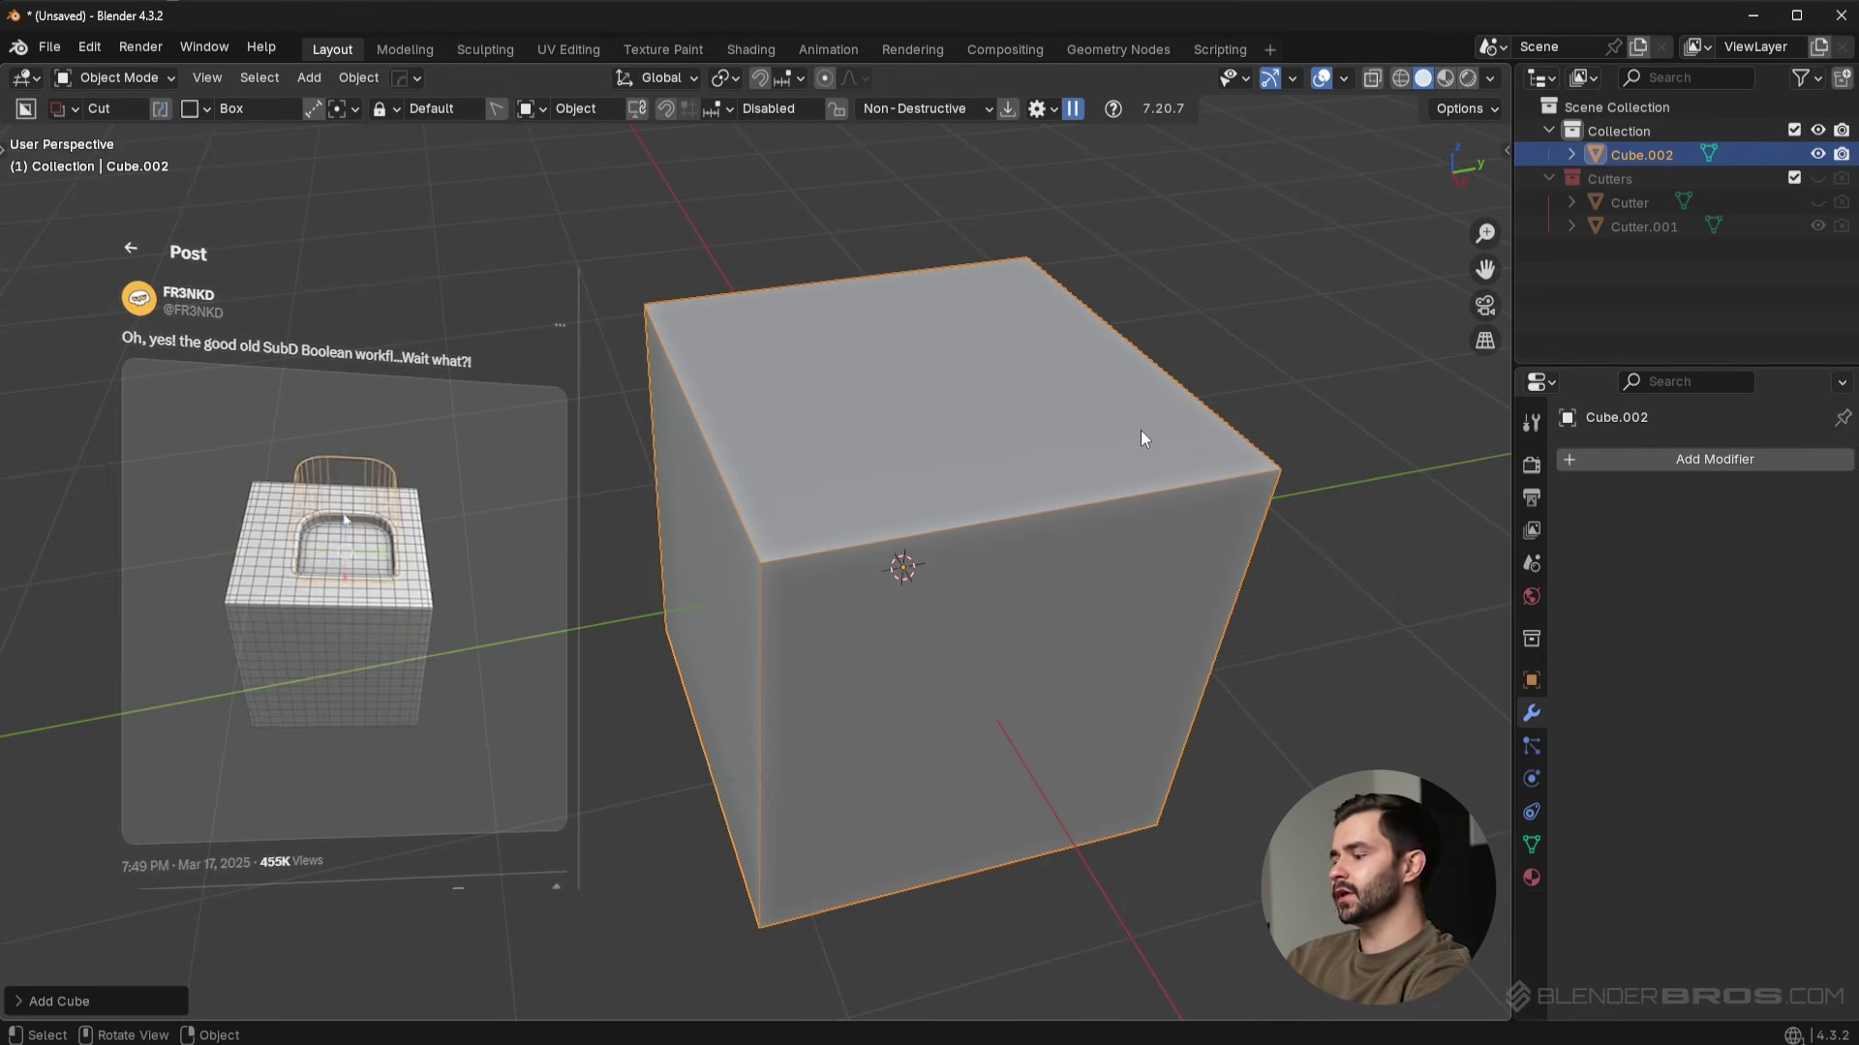
# Subdivide the whole cube mesh three times into 8 by 8 faces per side and return to Object Mode.
pyautogui.press('Tab')
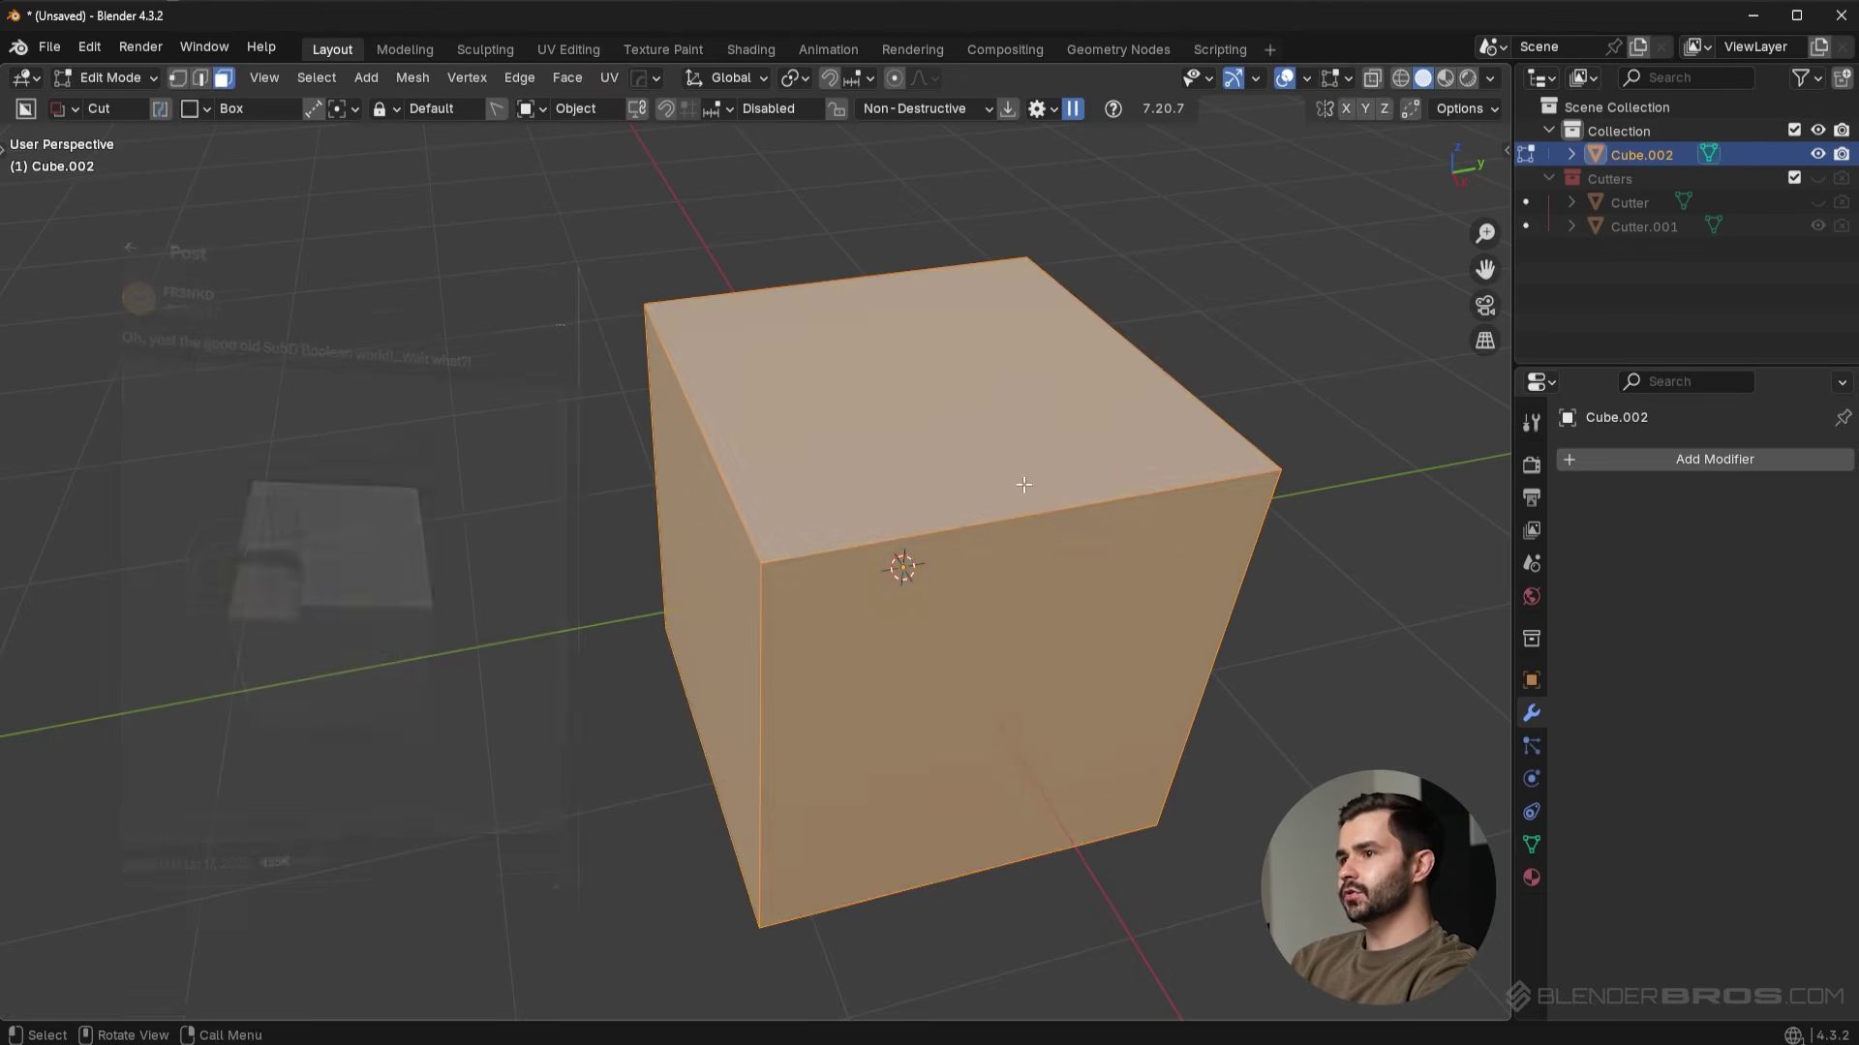
pyautogui.rightClick(944, 522)
pyautogui.click(944, 519)
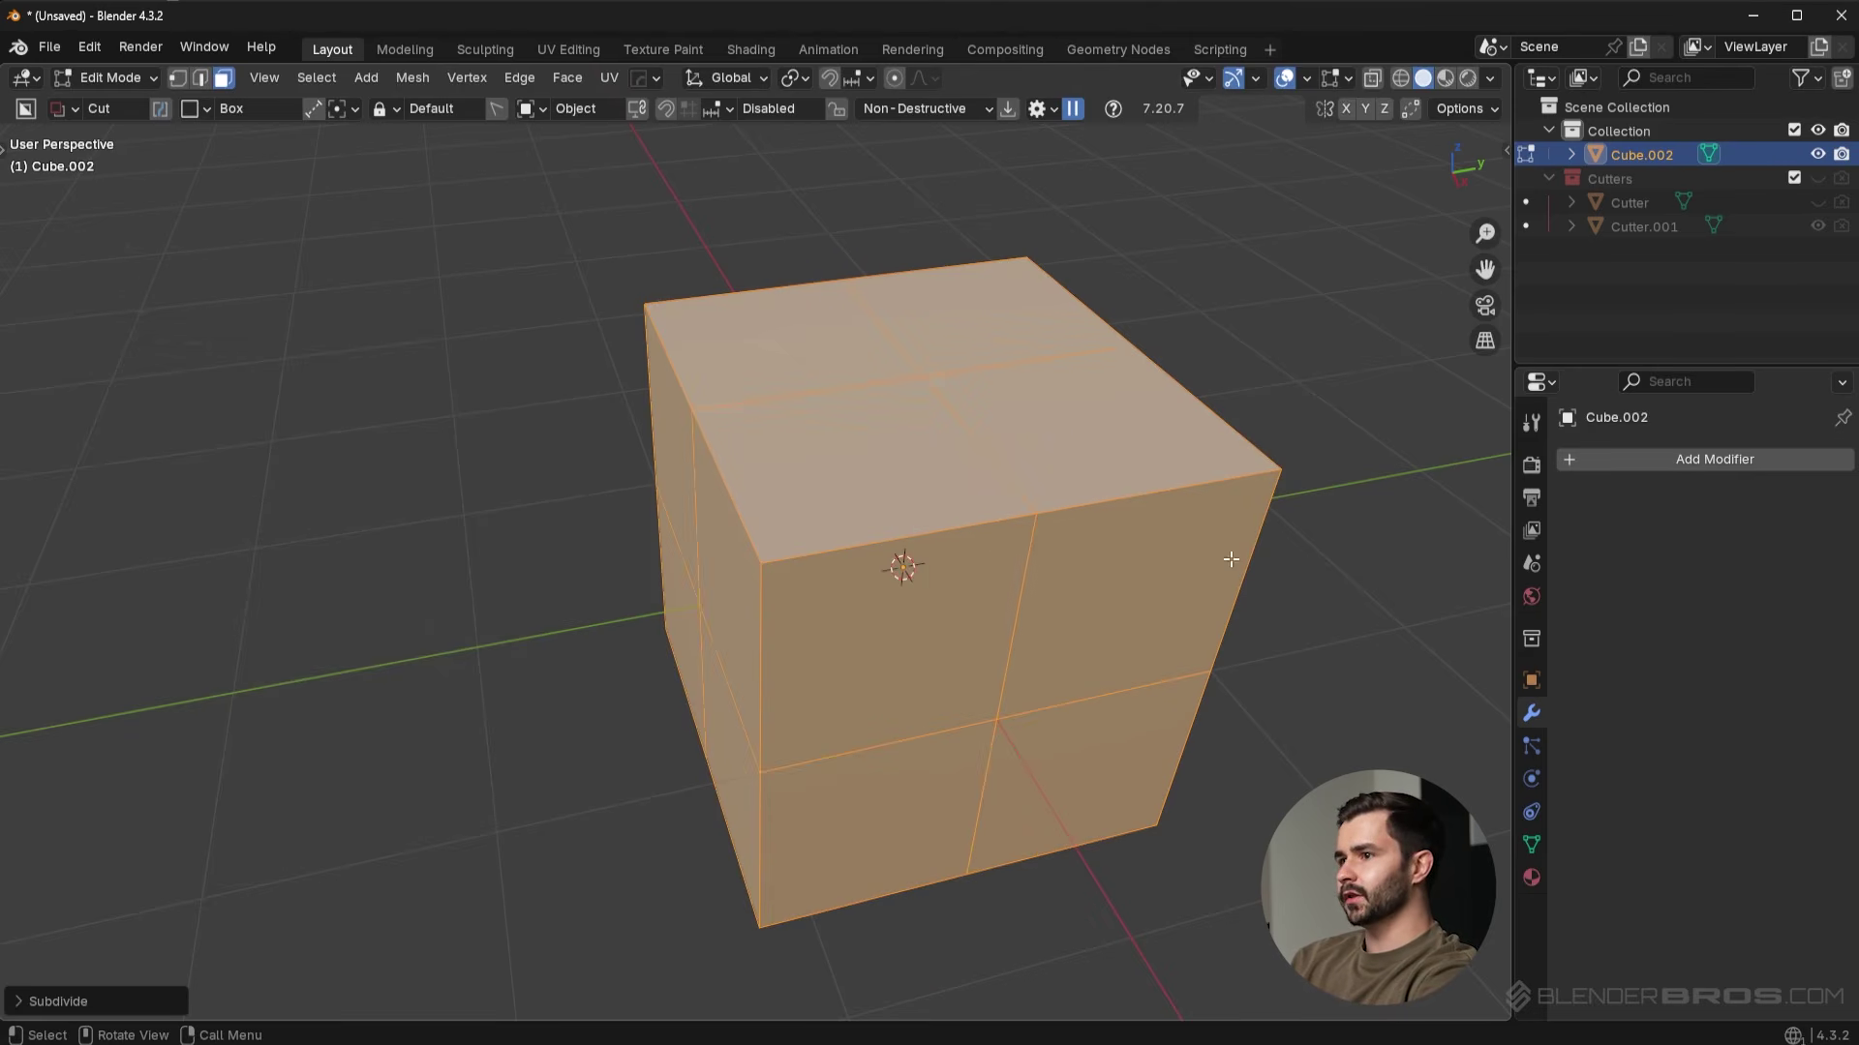
pyautogui.hotkey('shift', 'r')
pyautogui.hotkey('shift', 'r')
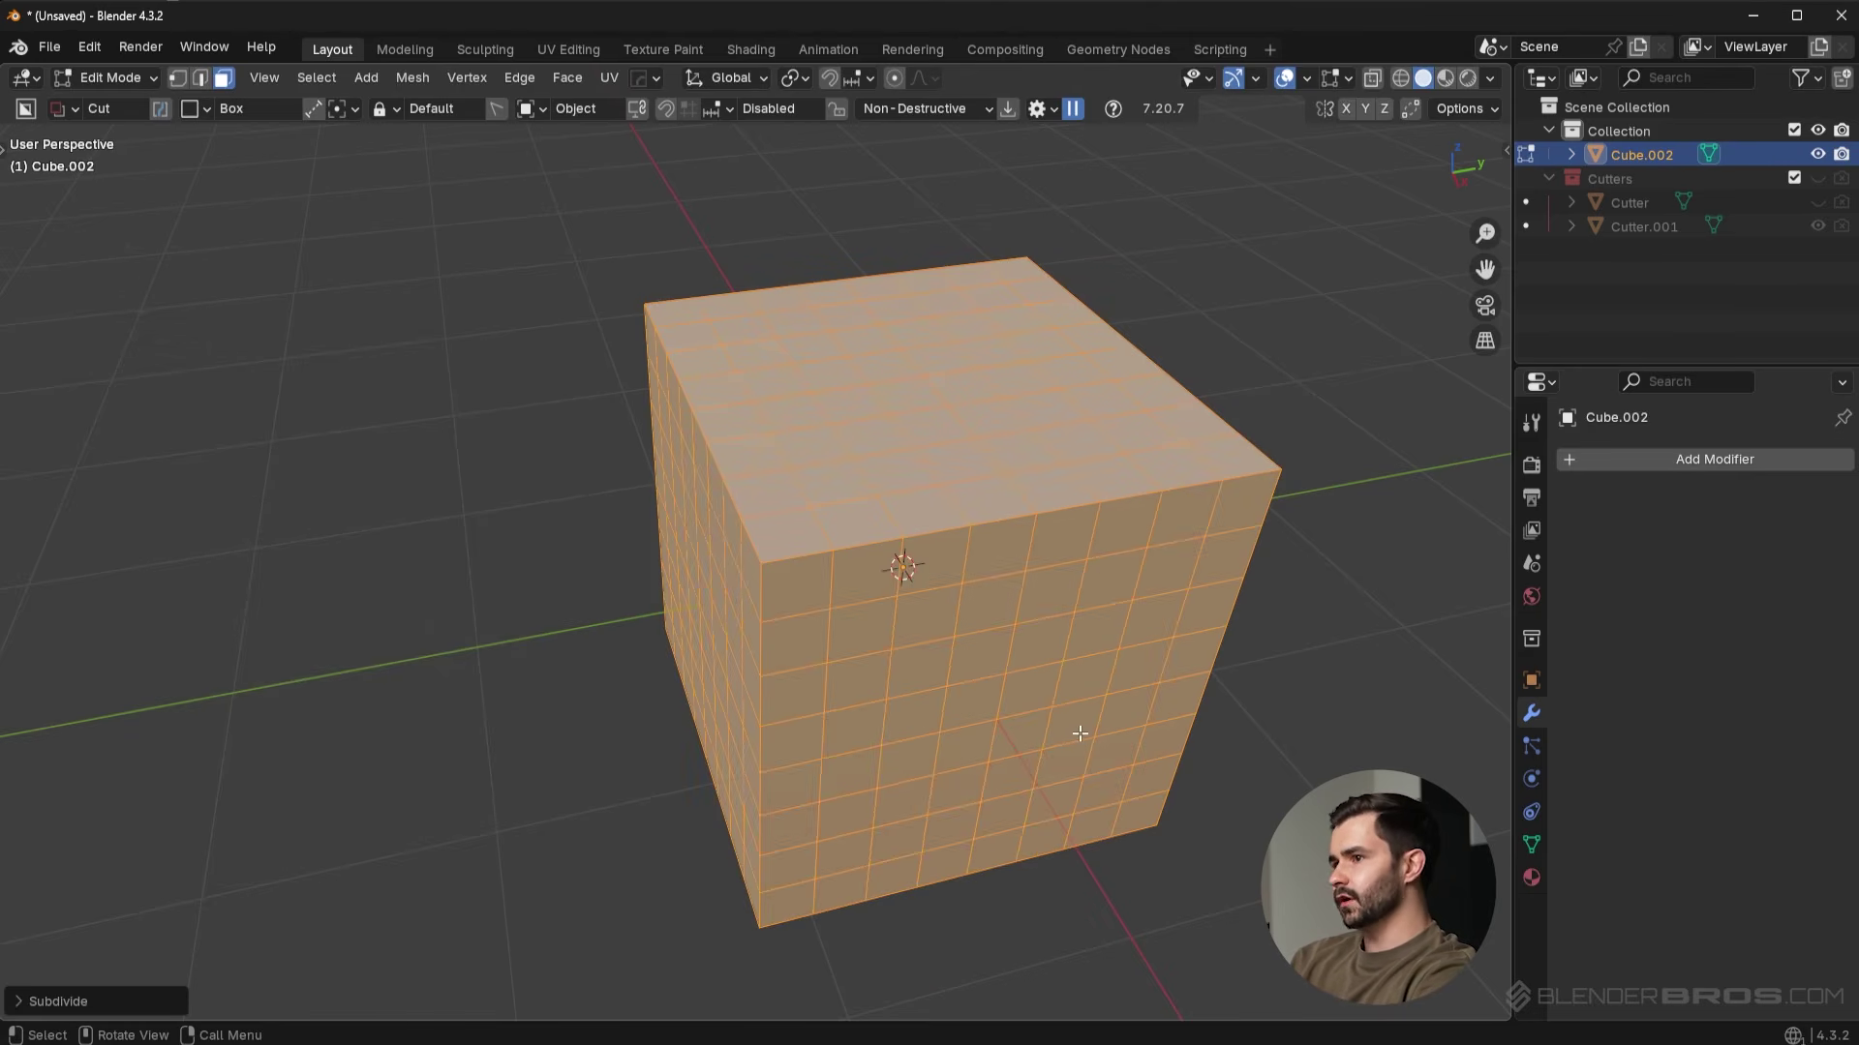
pyautogui.moveTo(1080, 627); pyautogui.dragTo(870, 523, button='middle')
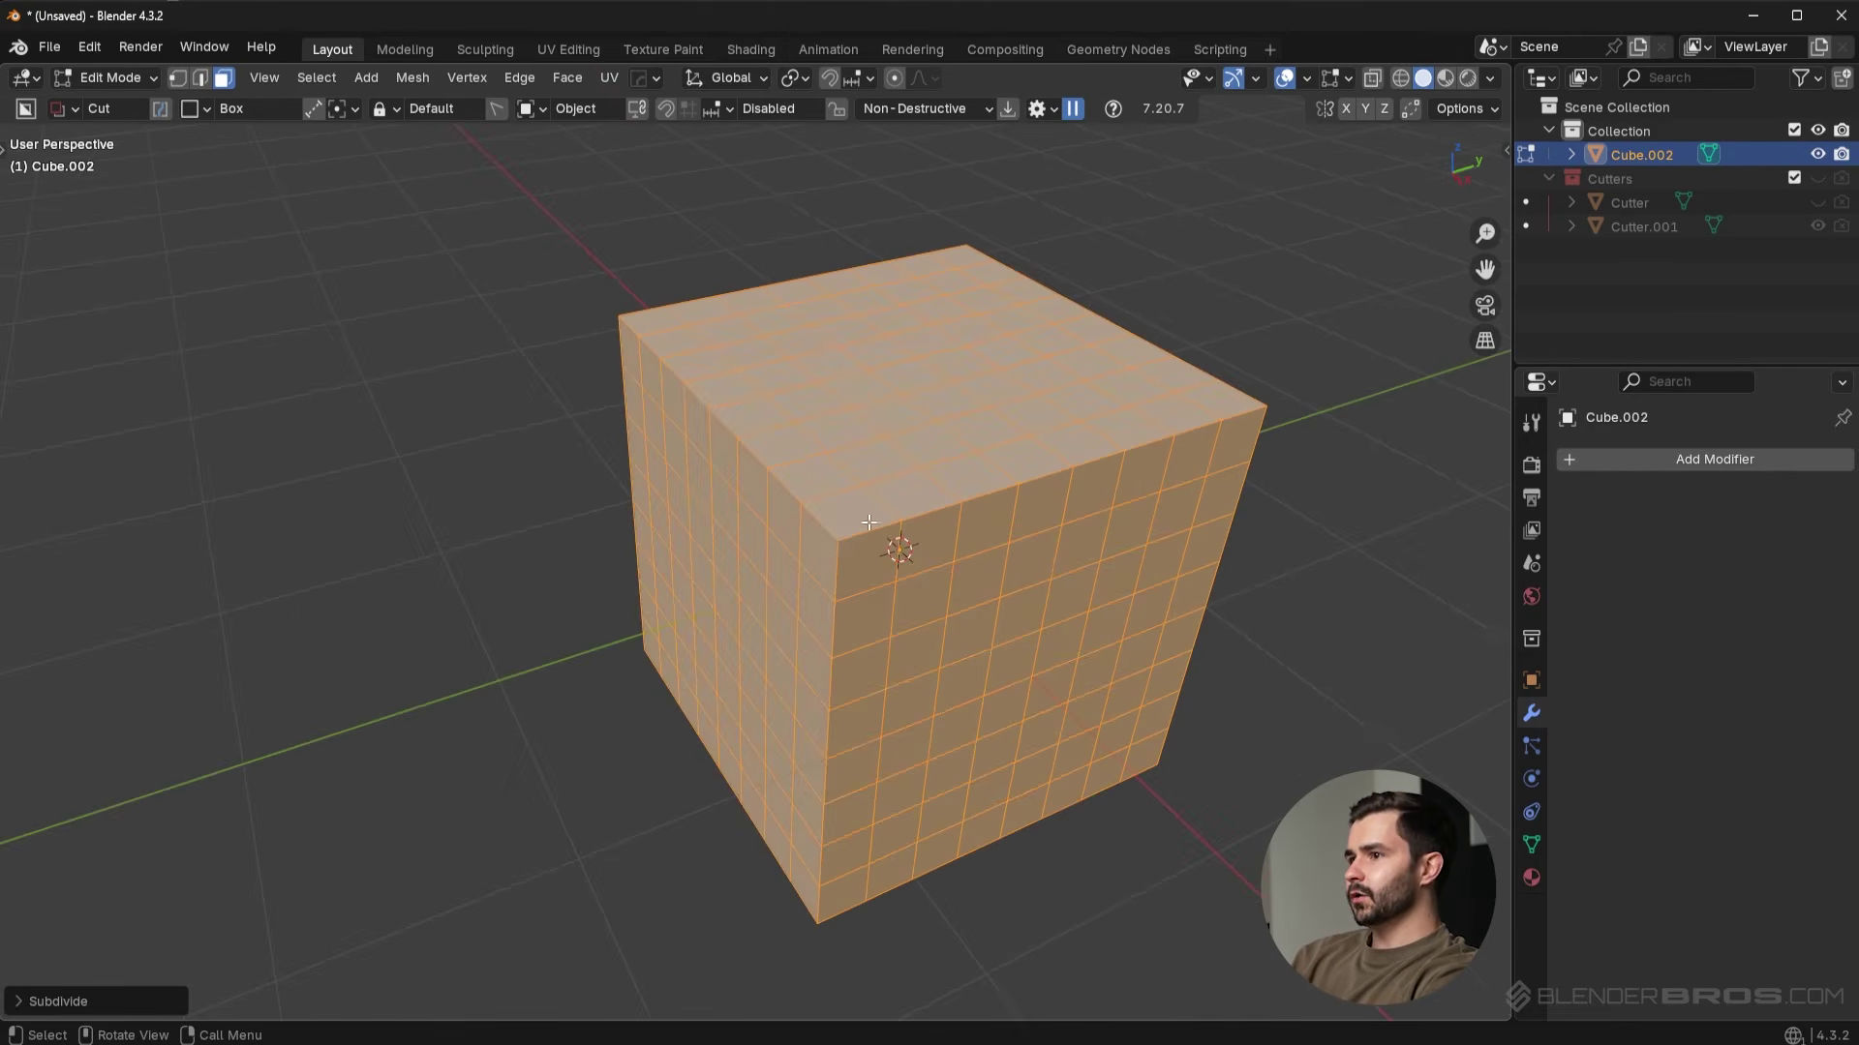
pyautogui.press('Tab')
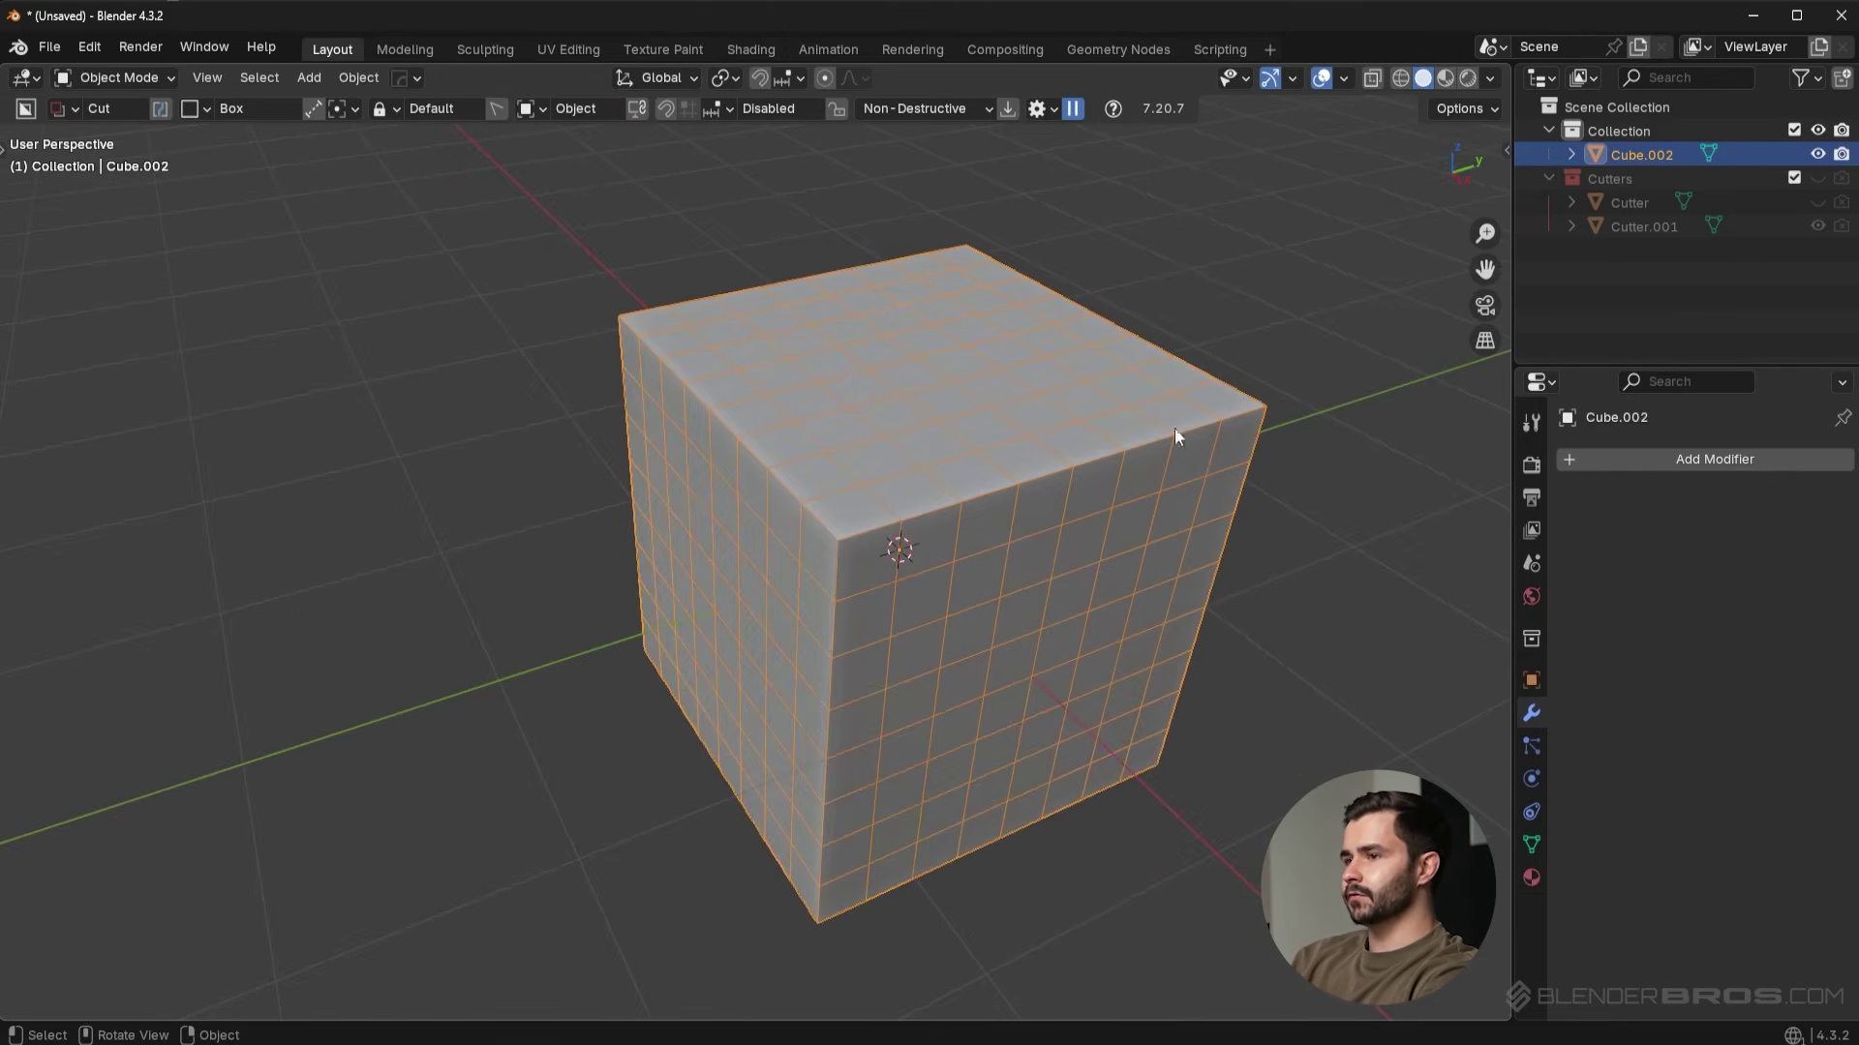
# Add a Subdivision modifier with viewport level 1 to the cube and shade it smooth.
pyautogui.hotkey('ctrl', '1')
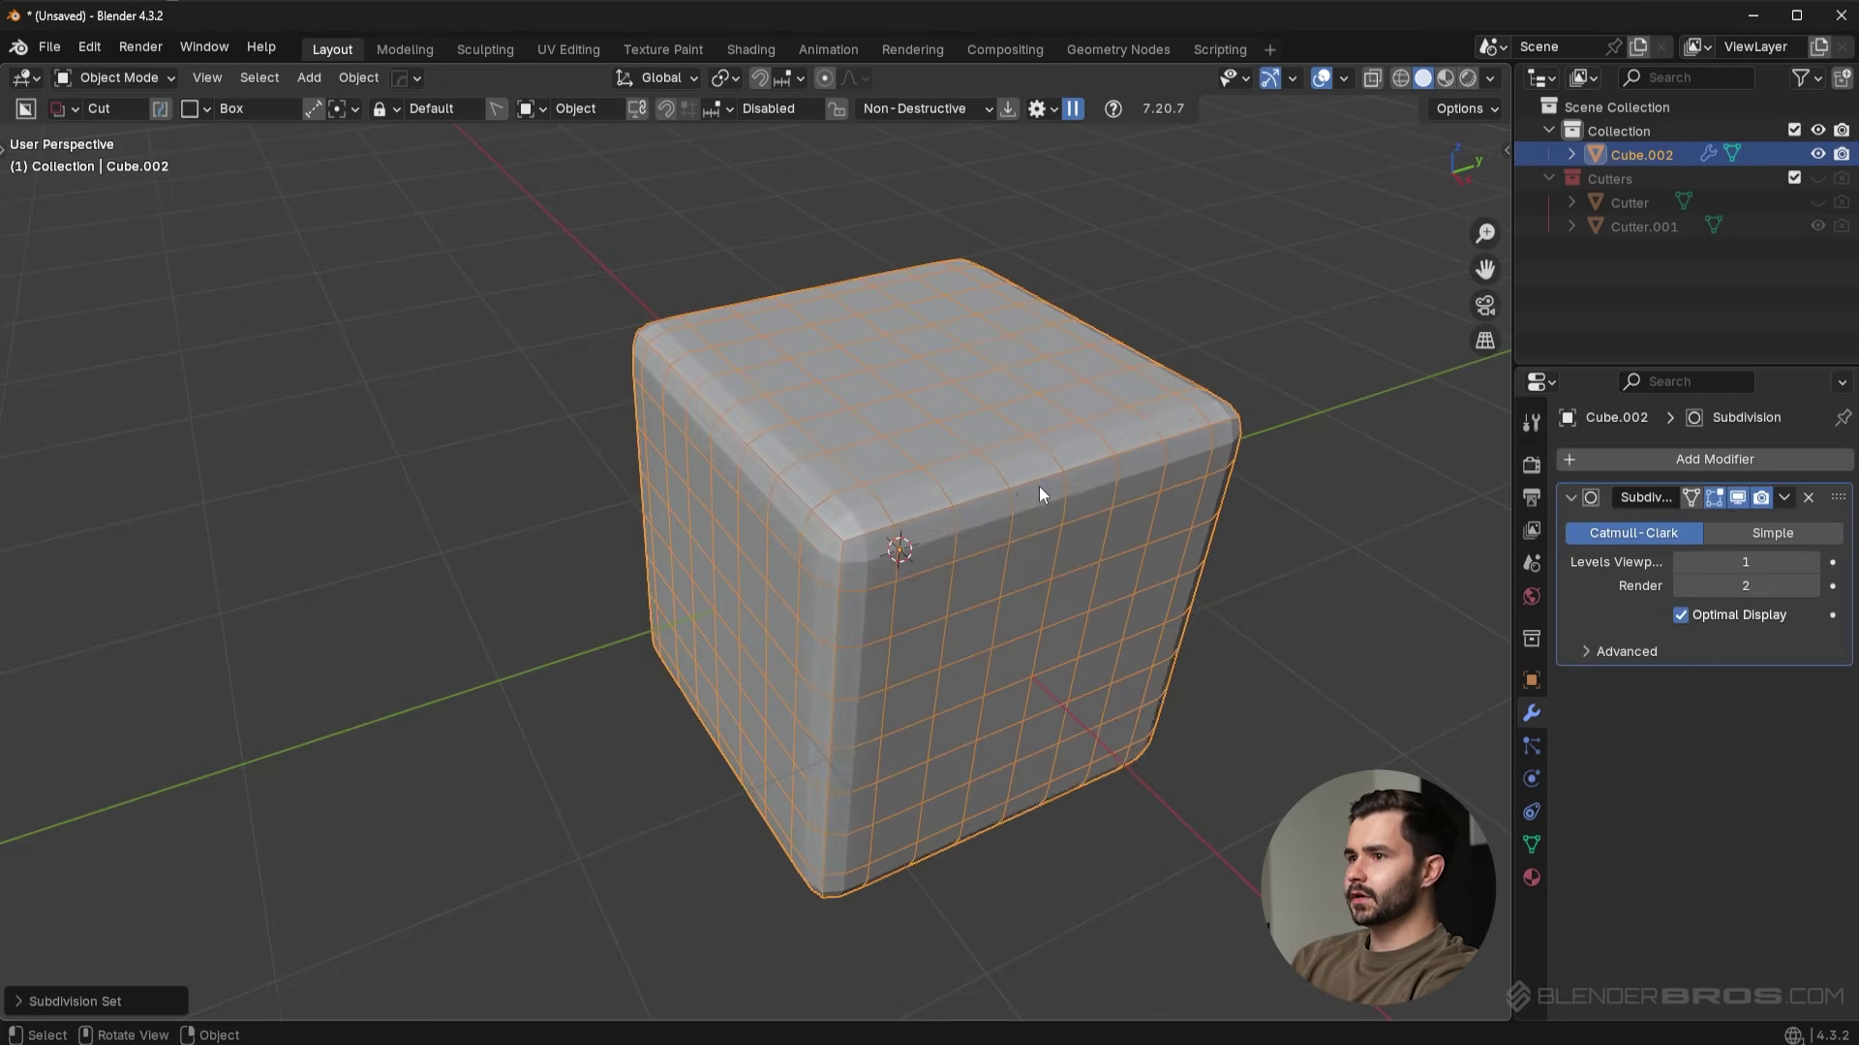
pyautogui.rightClick(1132, 455)
pyautogui.click(1132, 455)
pyautogui.moveTo(1282, 485); pyautogui.dragTo(1055, 484, button='middle')
# Cut a box-shaped notch through the rounded cube's top and front faces with BoxCutter and reveal its boolean cutter.
pyautogui.press('d')
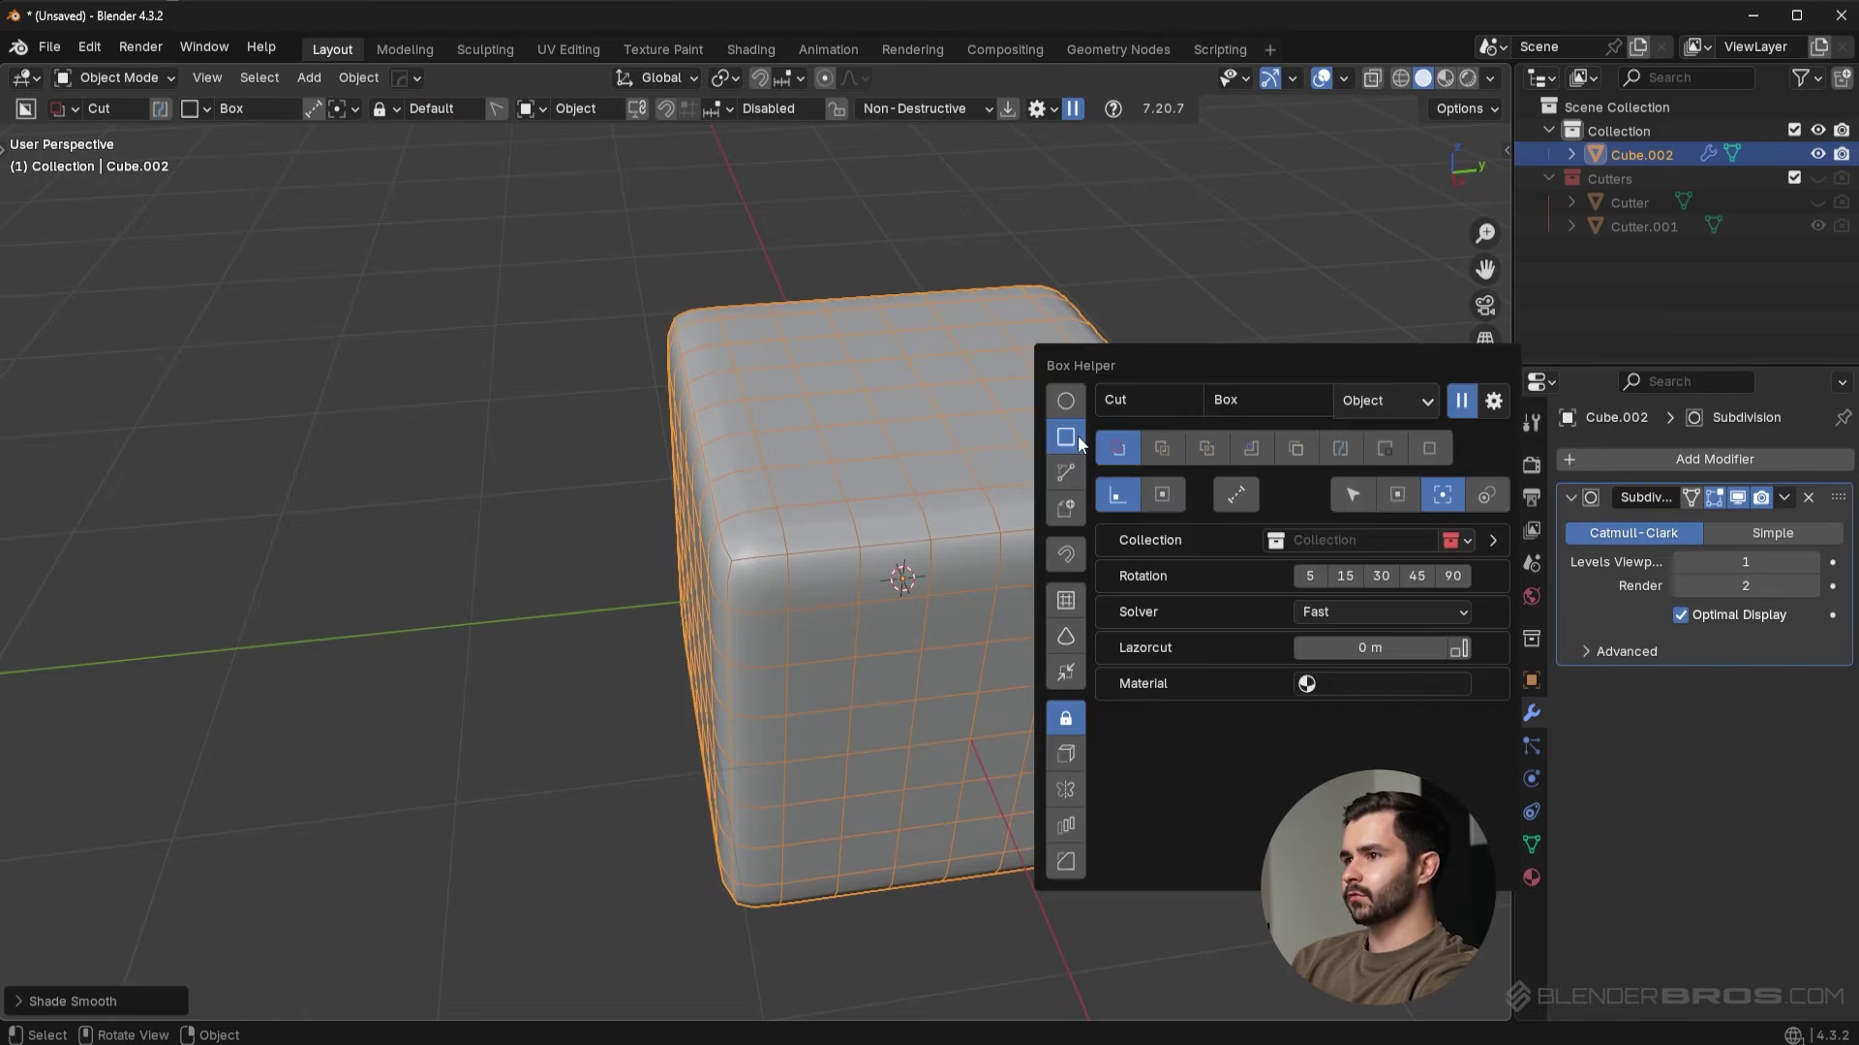
pyautogui.moveTo(842, 405); pyautogui.dragTo(1233, 626)
pyautogui.click(1212, 776)
pyautogui.press('q')
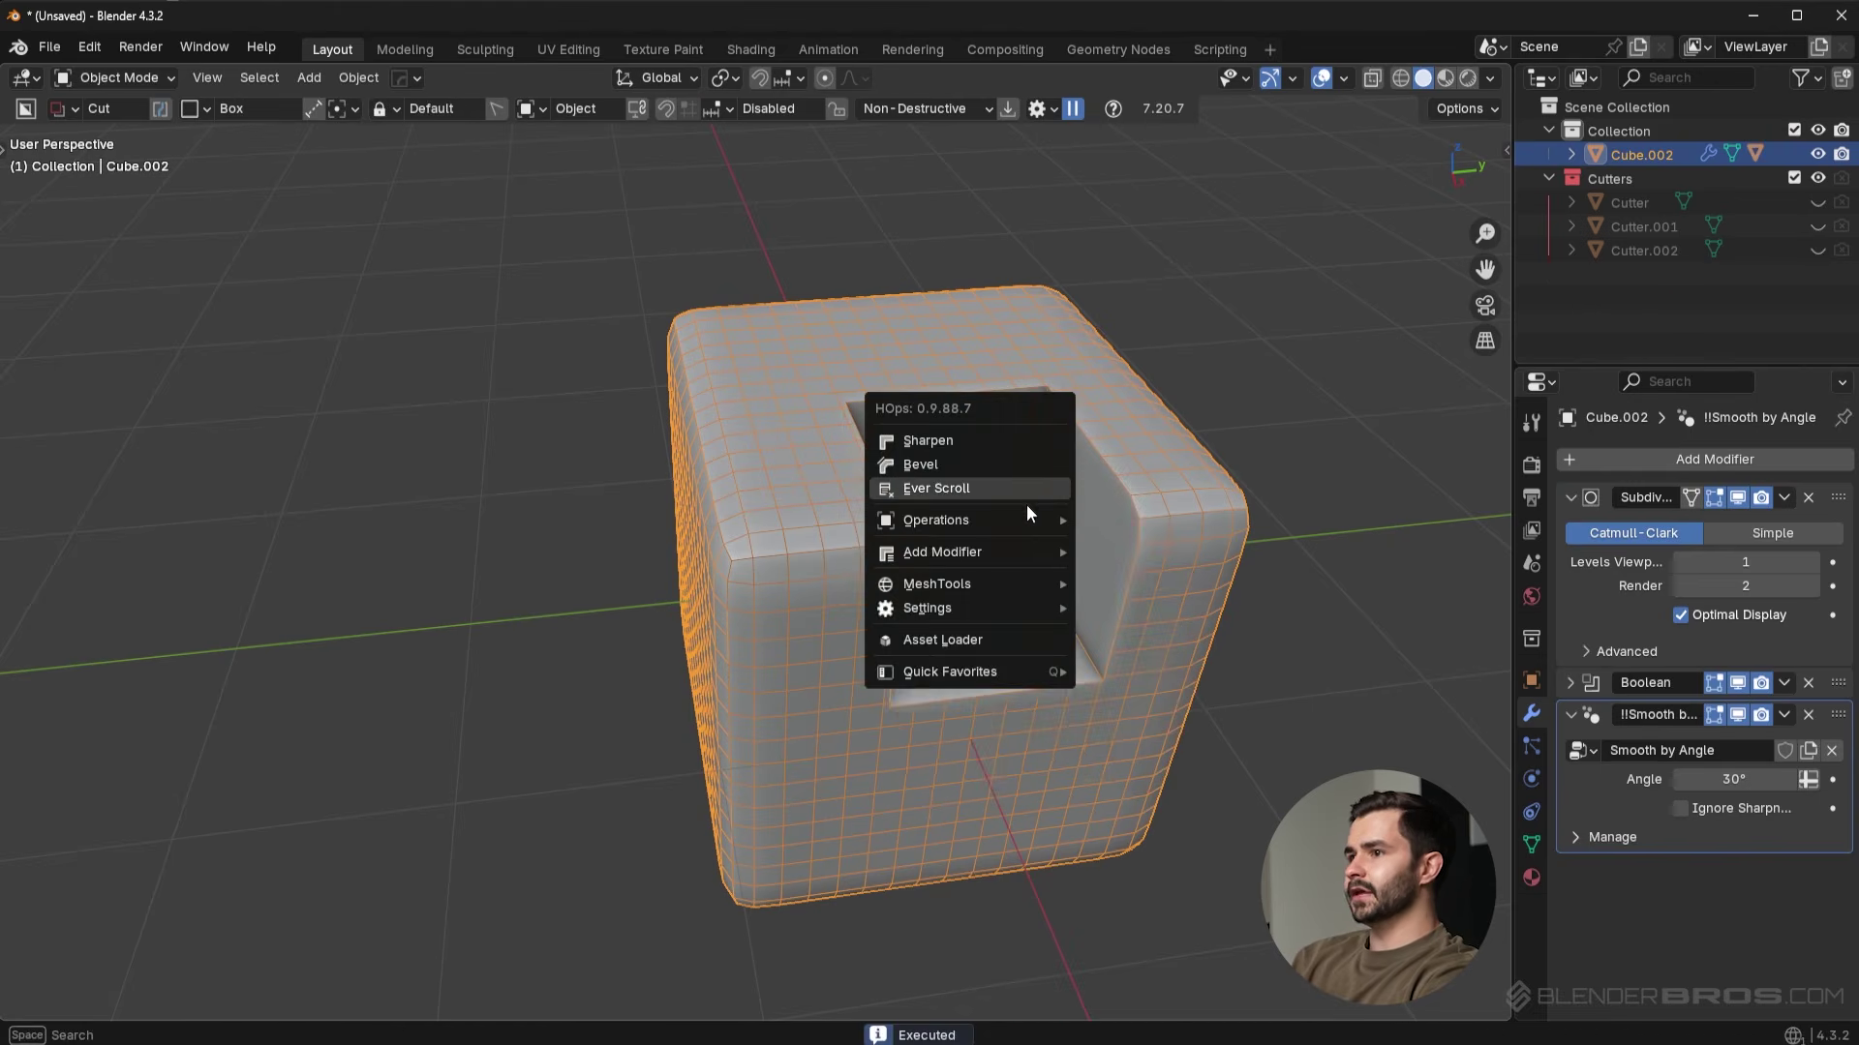
pyautogui.click(1027, 498)
pyautogui.click(910, 350)
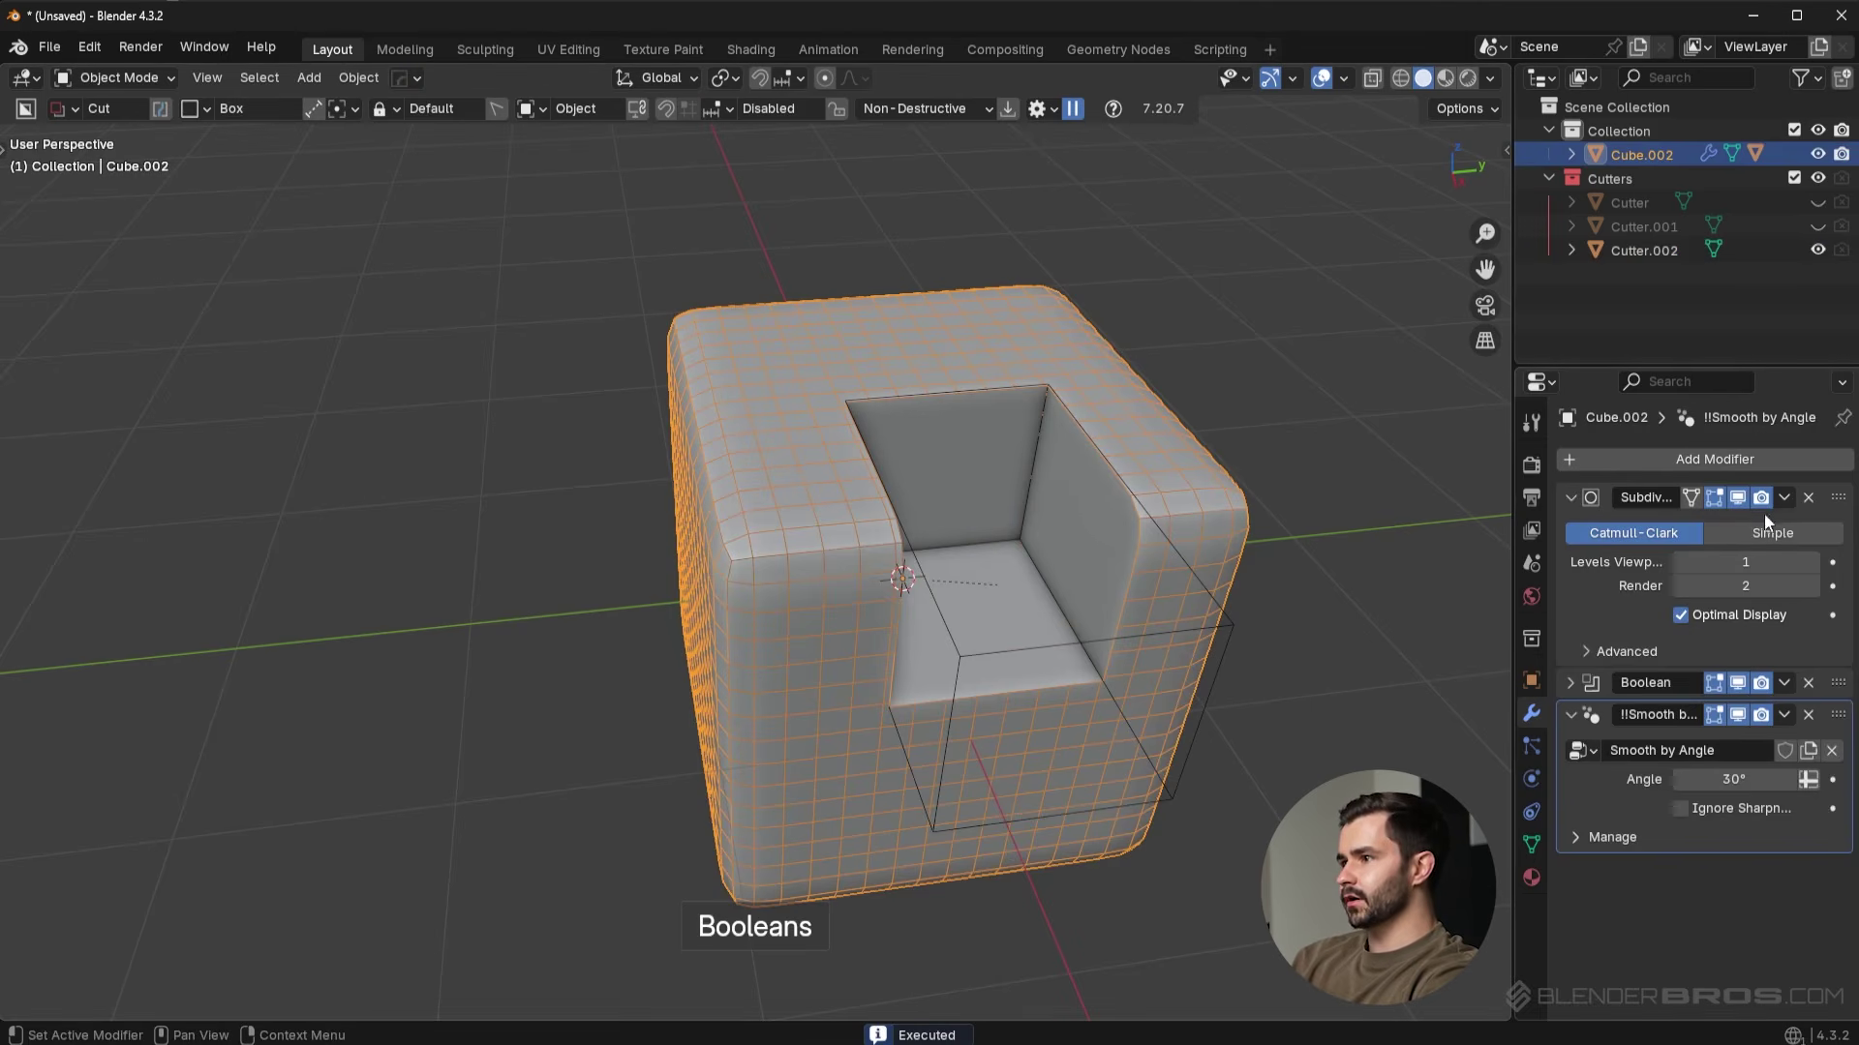
# Compare the cube with the Subdivision and Boolean modifiers each switched off and on in the viewport.
pyautogui.click(1738, 498)
pyautogui.click(1738, 498)
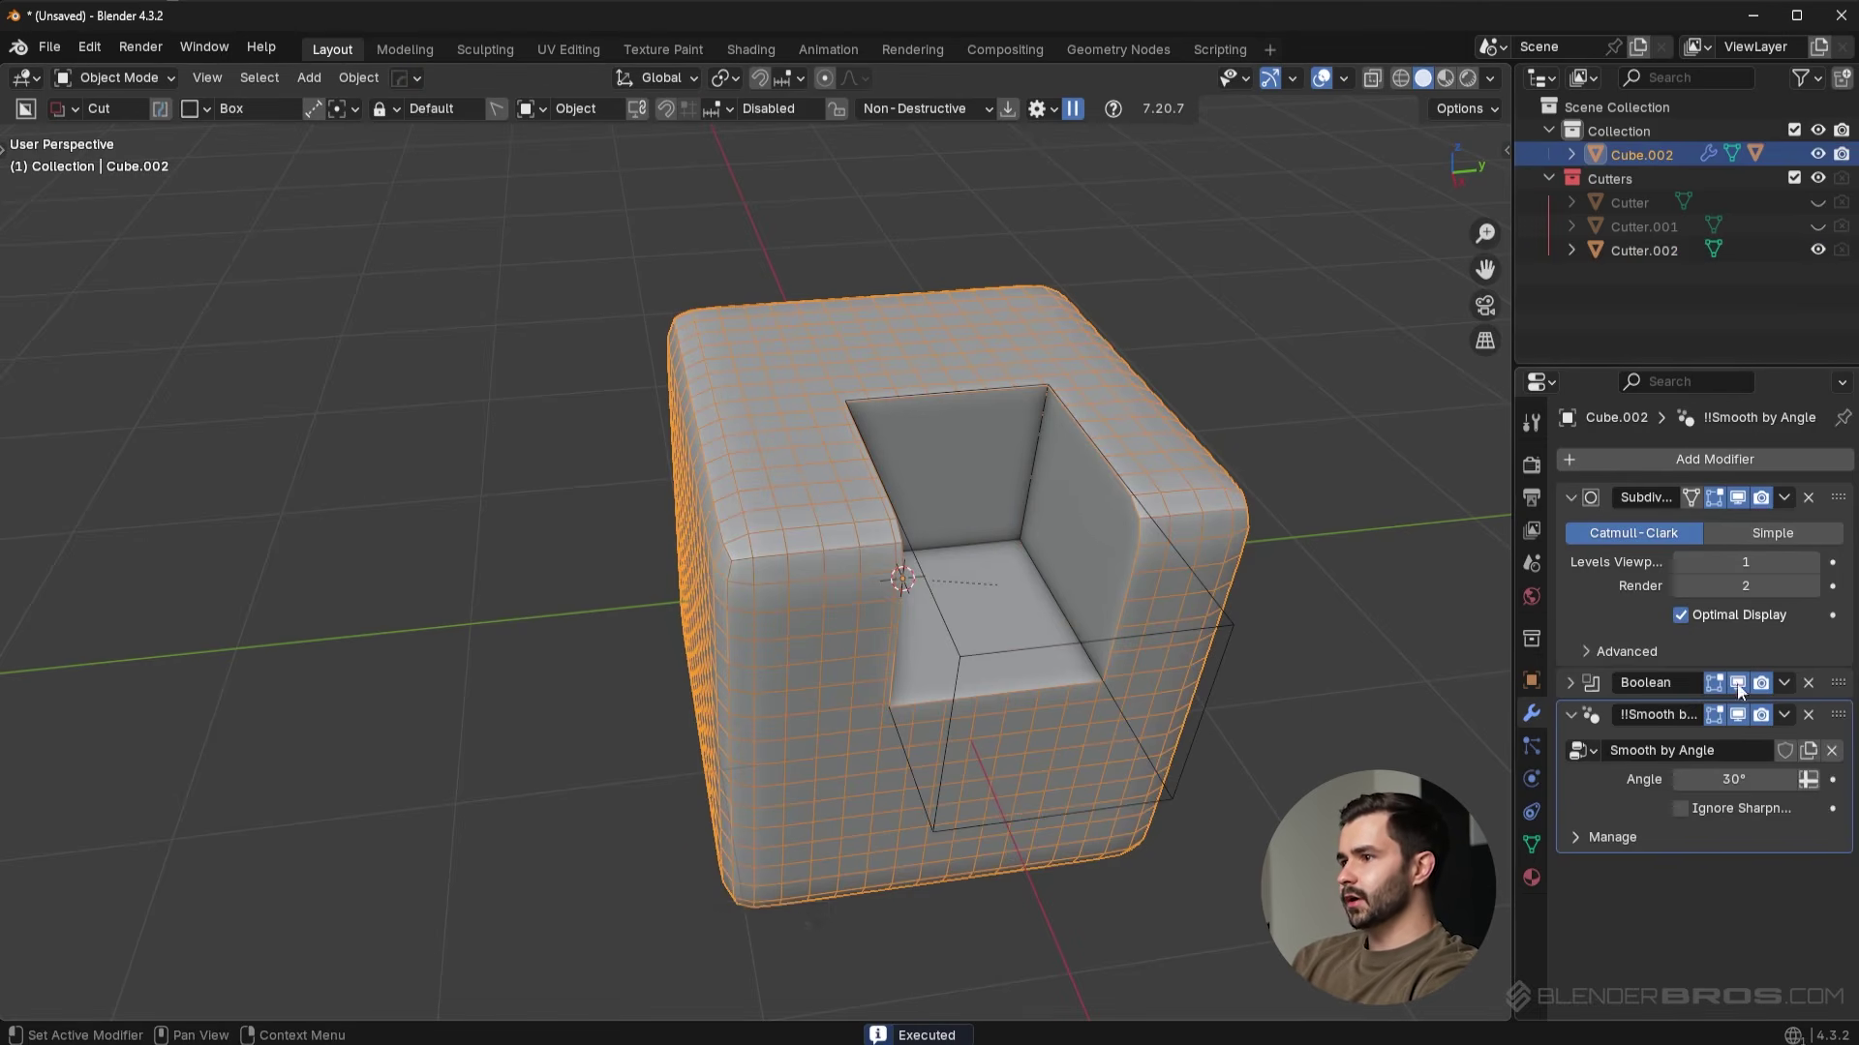
pyautogui.click(1738, 682)
pyautogui.click(1738, 683)
# Select the box cutter and move it freely upward so the notch becomes shallower.
pyautogui.click(1226, 622)
pyautogui.moveTo(1225, 621); pyautogui.dragTo(1355, 591, button='middle')
pyautogui.press('g')
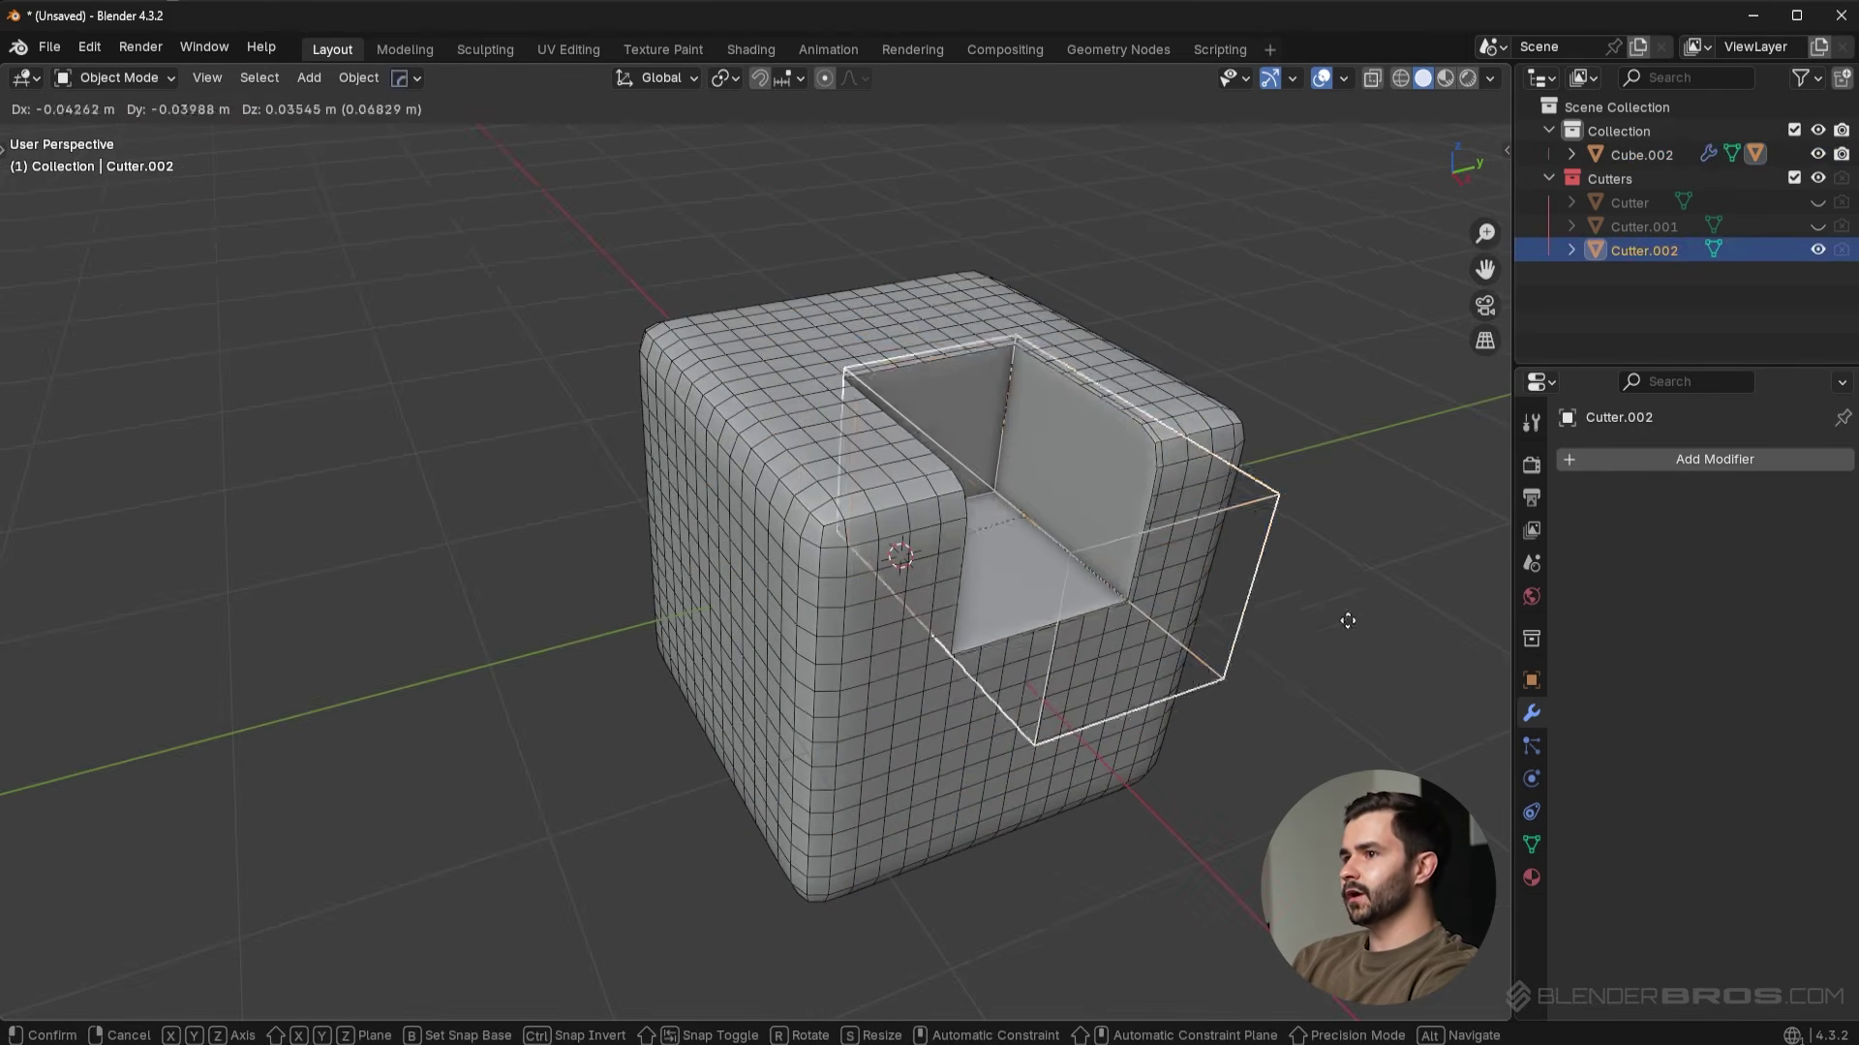
pyautogui.click(1349, 569)
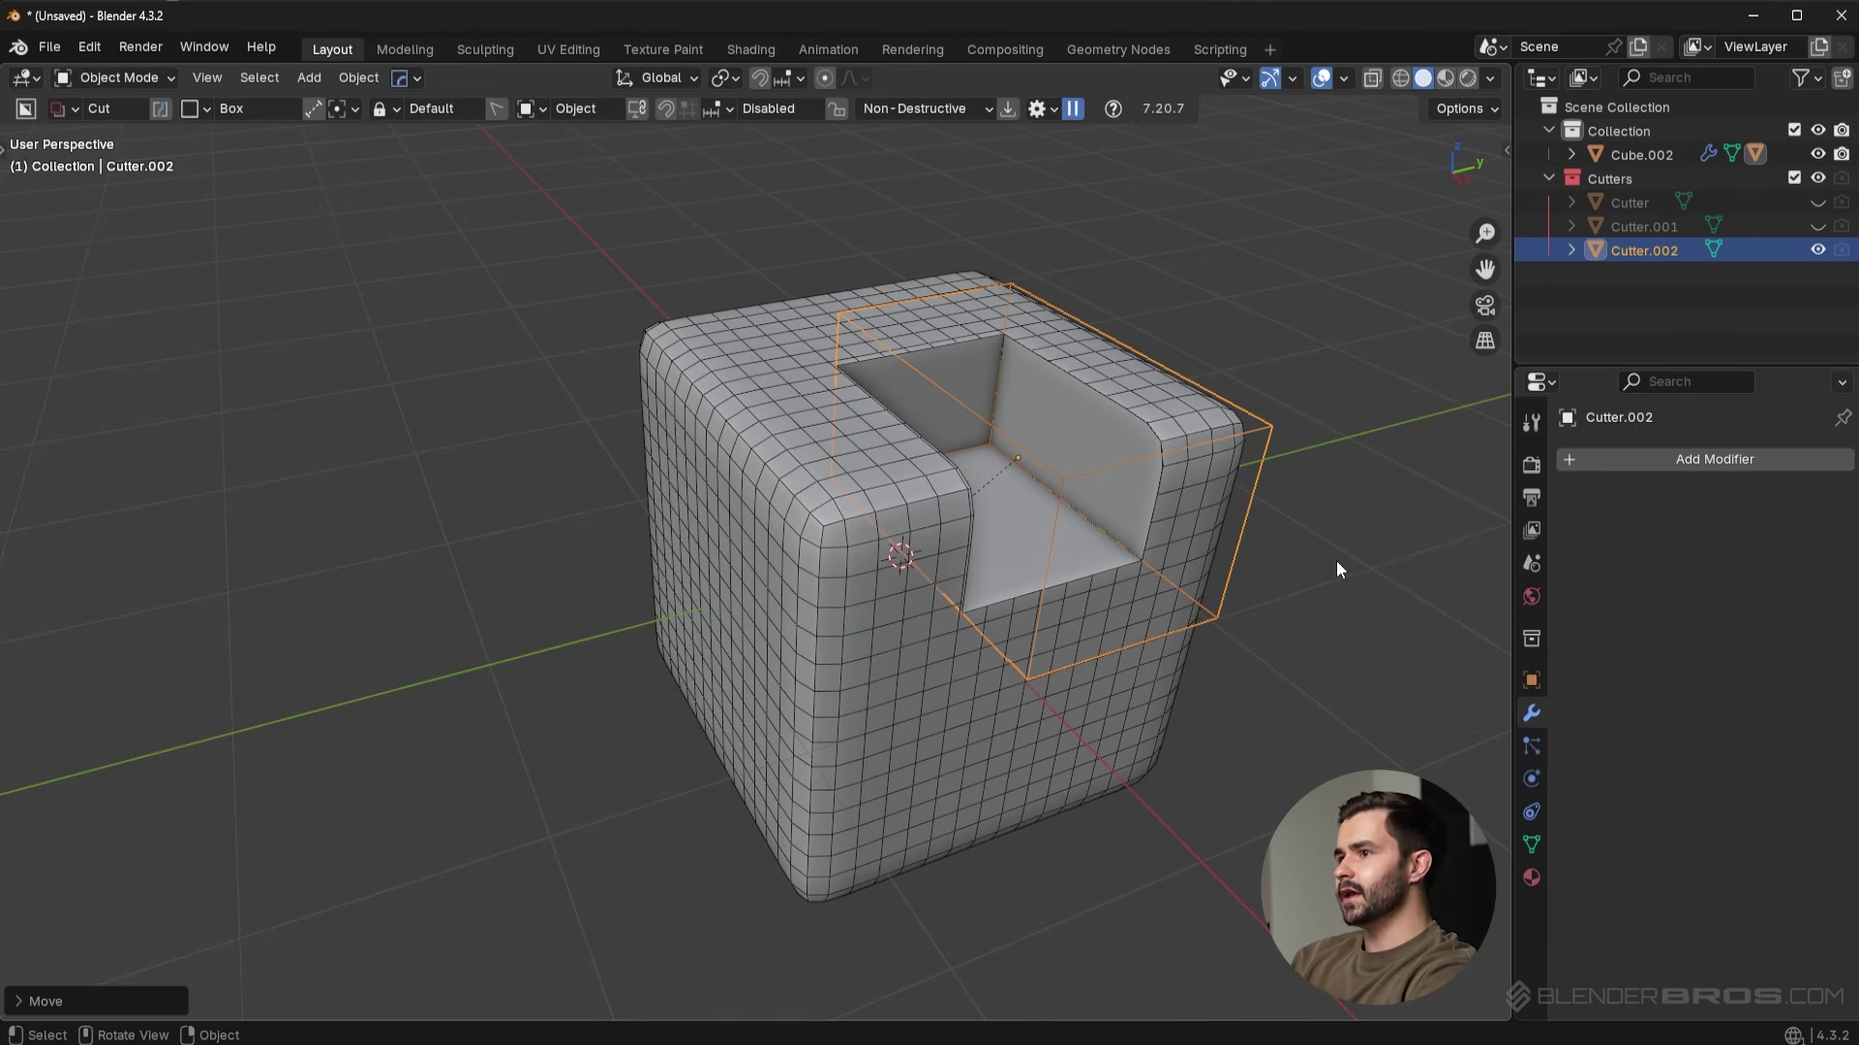
# Move the box cutter along the global Y axis in the negative direction to the cube's opposite front corner.
pyautogui.moveTo(1336, 569); pyautogui.dragTo(1296, 514, button='middle')
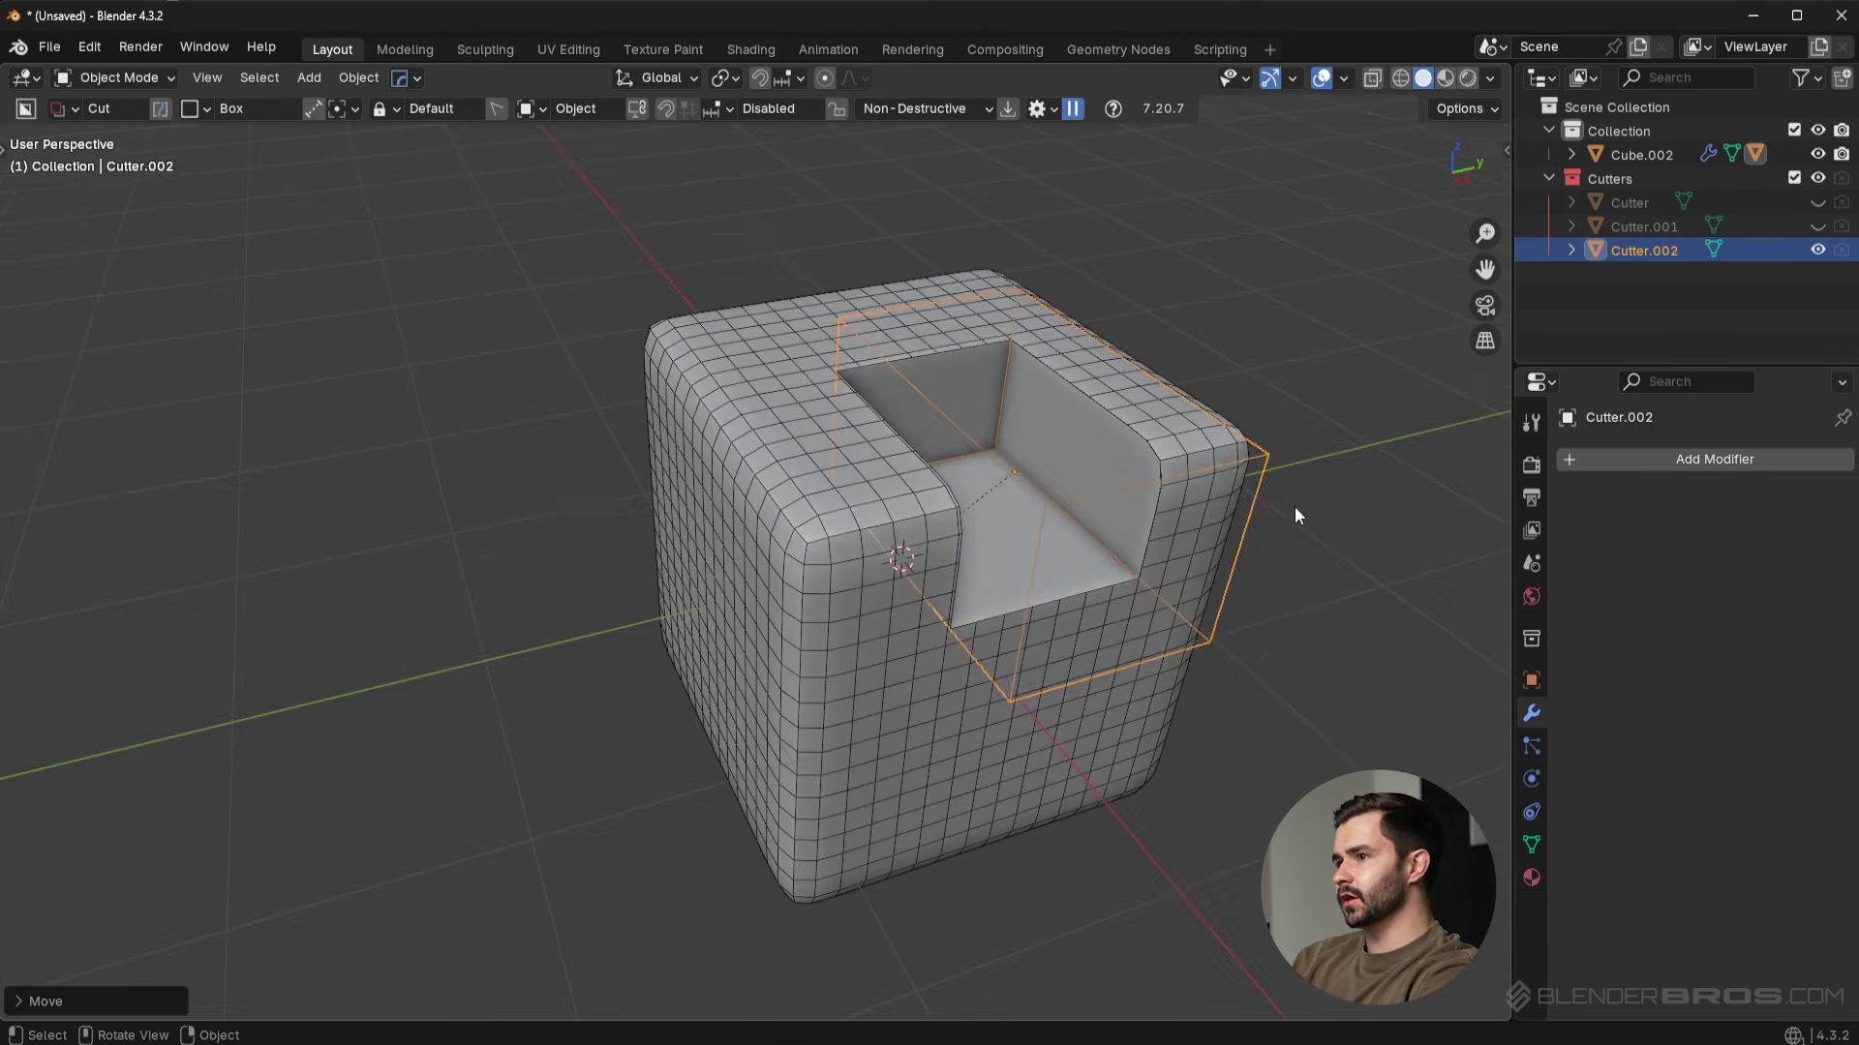
pyautogui.press('g')
pyautogui.press('y')
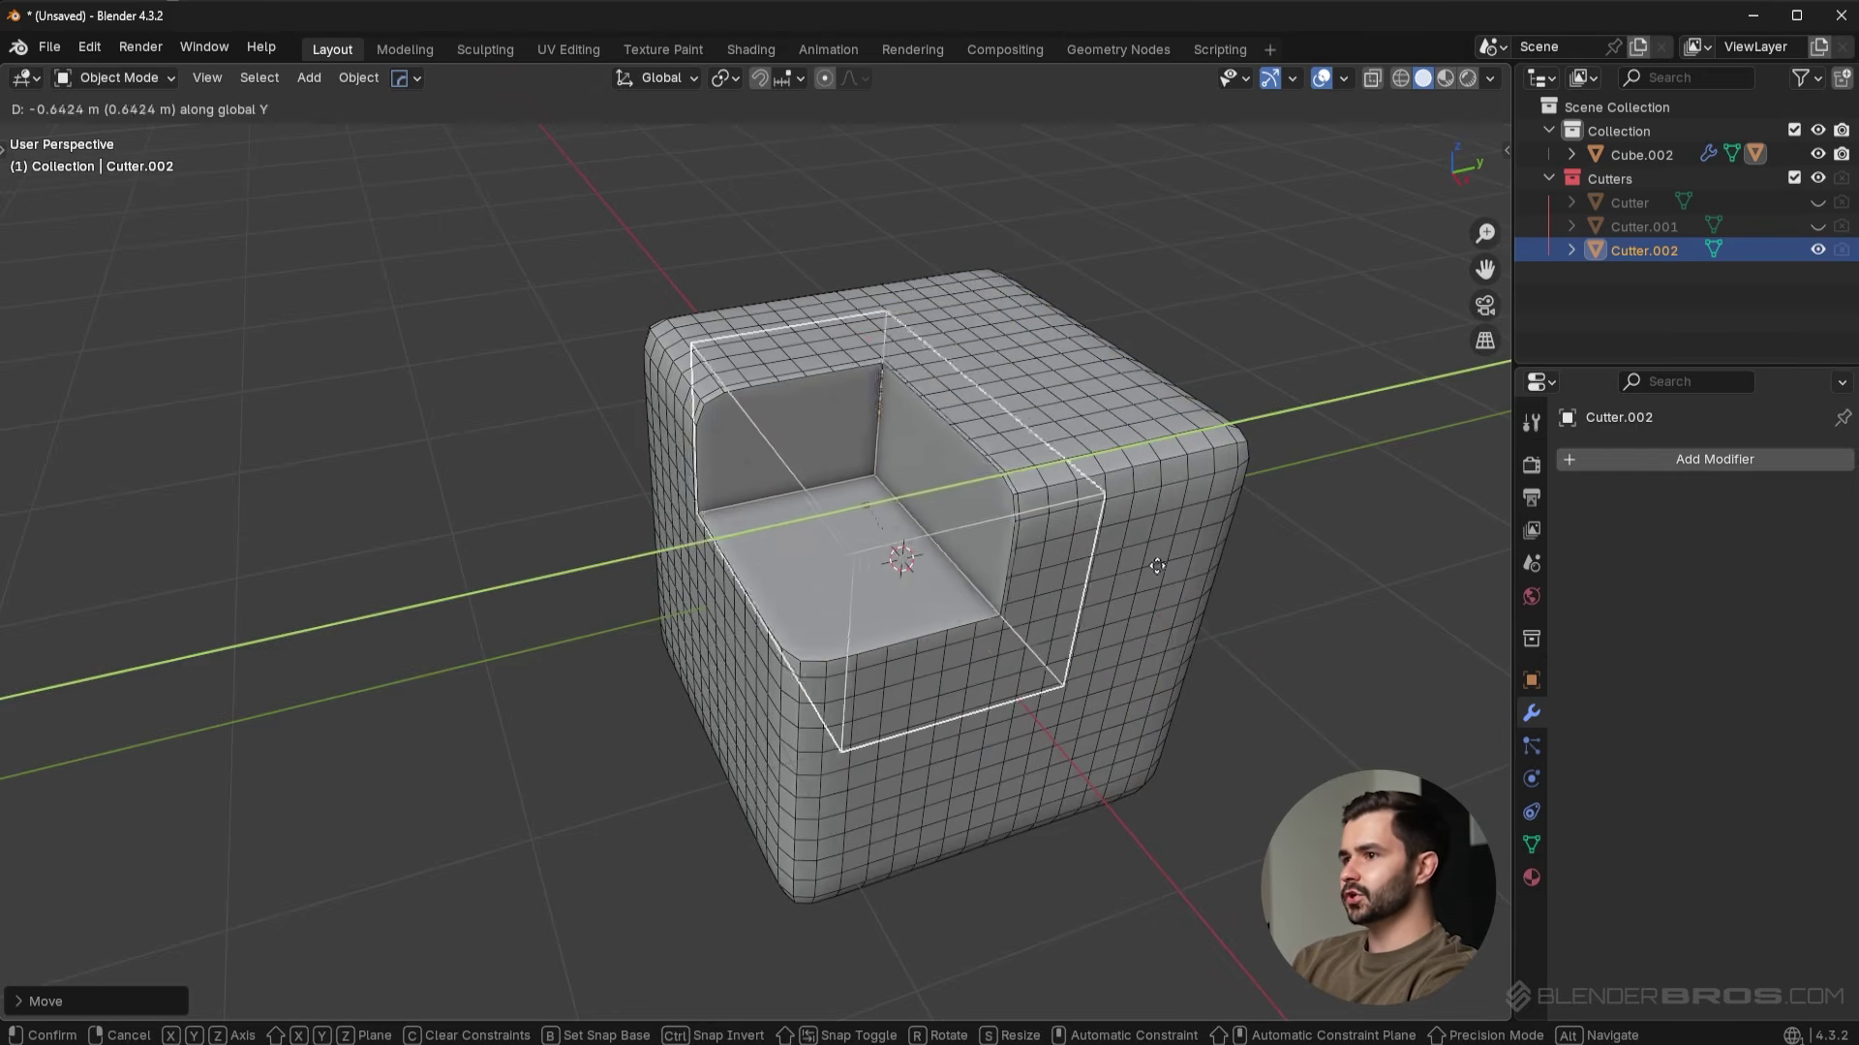
pyautogui.click(1122, 573)
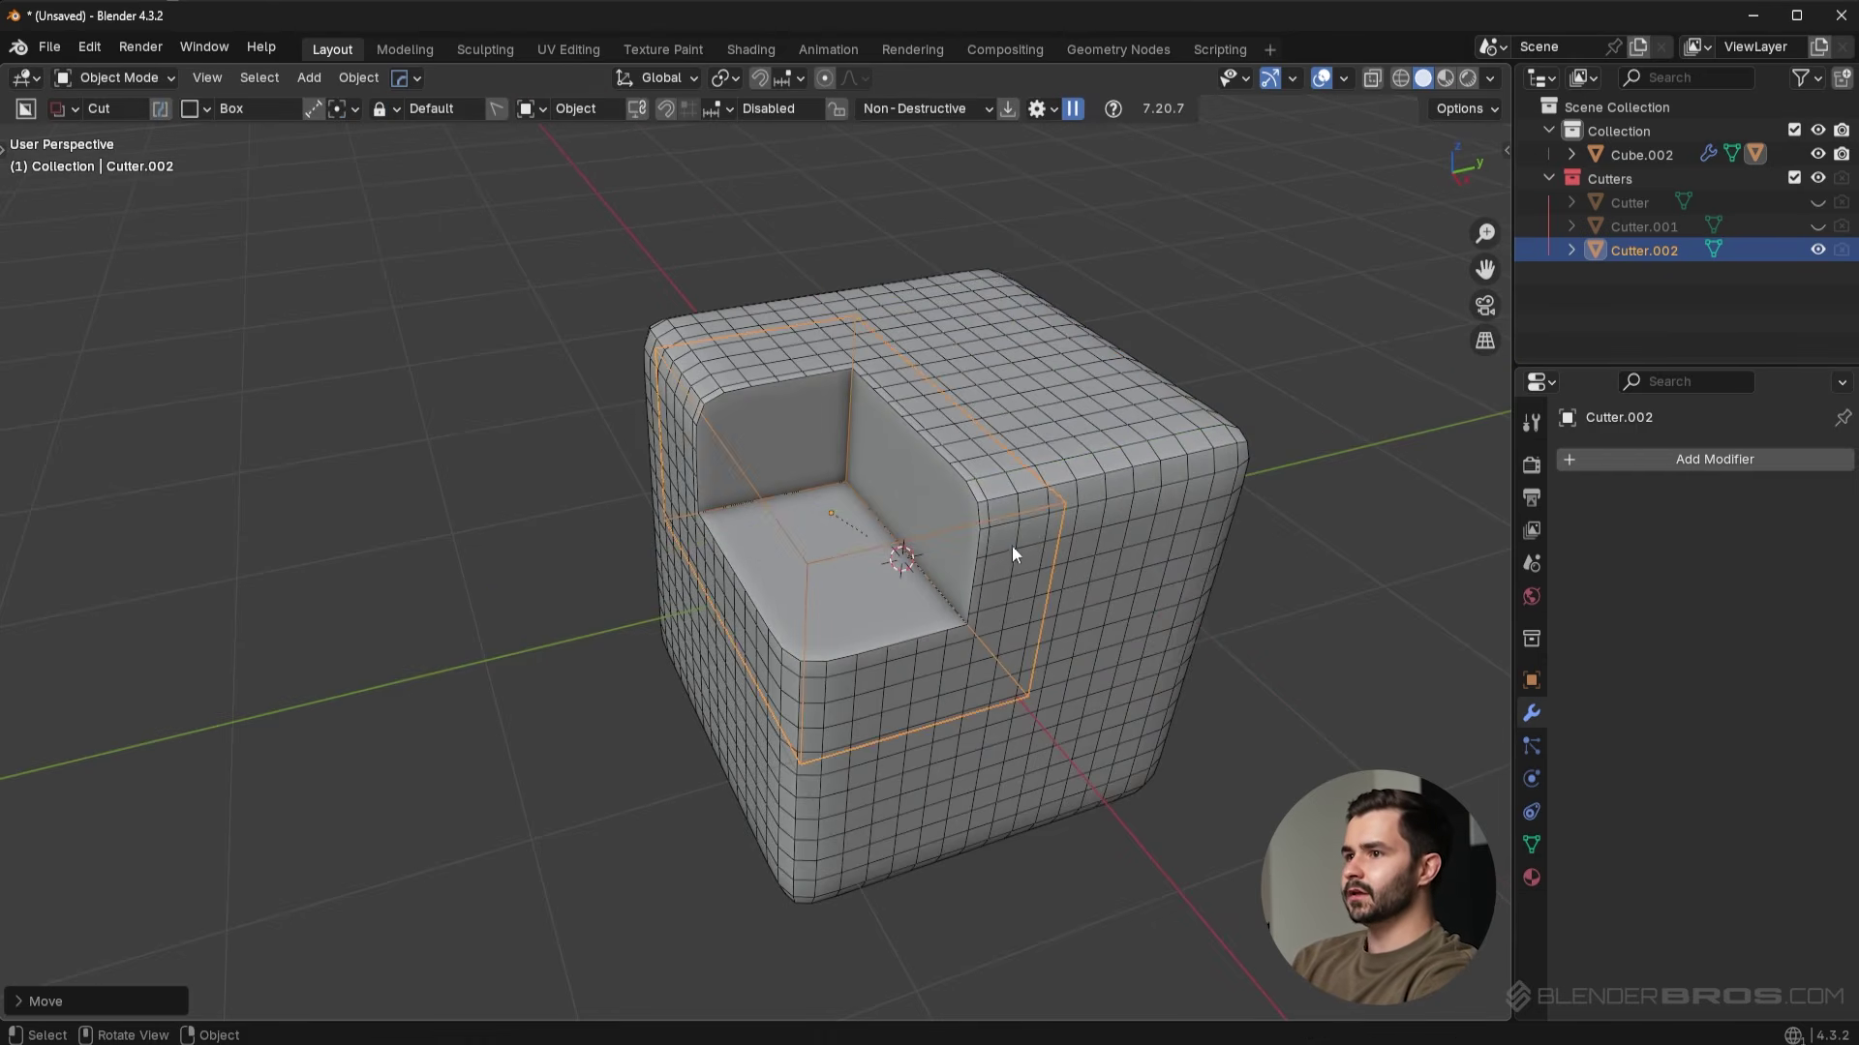
pyautogui.moveTo(1012, 554); pyautogui.dragTo(1144, 461, button='middle')
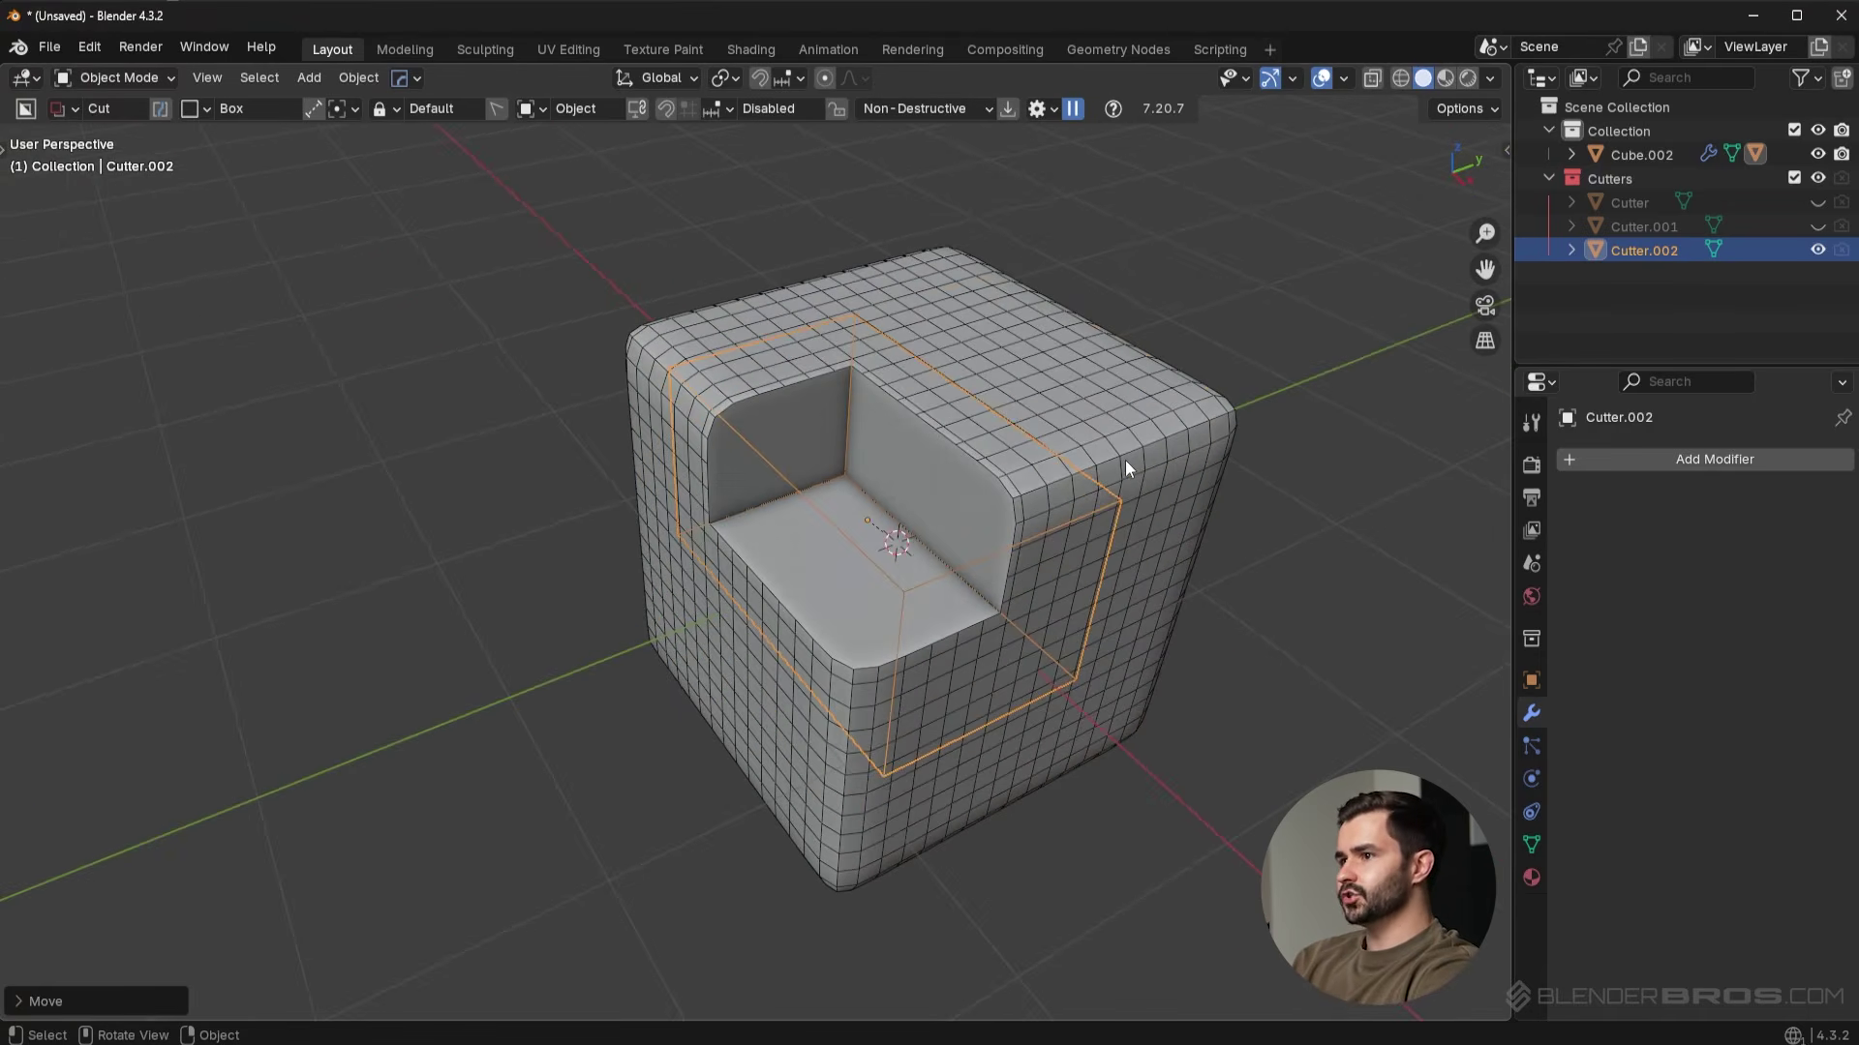
# Undo the cutter moves, notch, Subdivision modifier and last mesh subdivision, then subdivide the cube mesh once to 8 by 8 faces per side.
pyautogui.hotkey('ctrl', 'z')
pyautogui.click(1125, 461)
pyautogui.hotkey('ctrl', 'z')
pyautogui.hotkey('ctrl', 'z')
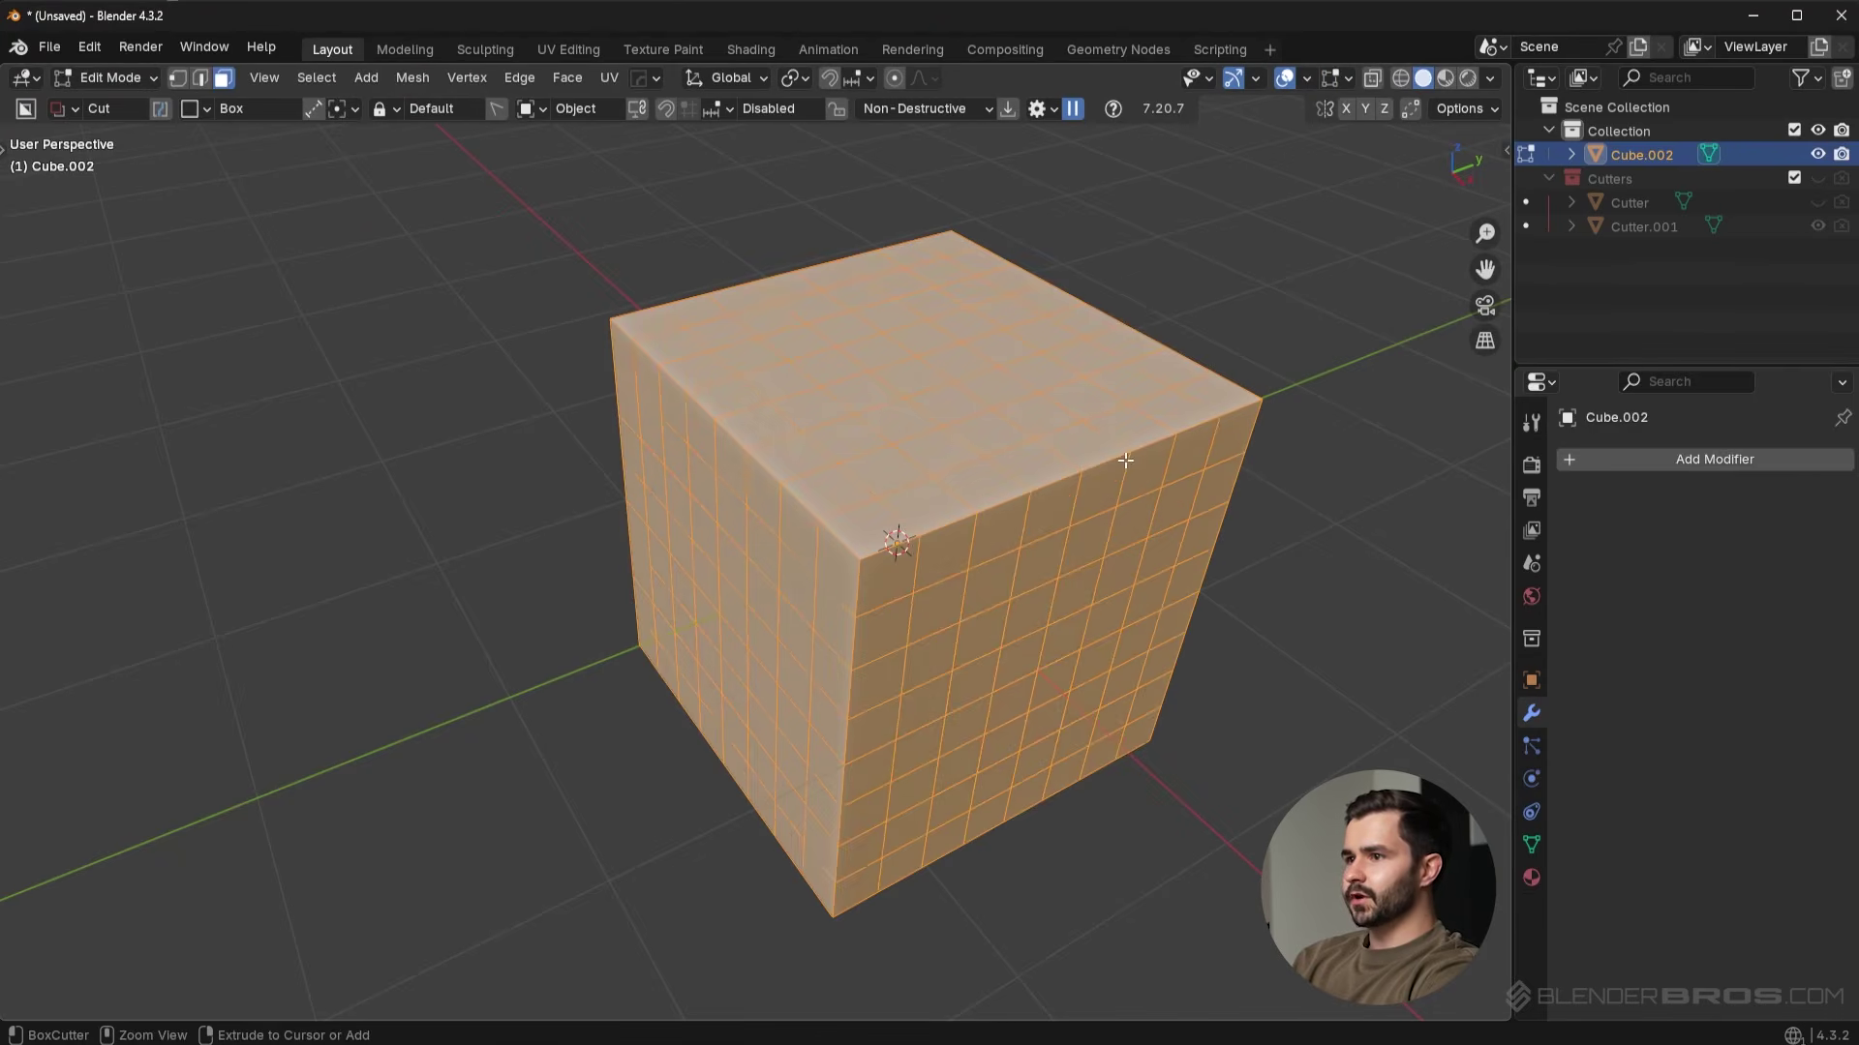
pyautogui.hotkey('ctrl', 'z')
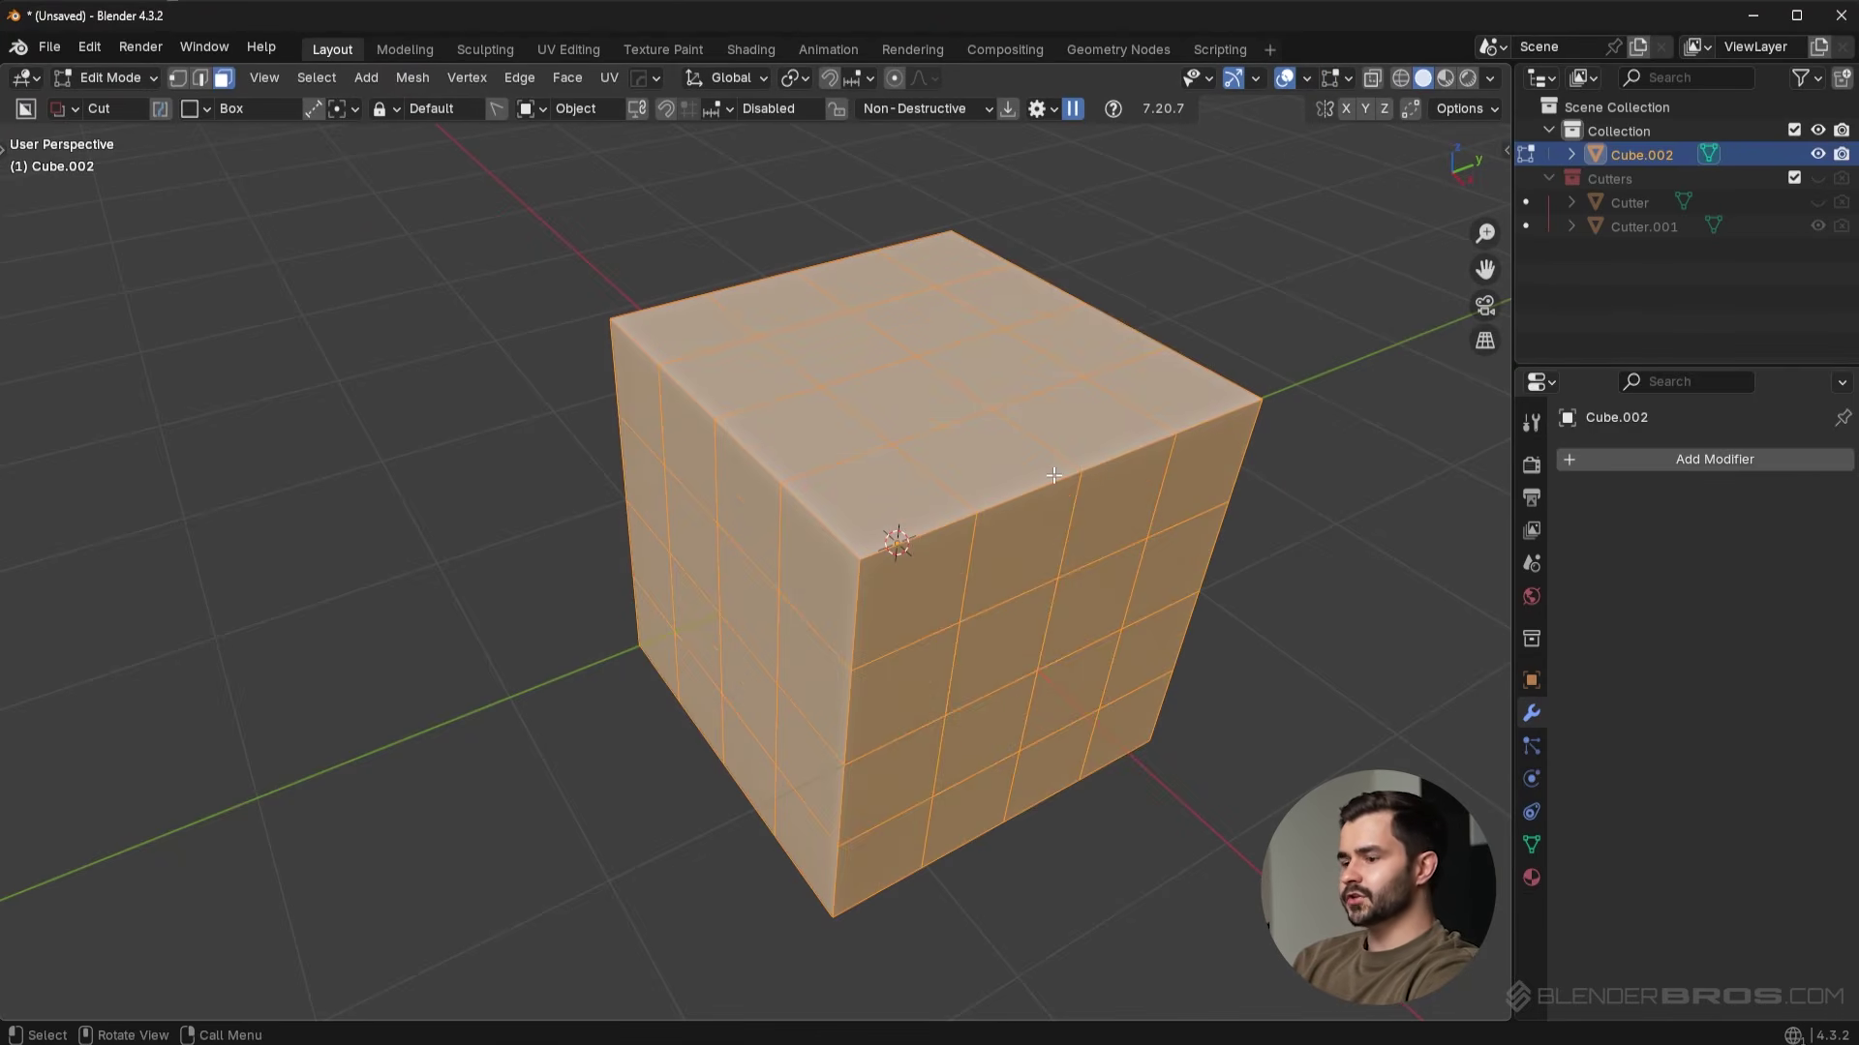
pyautogui.rightClick(1109, 480)
pyautogui.click(1110, 479)
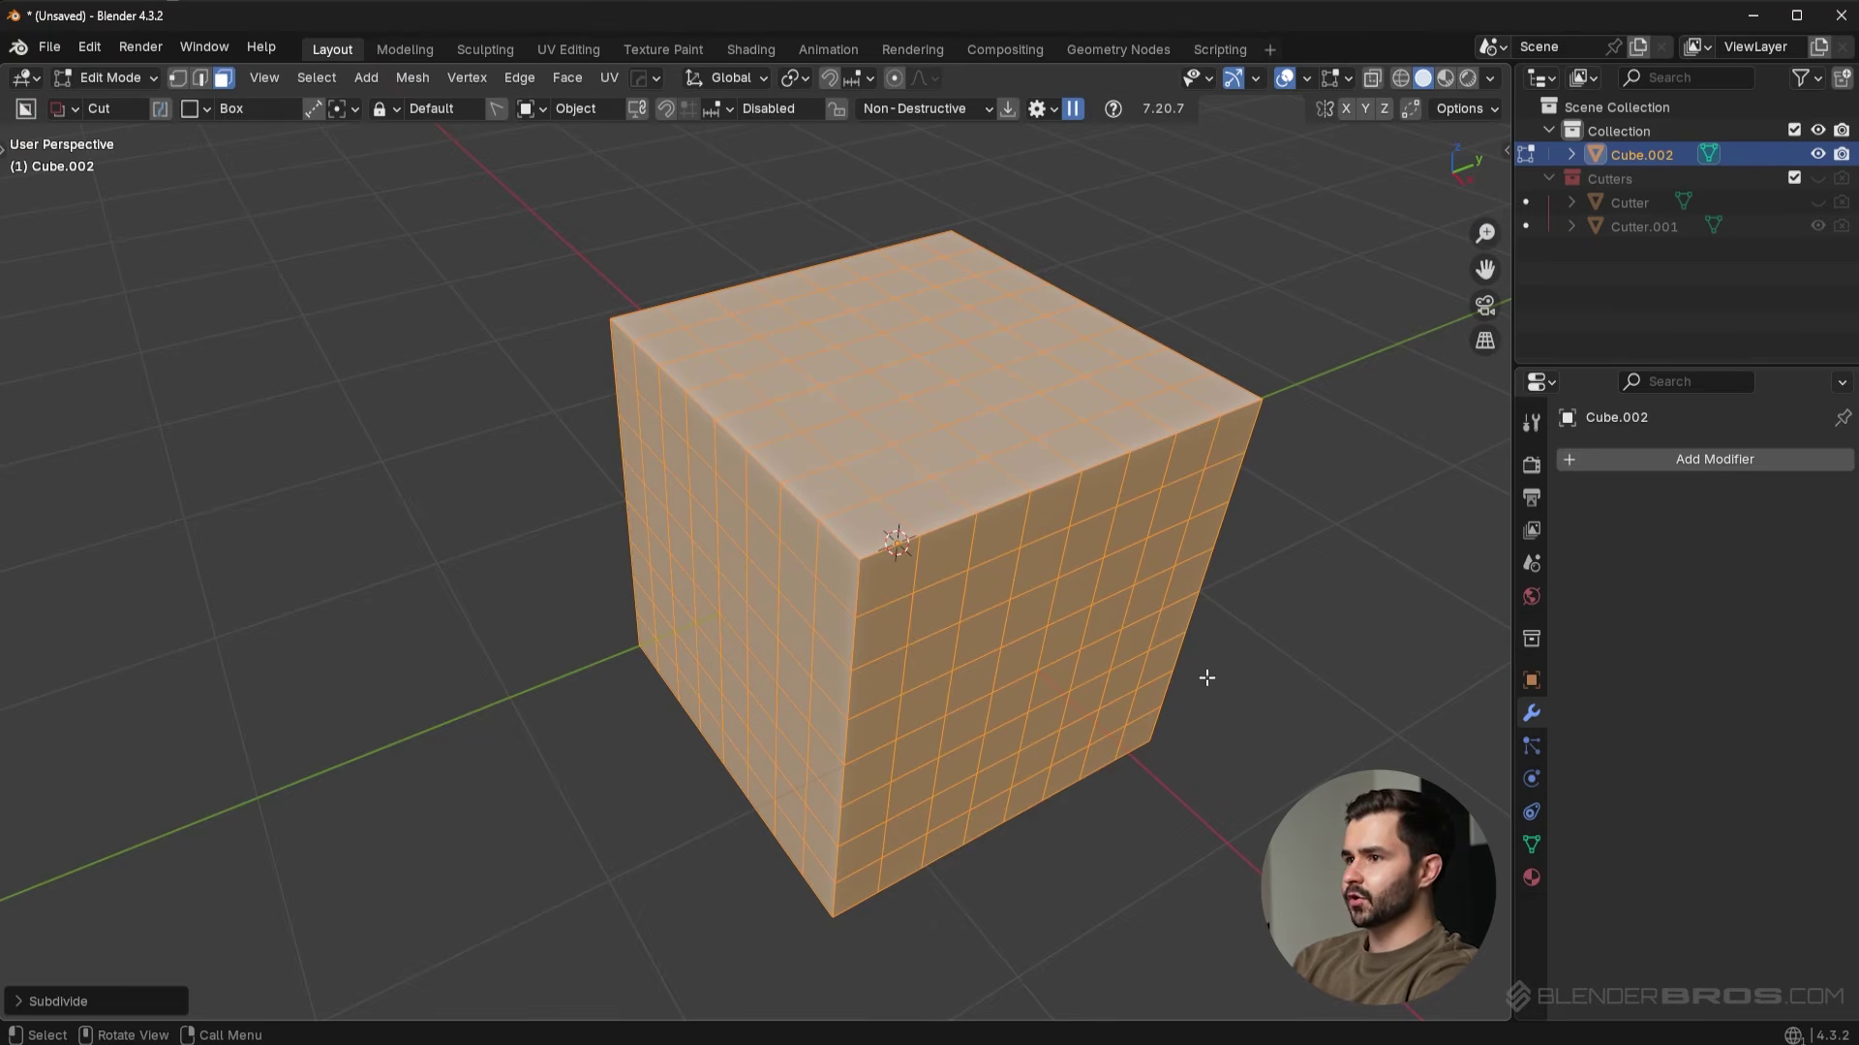
# Return to Object Mode and cut a wide box-shaped notch through the sharp-edged cube's top and front faces with BoxCutter.
pyautogui.moveTo(1120, 735); pyautogui.dragTo(943, 645, button='middle')
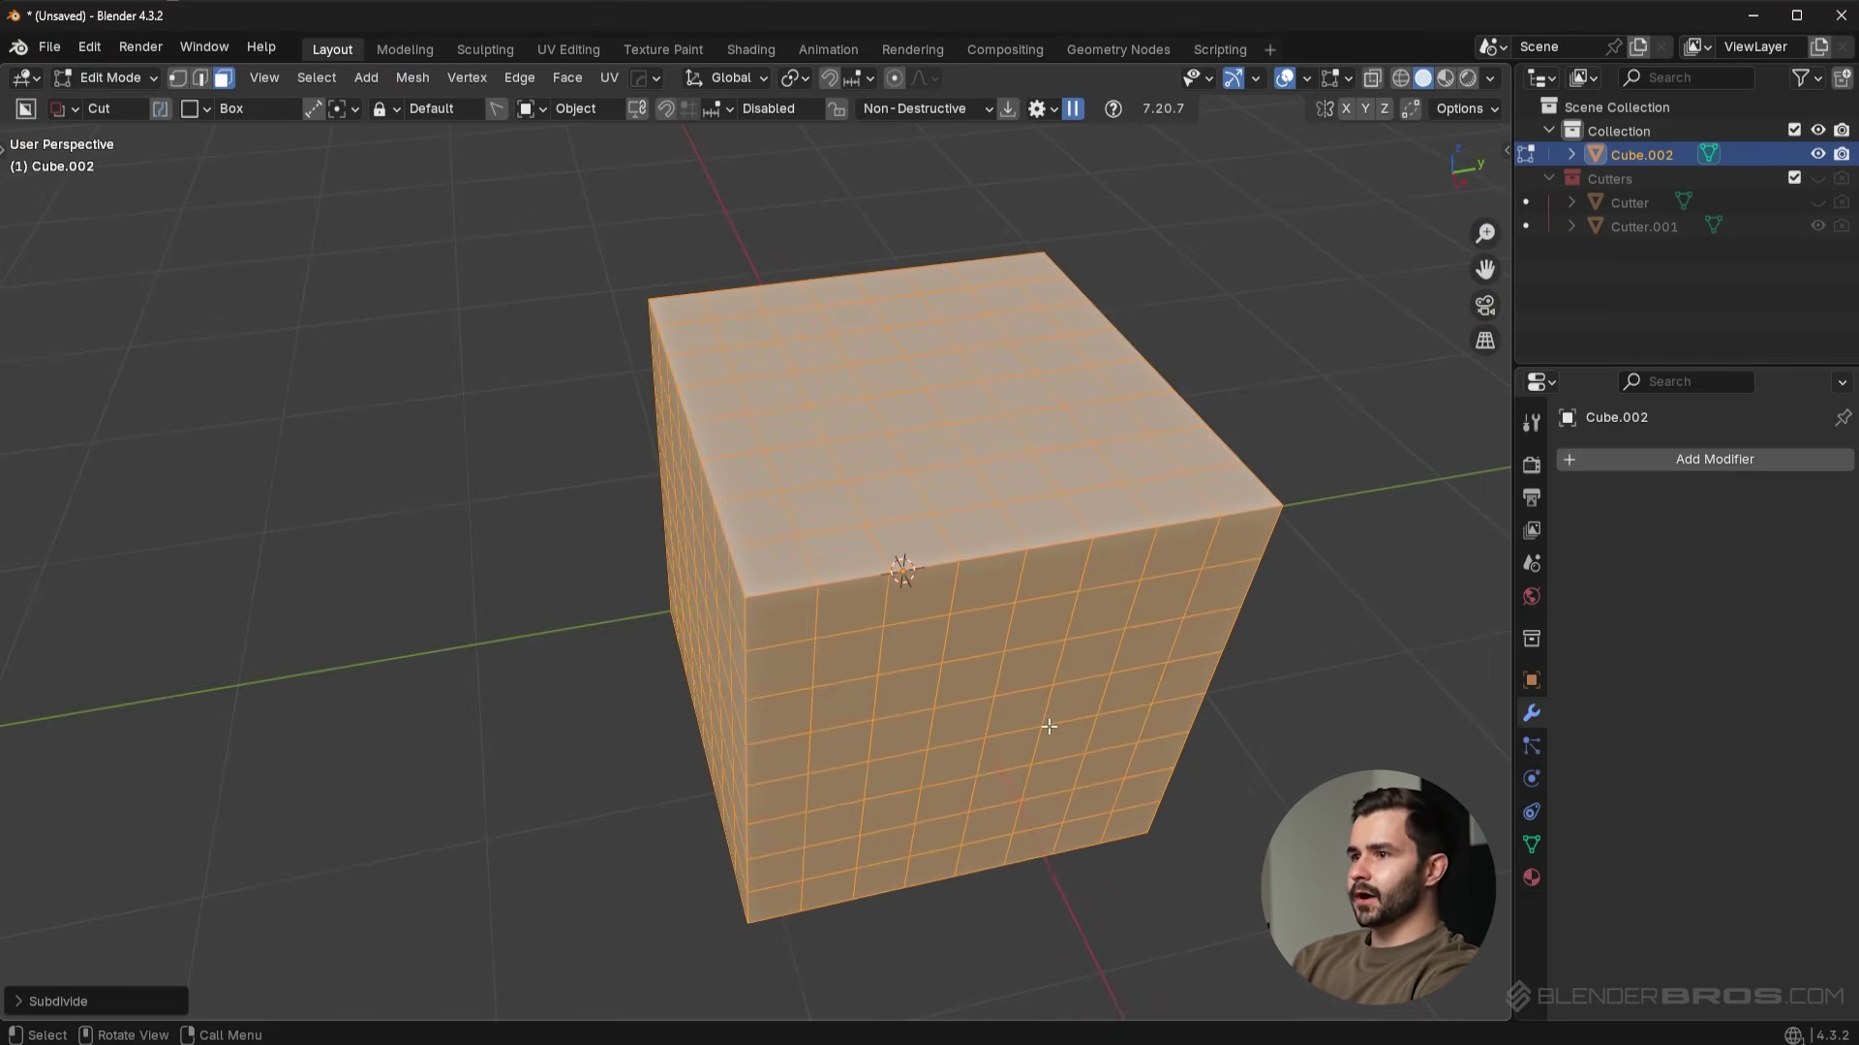
pyautogui.hotkey('ctrl', 'Tab')
pyautogui.click(1060, 385)
pyautogui.moveTo(782, 391)
pyautogui.mouseDown()
pyautogui.moveTo(1174, 606)
pyautogui.moveTo(1313, 616)
pyautogui.moveTo(1293, 630)
pyautogui.mouseUp()
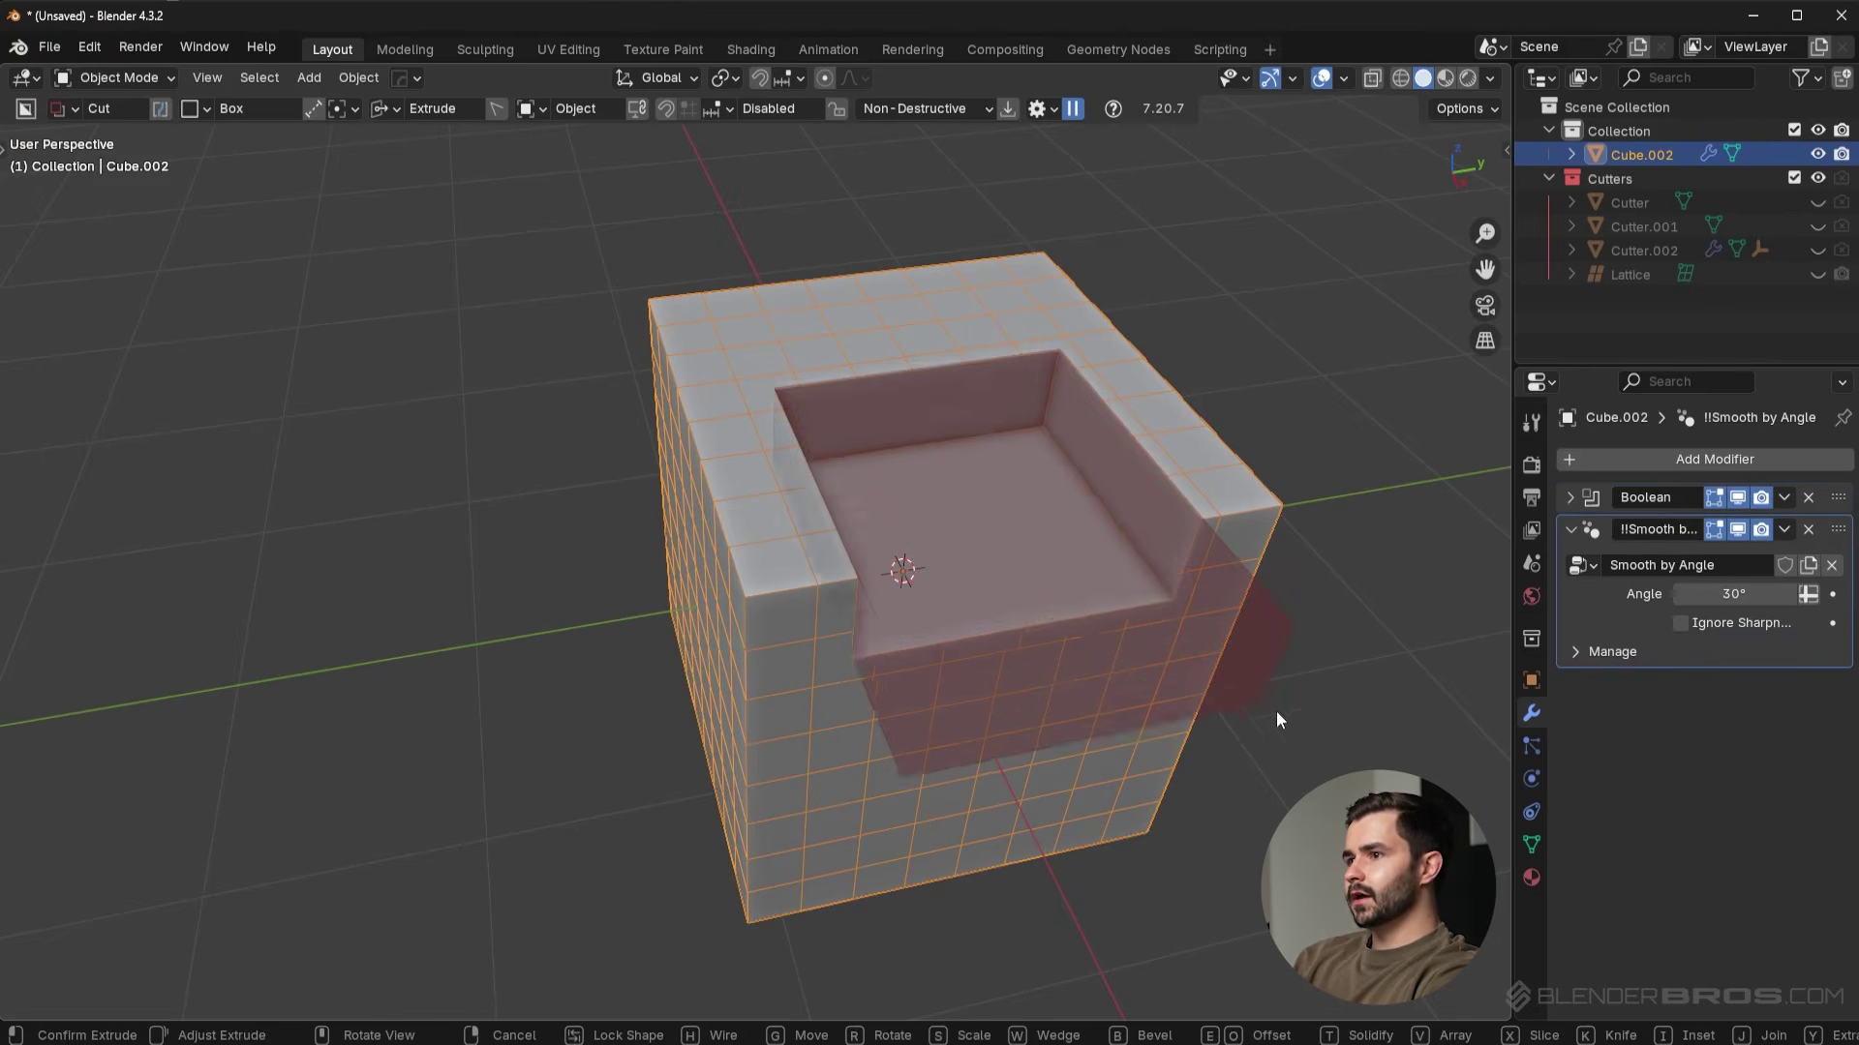
pyautogui.click(1265, 777)
pyautogui.moveTo(1053, 621); pyautogui.dragTo(1065, 588, button='middle')
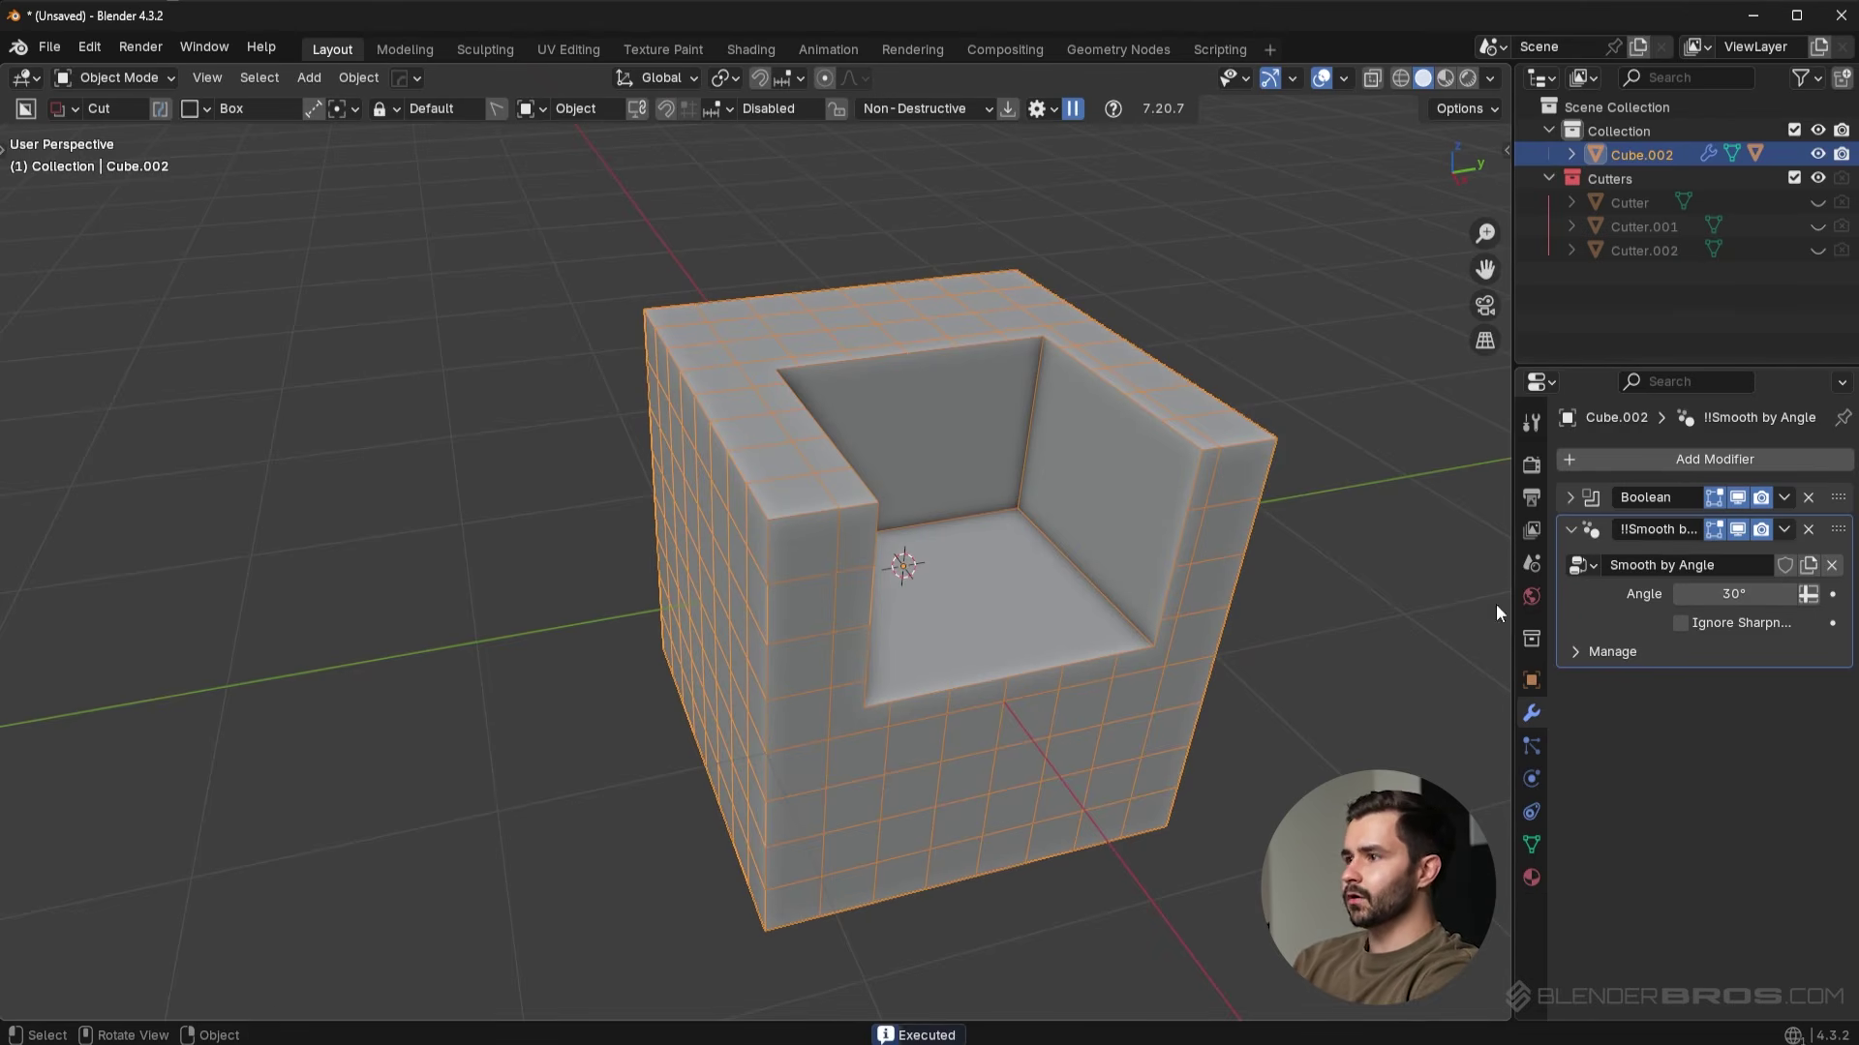
# Reveal the wide notch's cutter and try moving it upward, then undo the move and hide the Cutters collection.
pyautogui.press('q')
pyautogui.click(1169, 490)
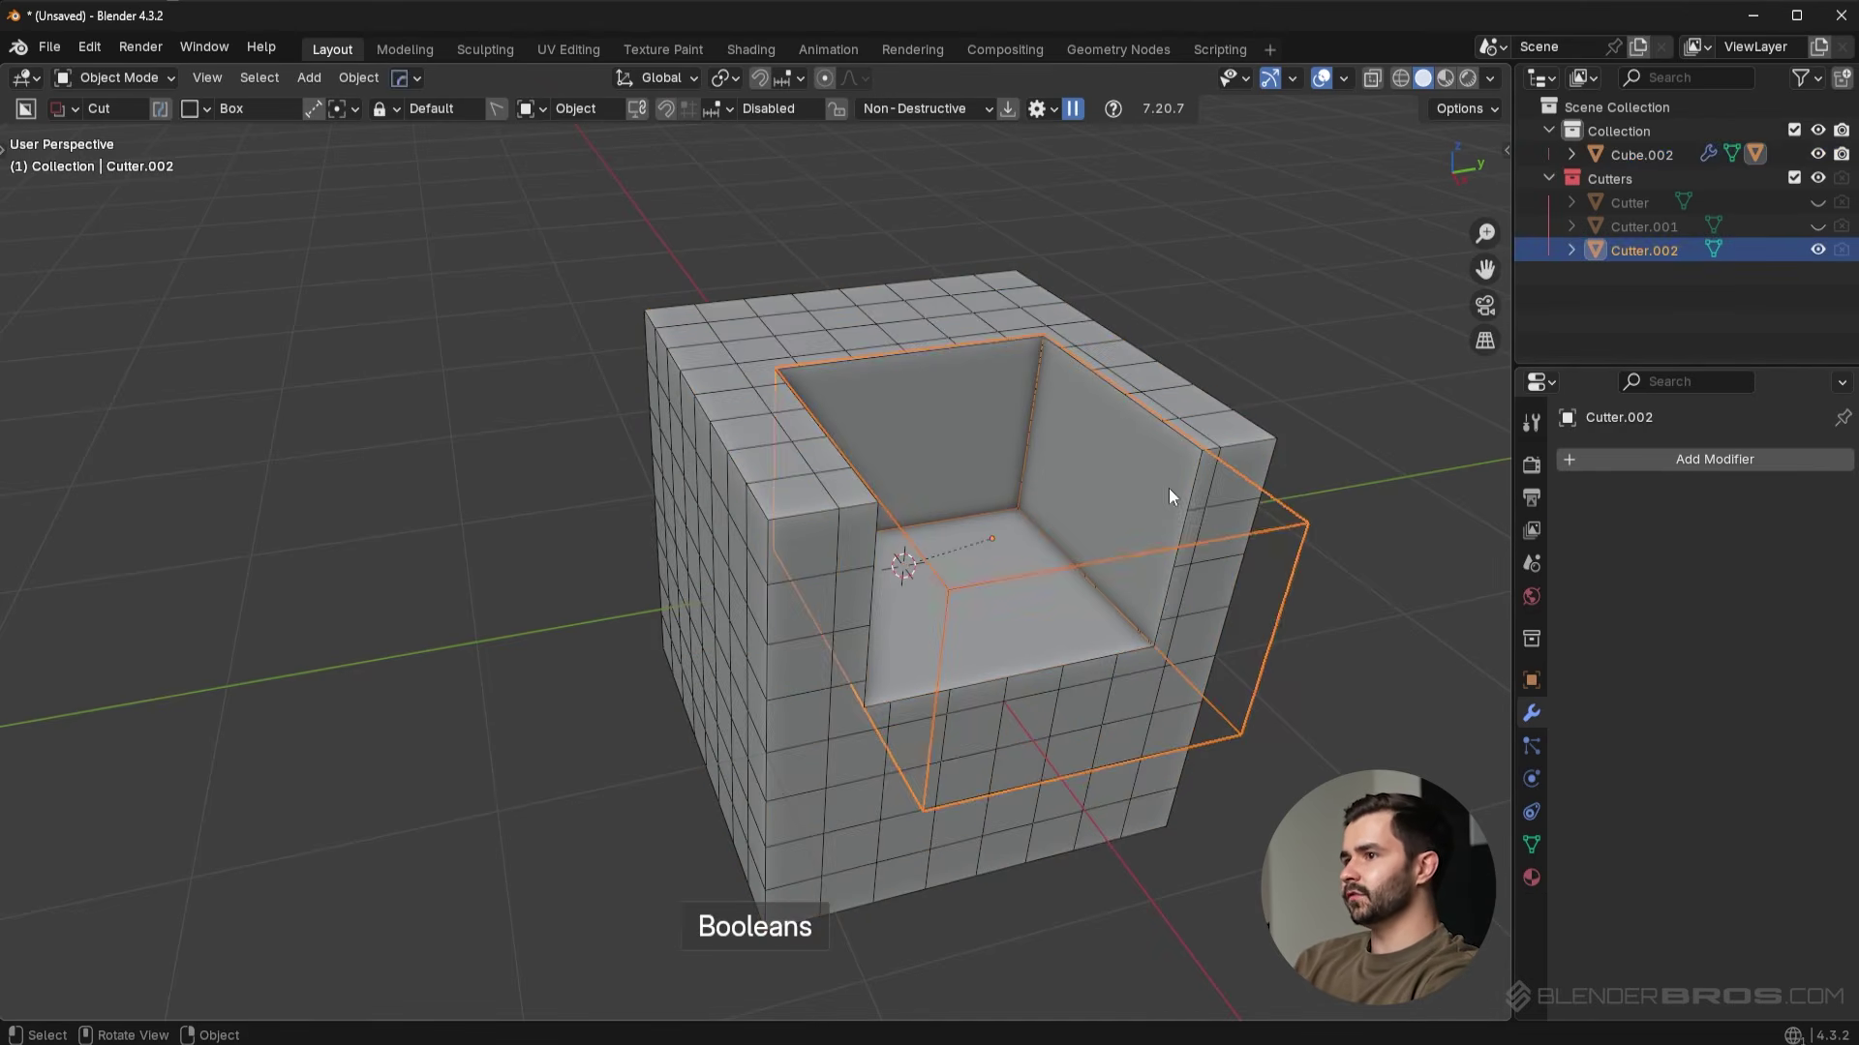
pyautogui.press('g')
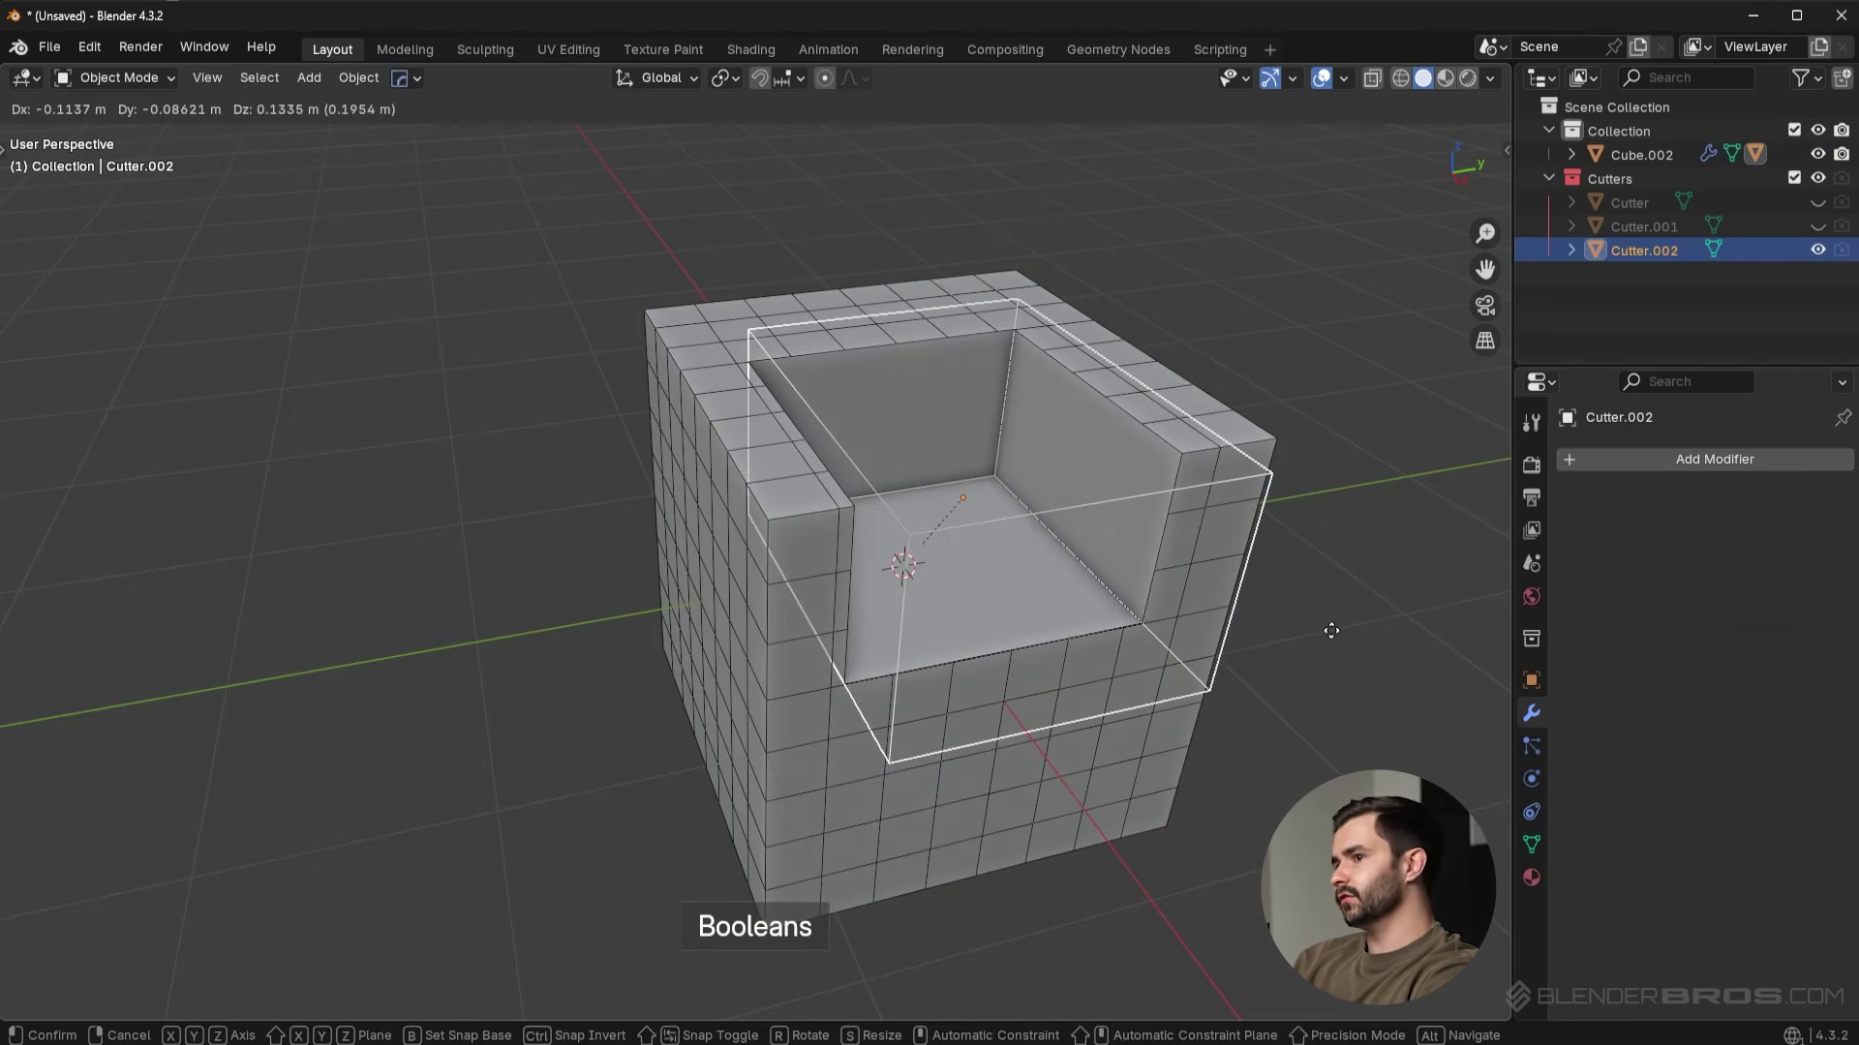
pyautogui.click(1331, 629)
pyautogui.hotkey('ctrl', 'z')
pyautogui.hotkey('shift', '2')
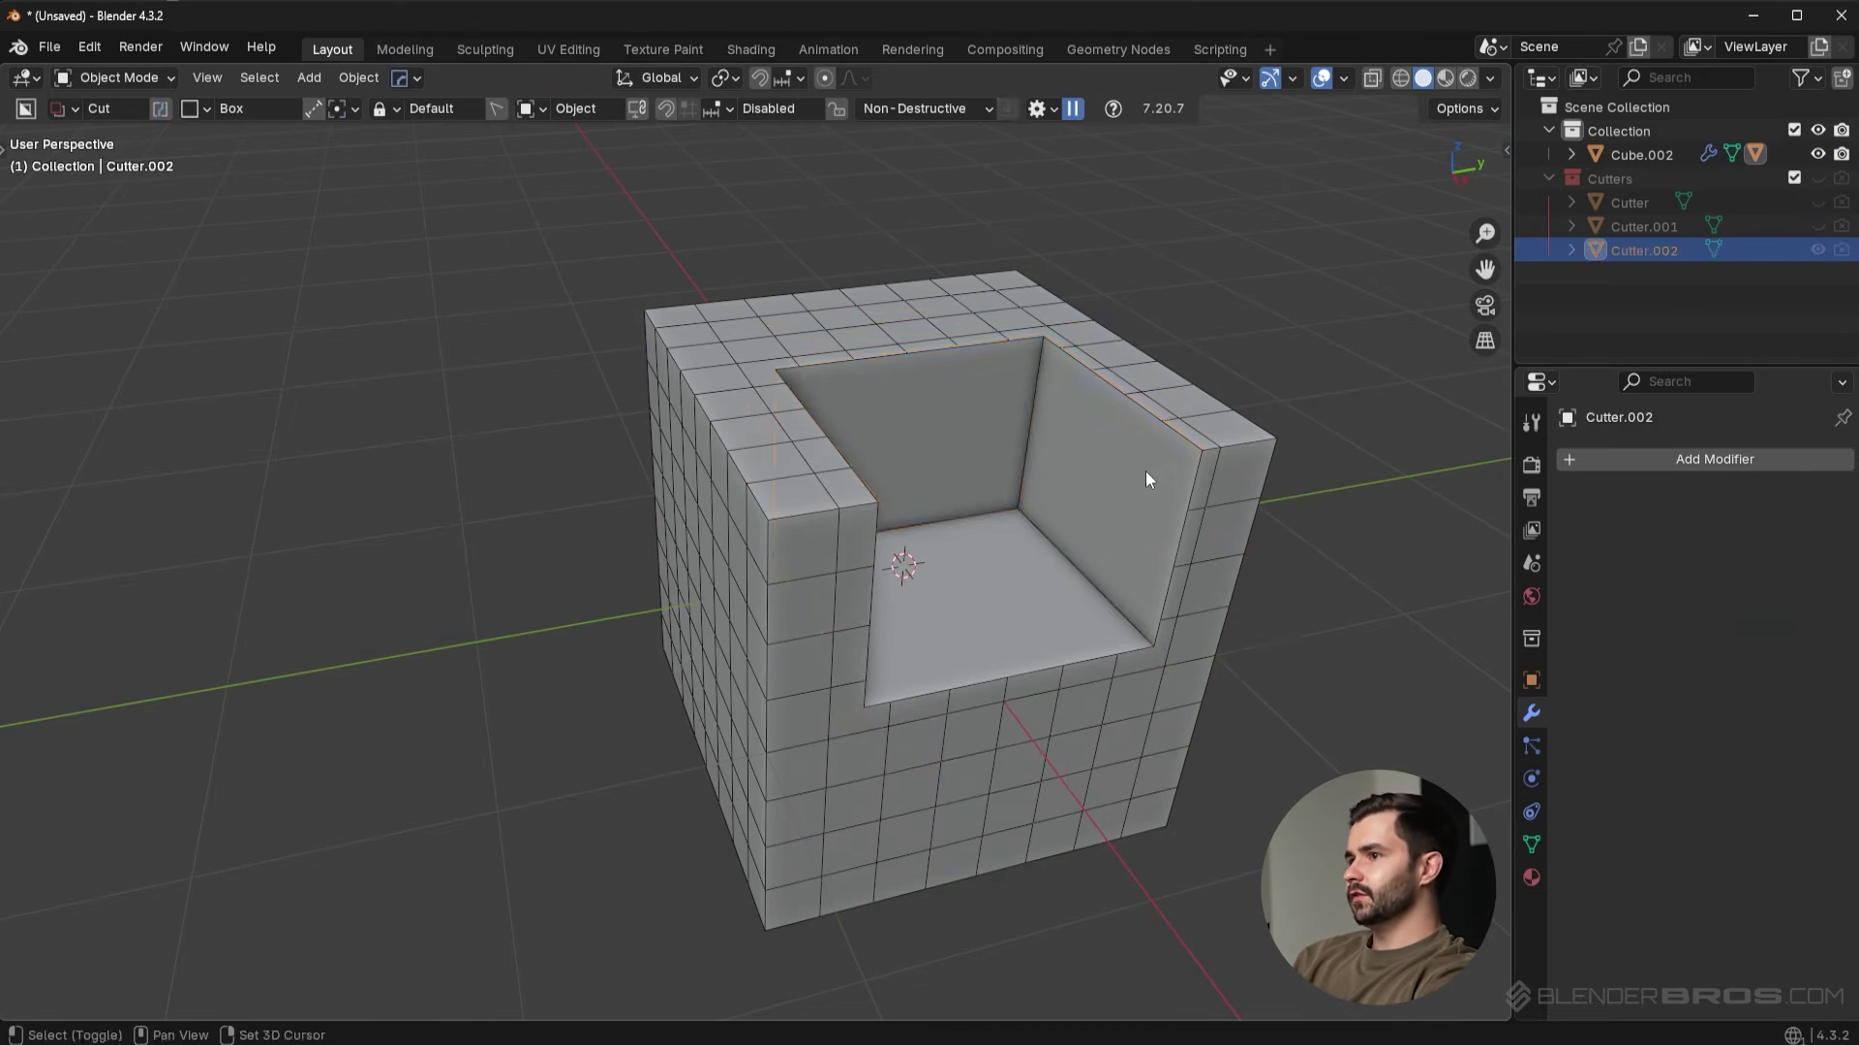
# Select the cube and remove its Smooth by Angle modifier.
pyautogui.click(1140, 427)
pyautogui.moveTo(1141, 427); pyautogui.dragTo(1111, 485, button='middle')
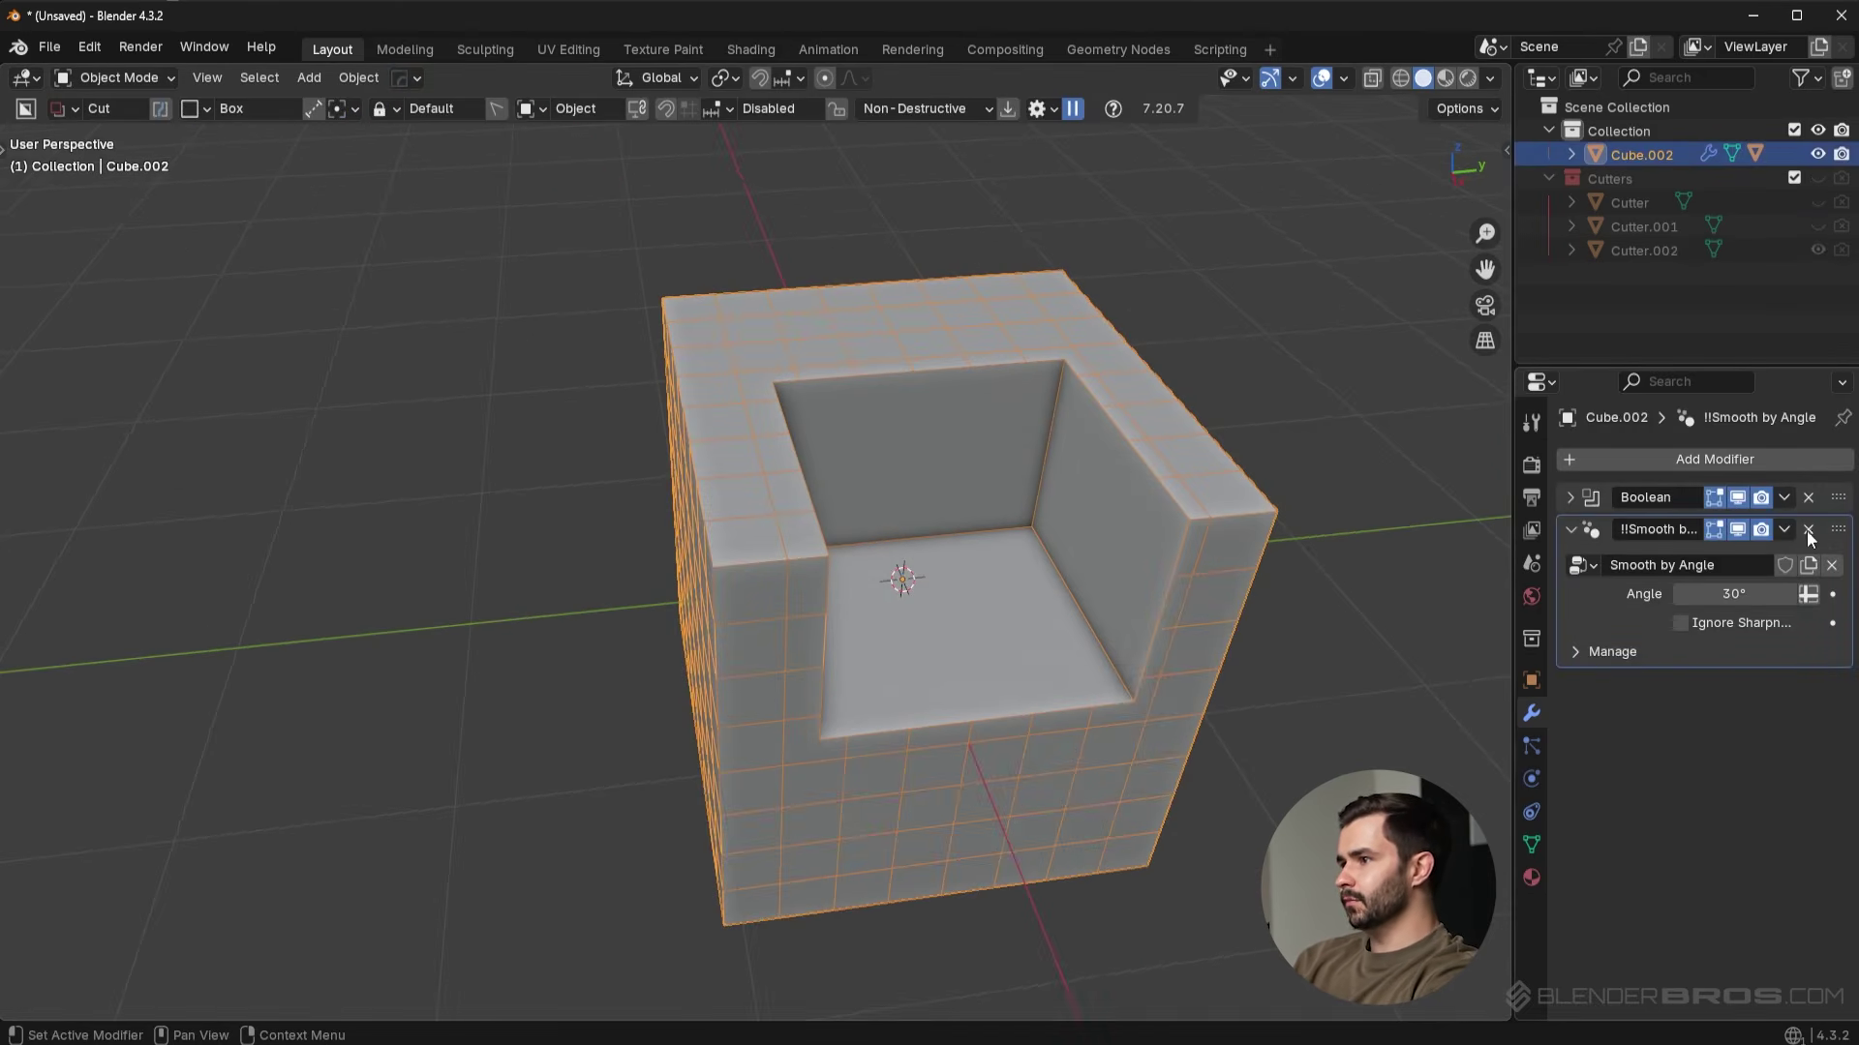
pyautogui.hotkey('ctrl', 'x')
pyautogui.moveTo(1258, 552); pyautogui.dragTo(1136, 550, button='middle')
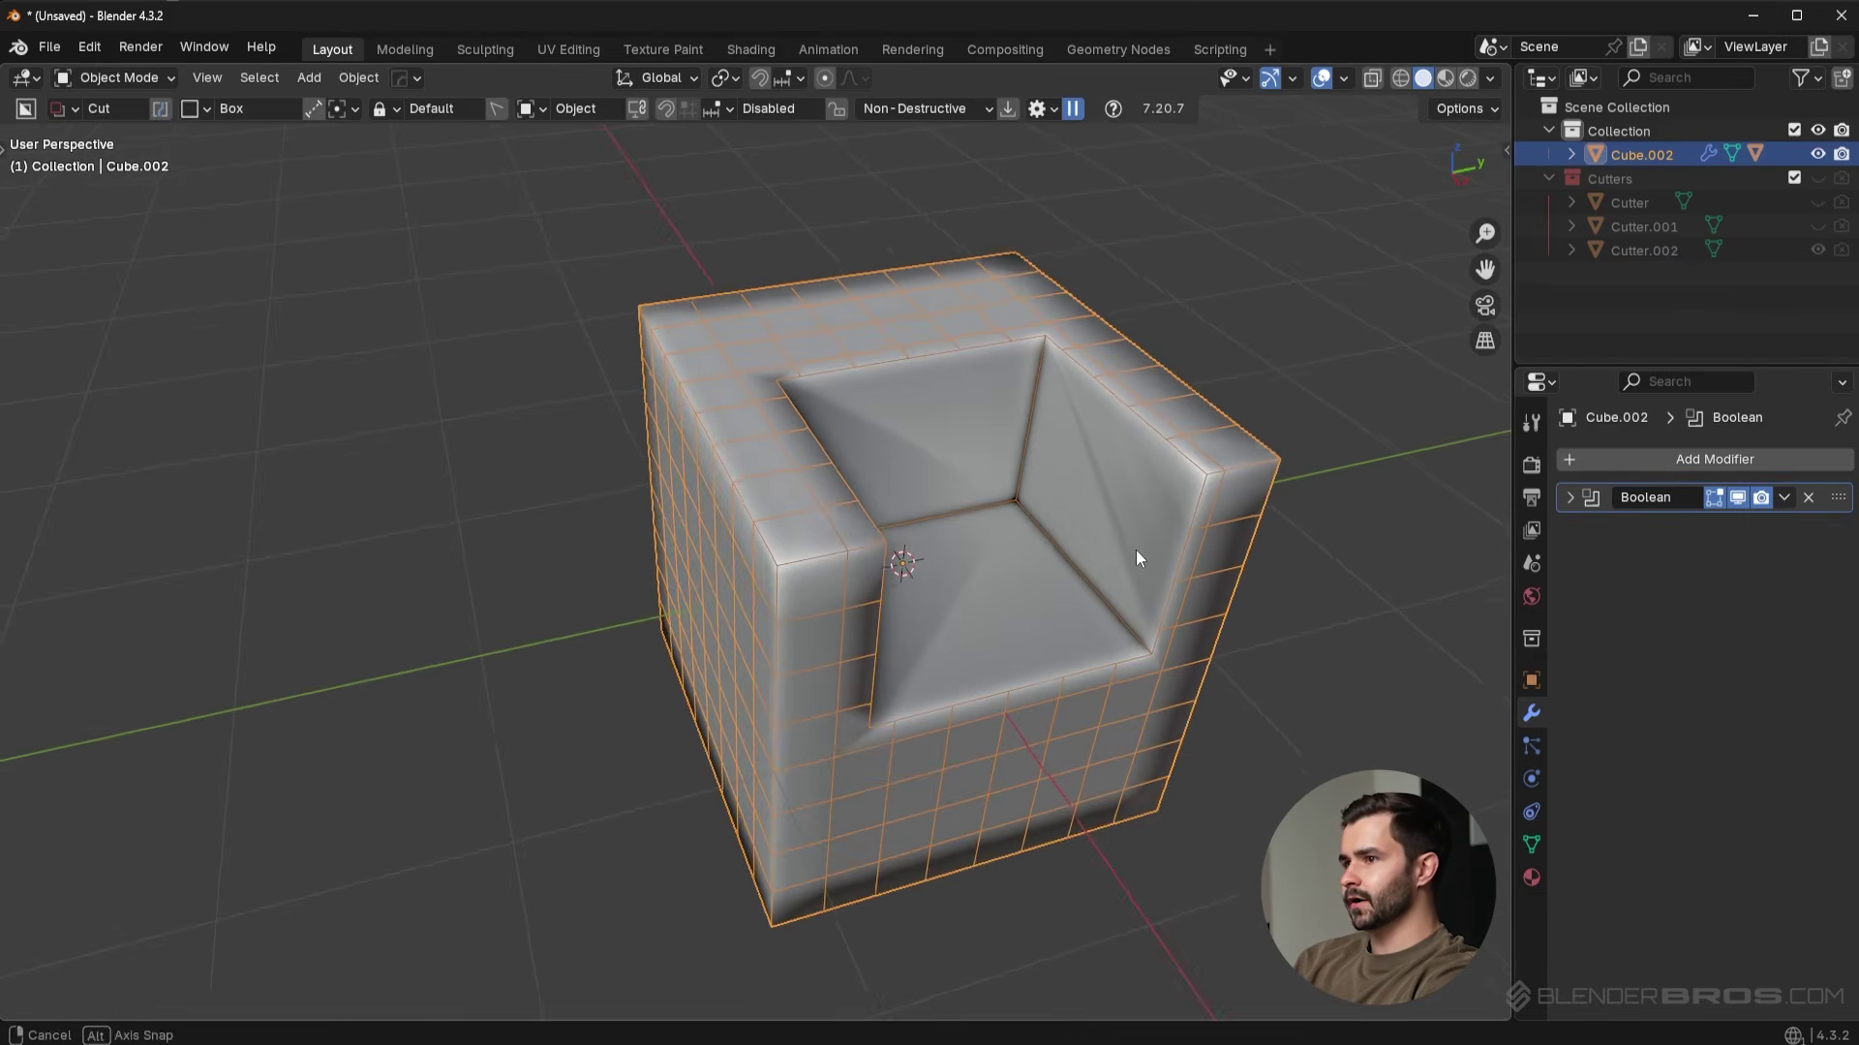
# Add a Remesh modifier after the cube's Boolean modifier.
pyautogui.click(1680, 459)
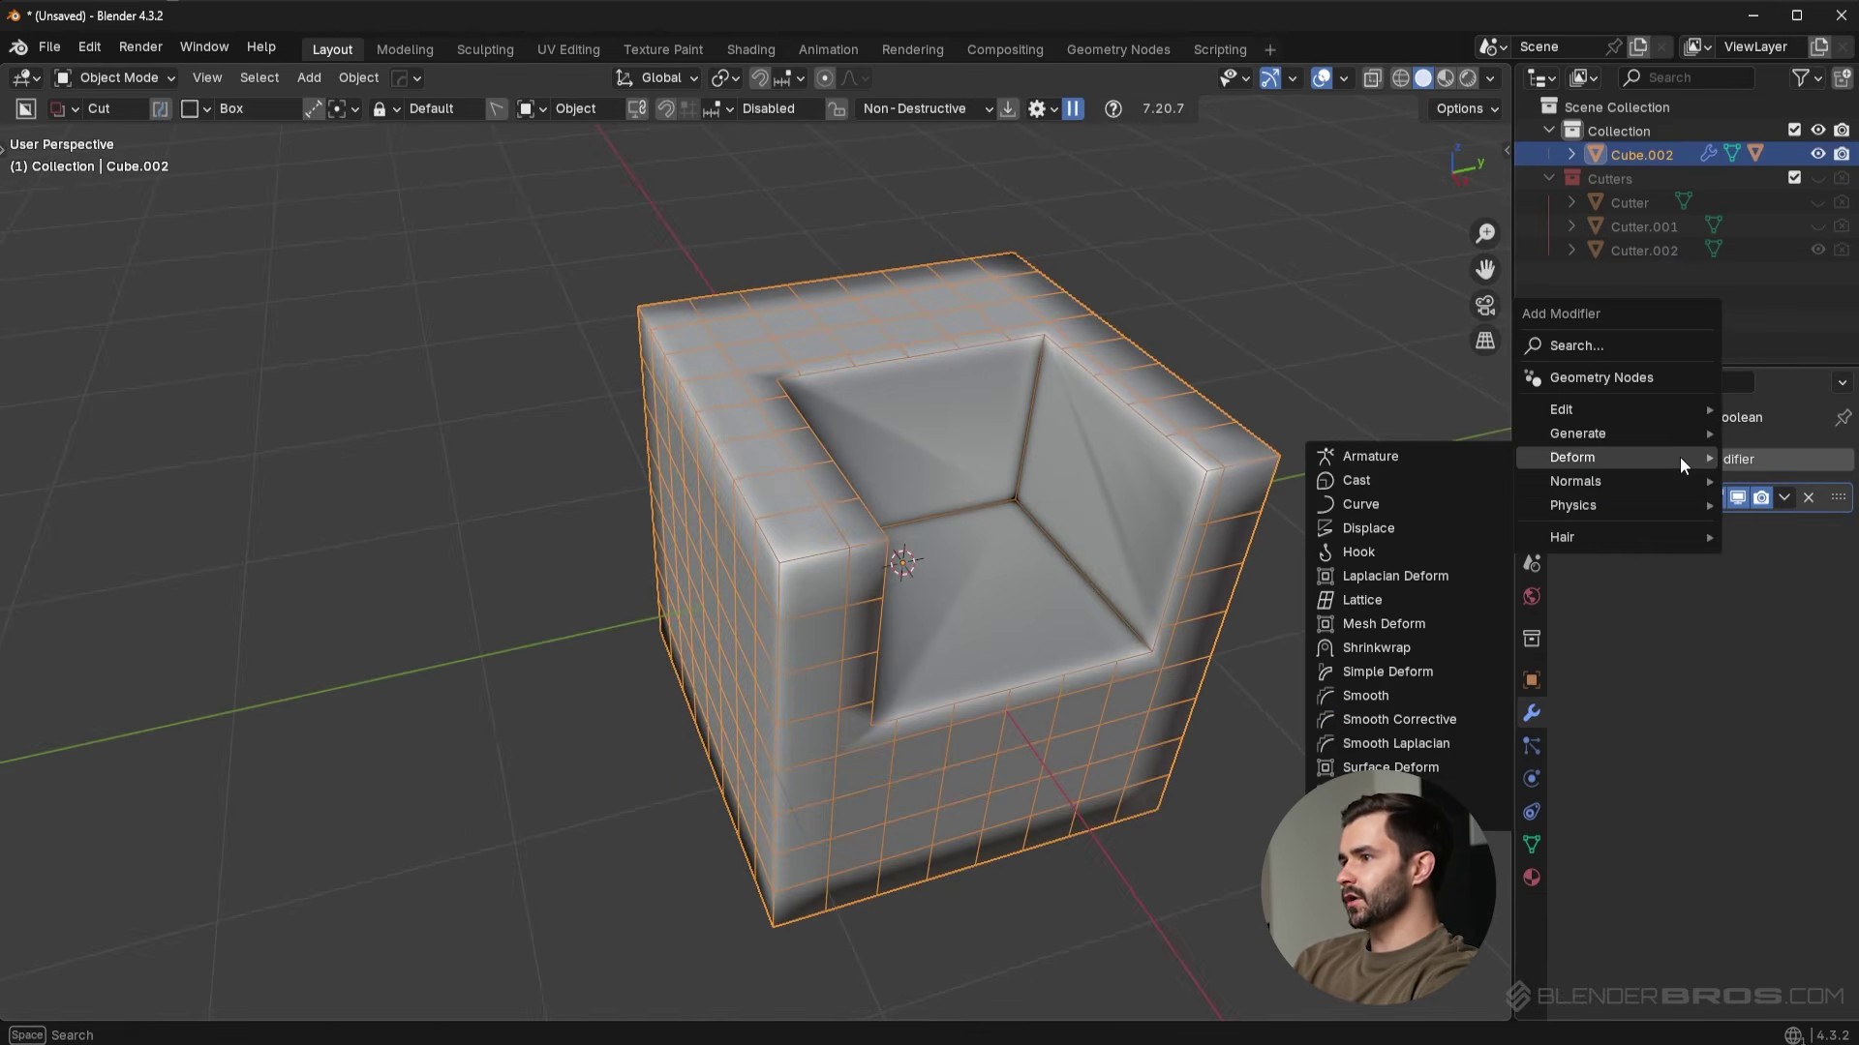
pyautogui.moveTo(1634, 439)
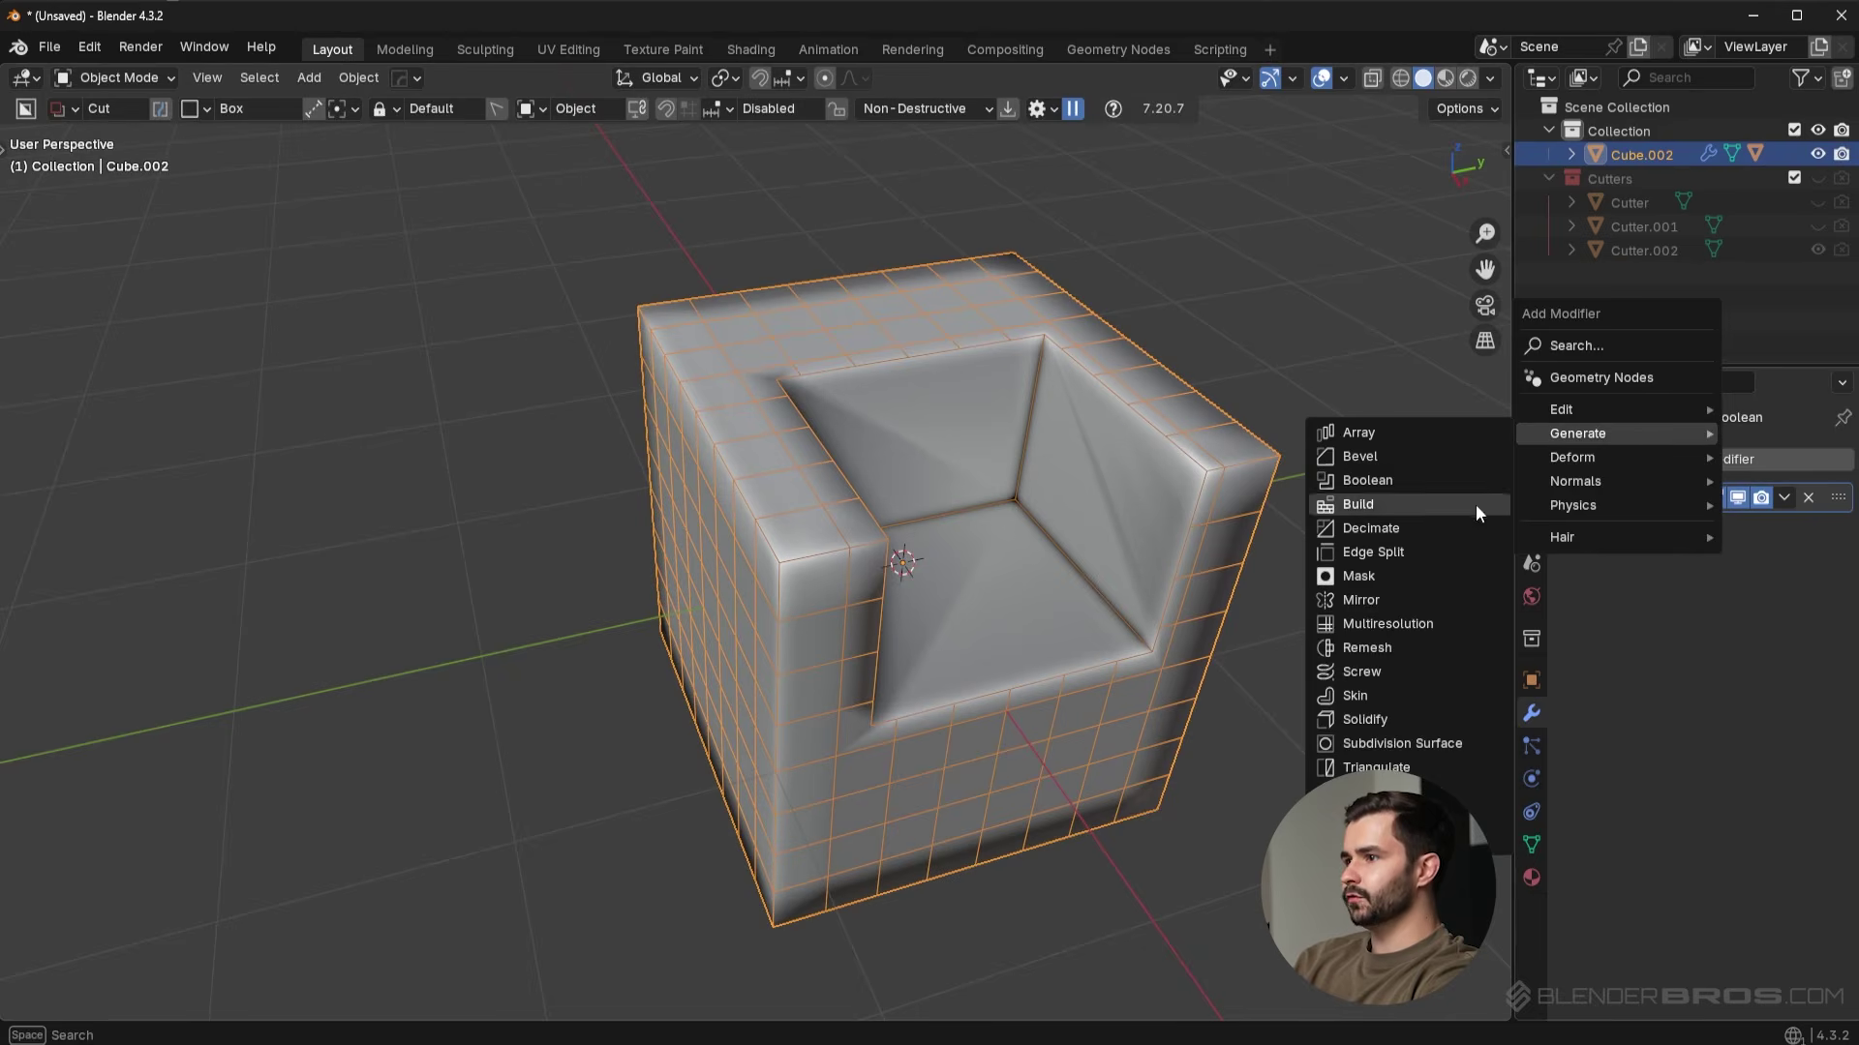
pyautogui.click(1416, 654)
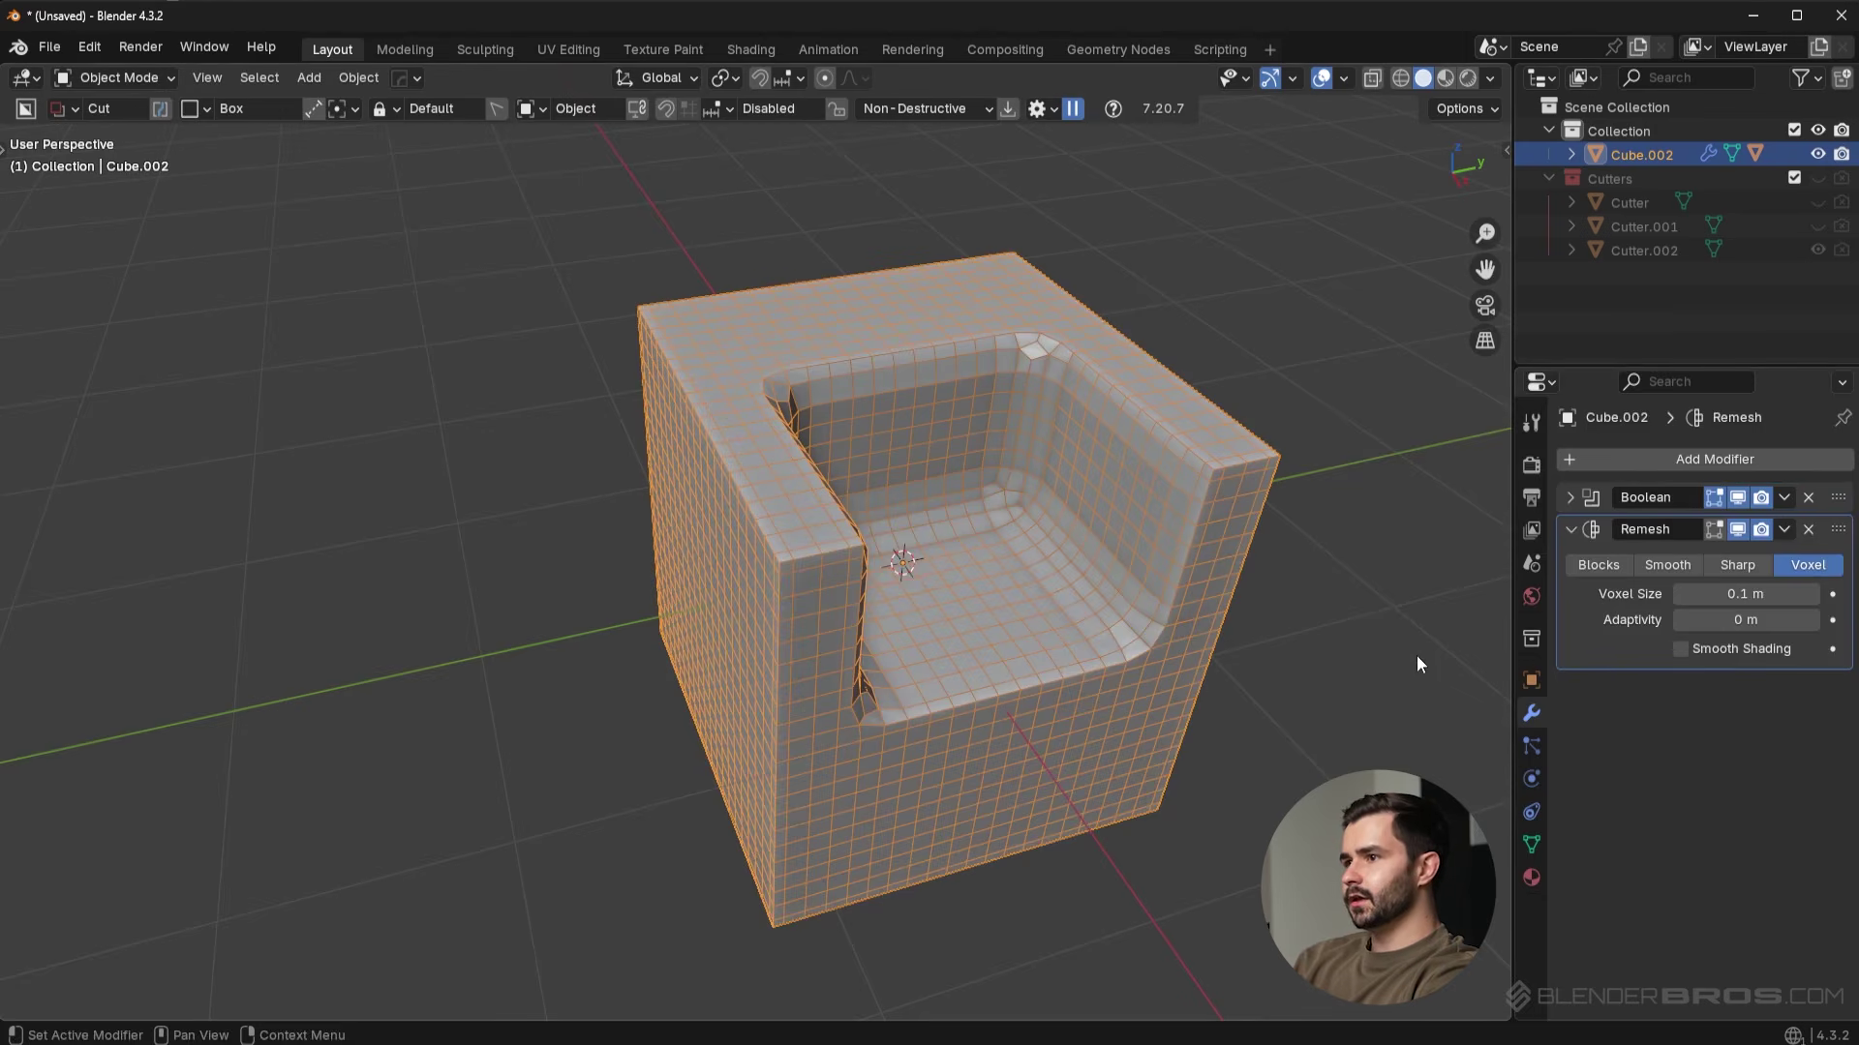
pyautogui.moveTo(1415, 654); pyautogui.dragTo(1374, 565, button='middle')
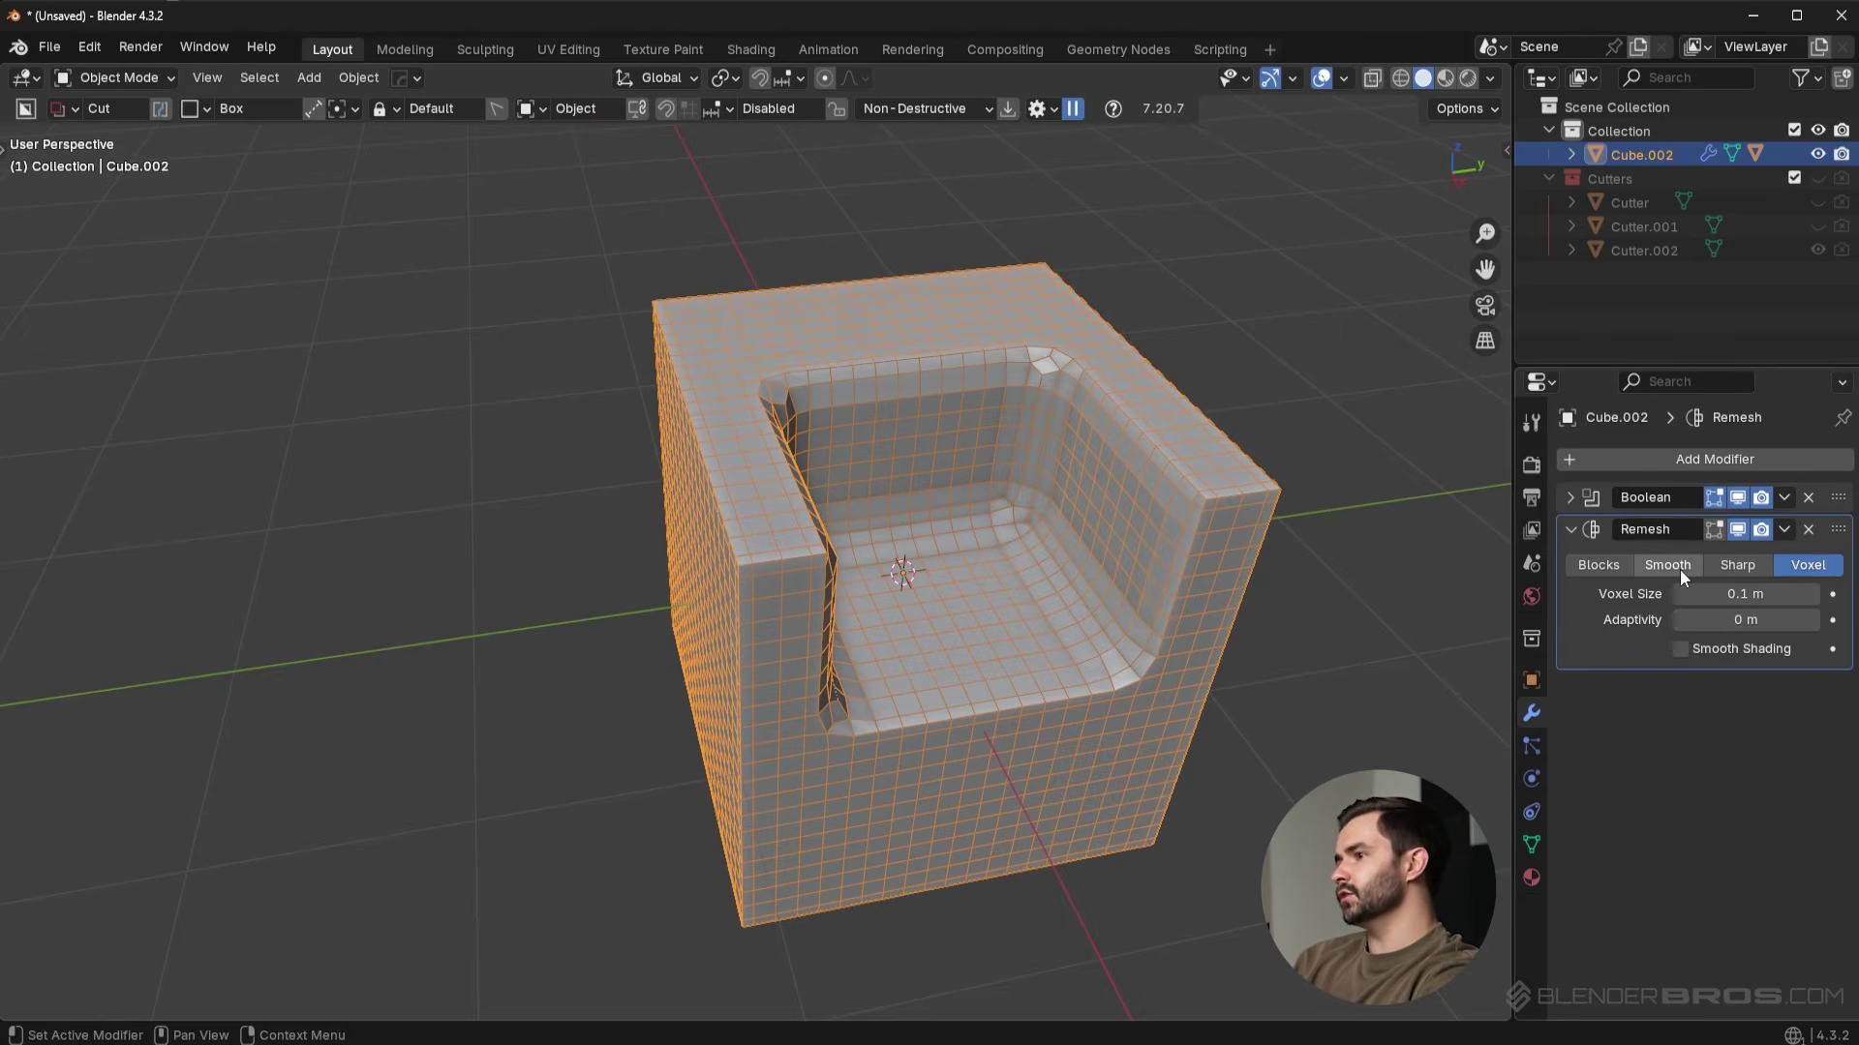
# Set the Remesh modifier to Smooth mode with Smooth Shading enabled and an octree depth of 5.
pyautogui.click(1675, 571)
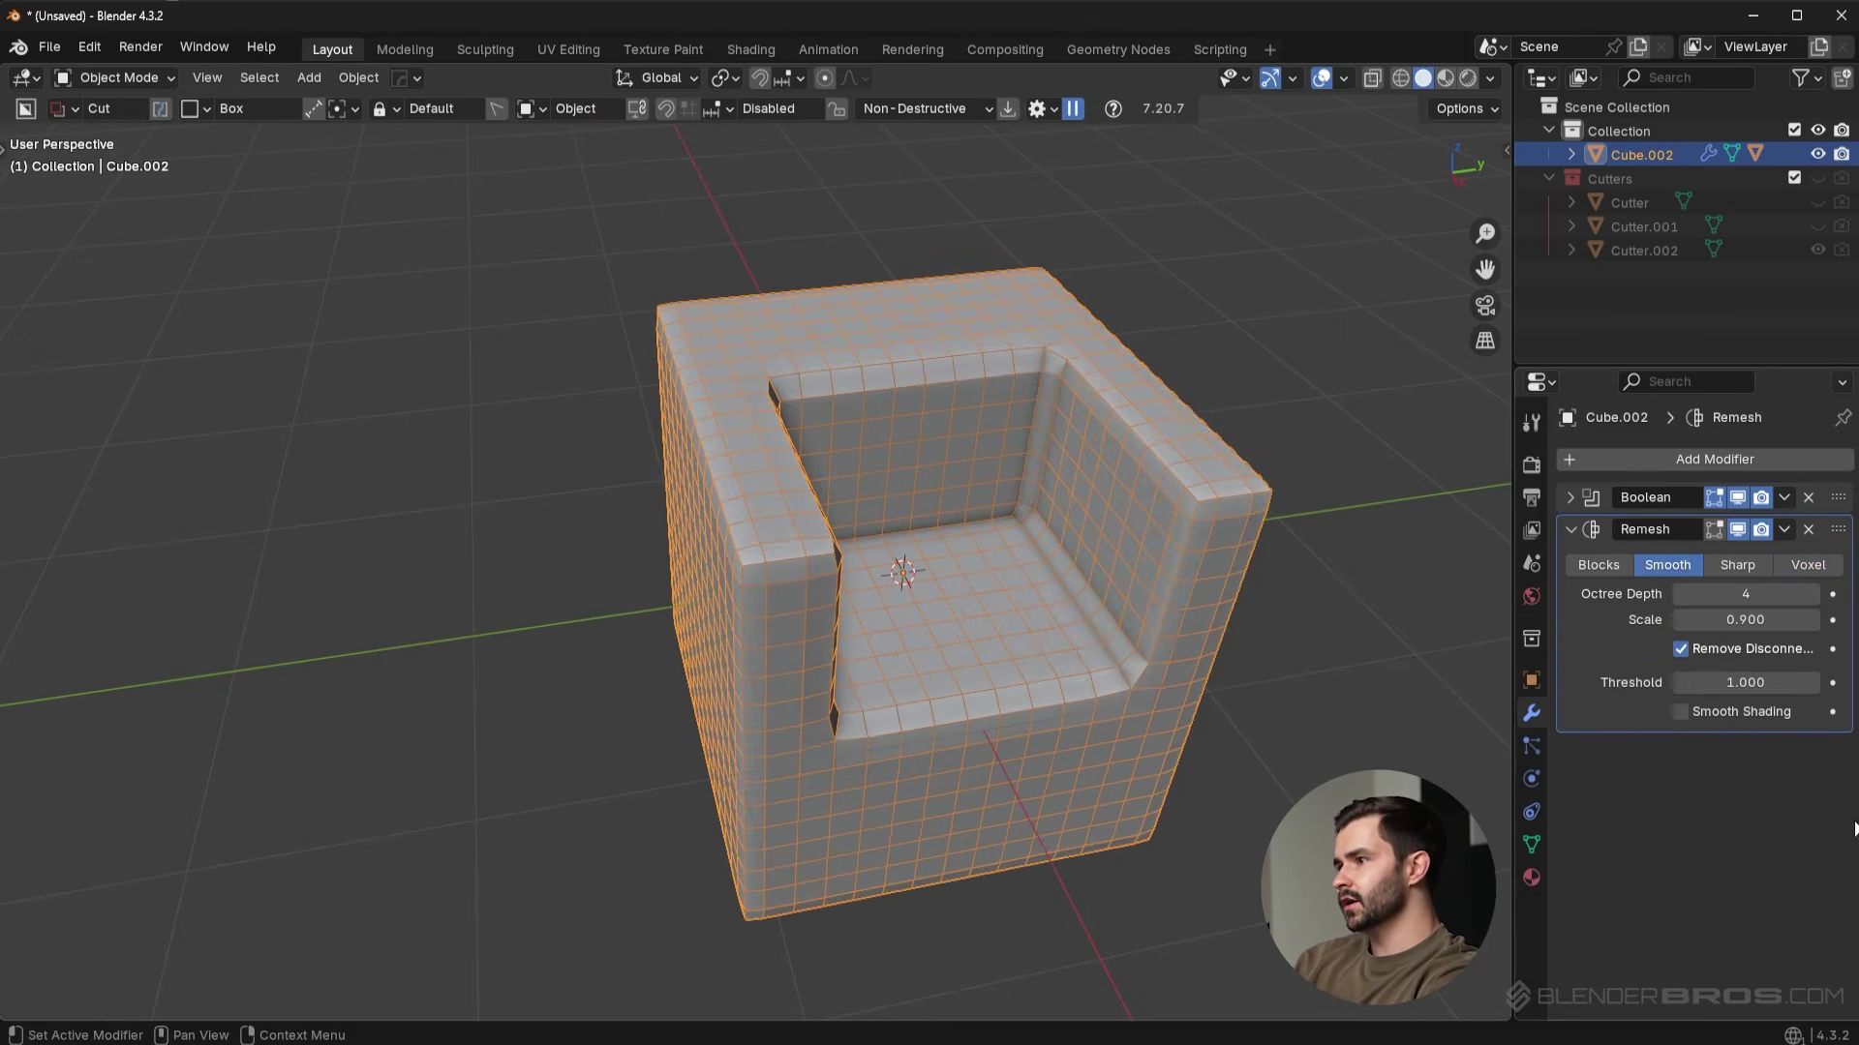
pyautogui.click(1682, 712)
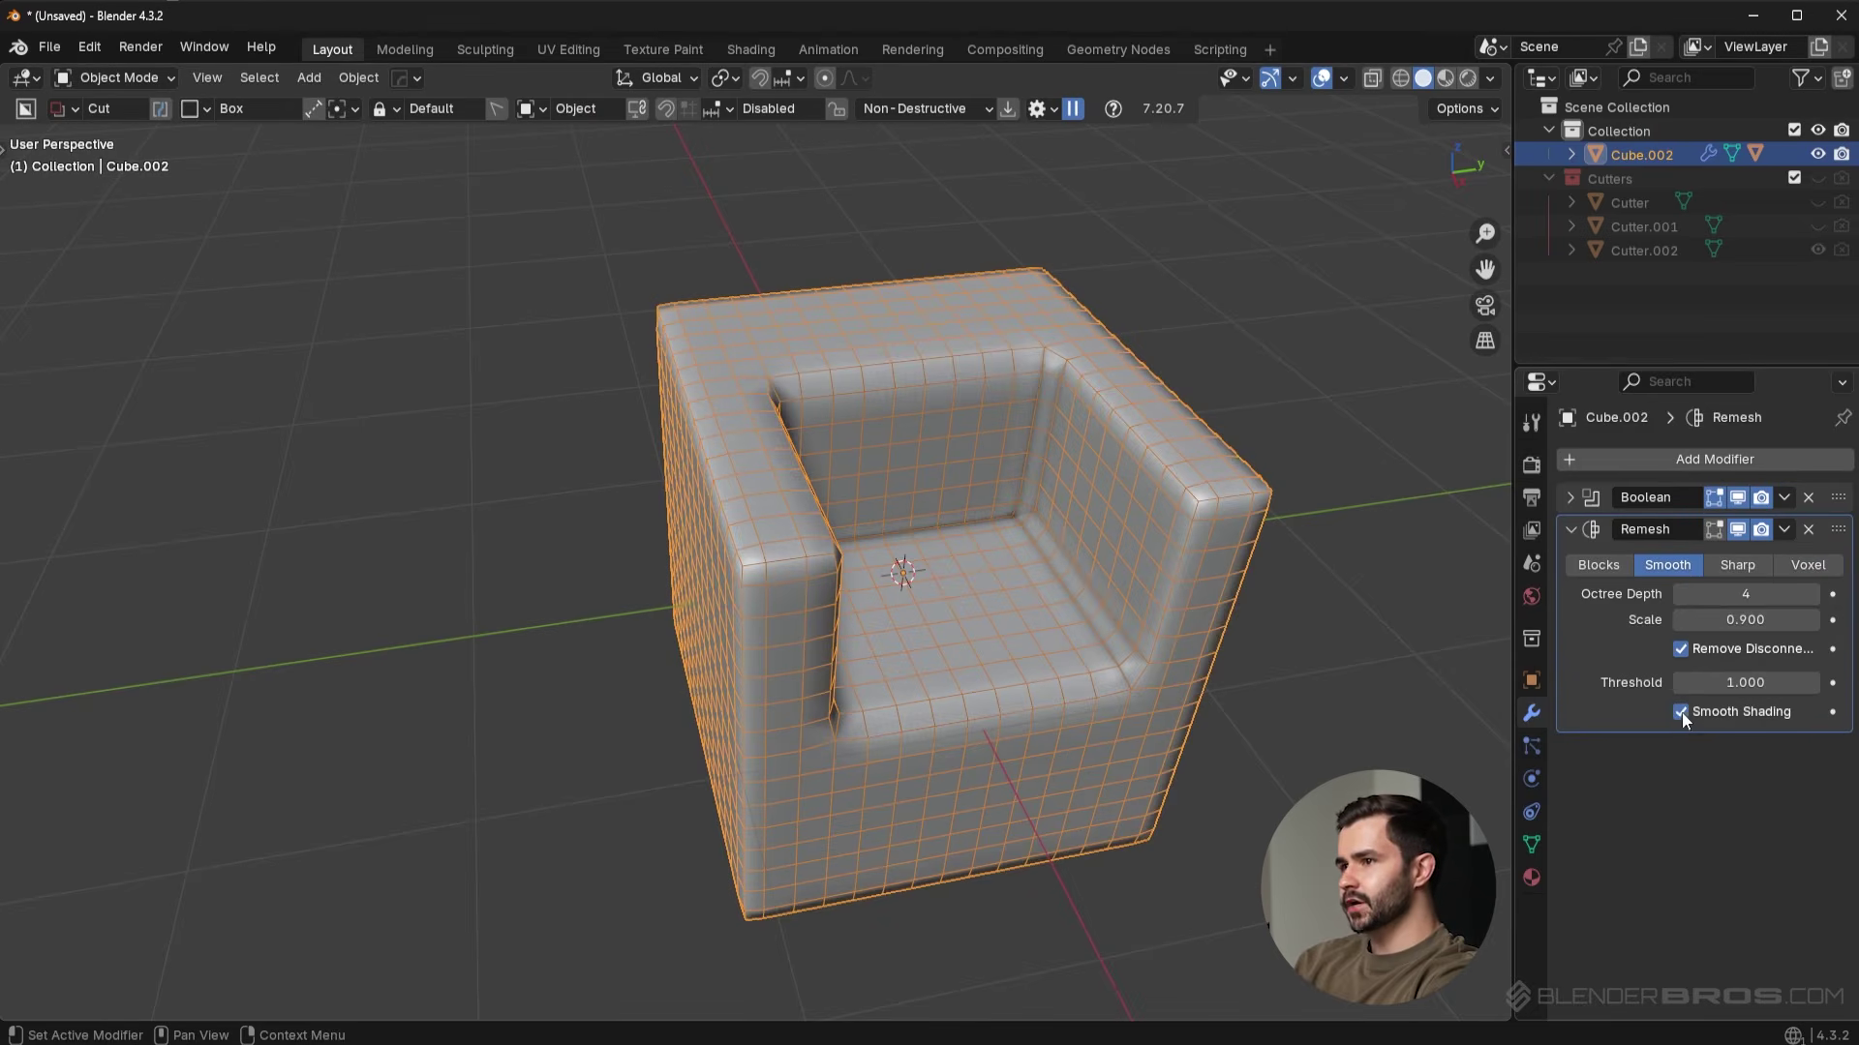
pyautogui.click(1813, 594)
pyautogui.moveTo(1436, 627); pyautogui.dragTo(1124, 592, button='middle')
pyautogui.scroll(-2, 1216, 556)
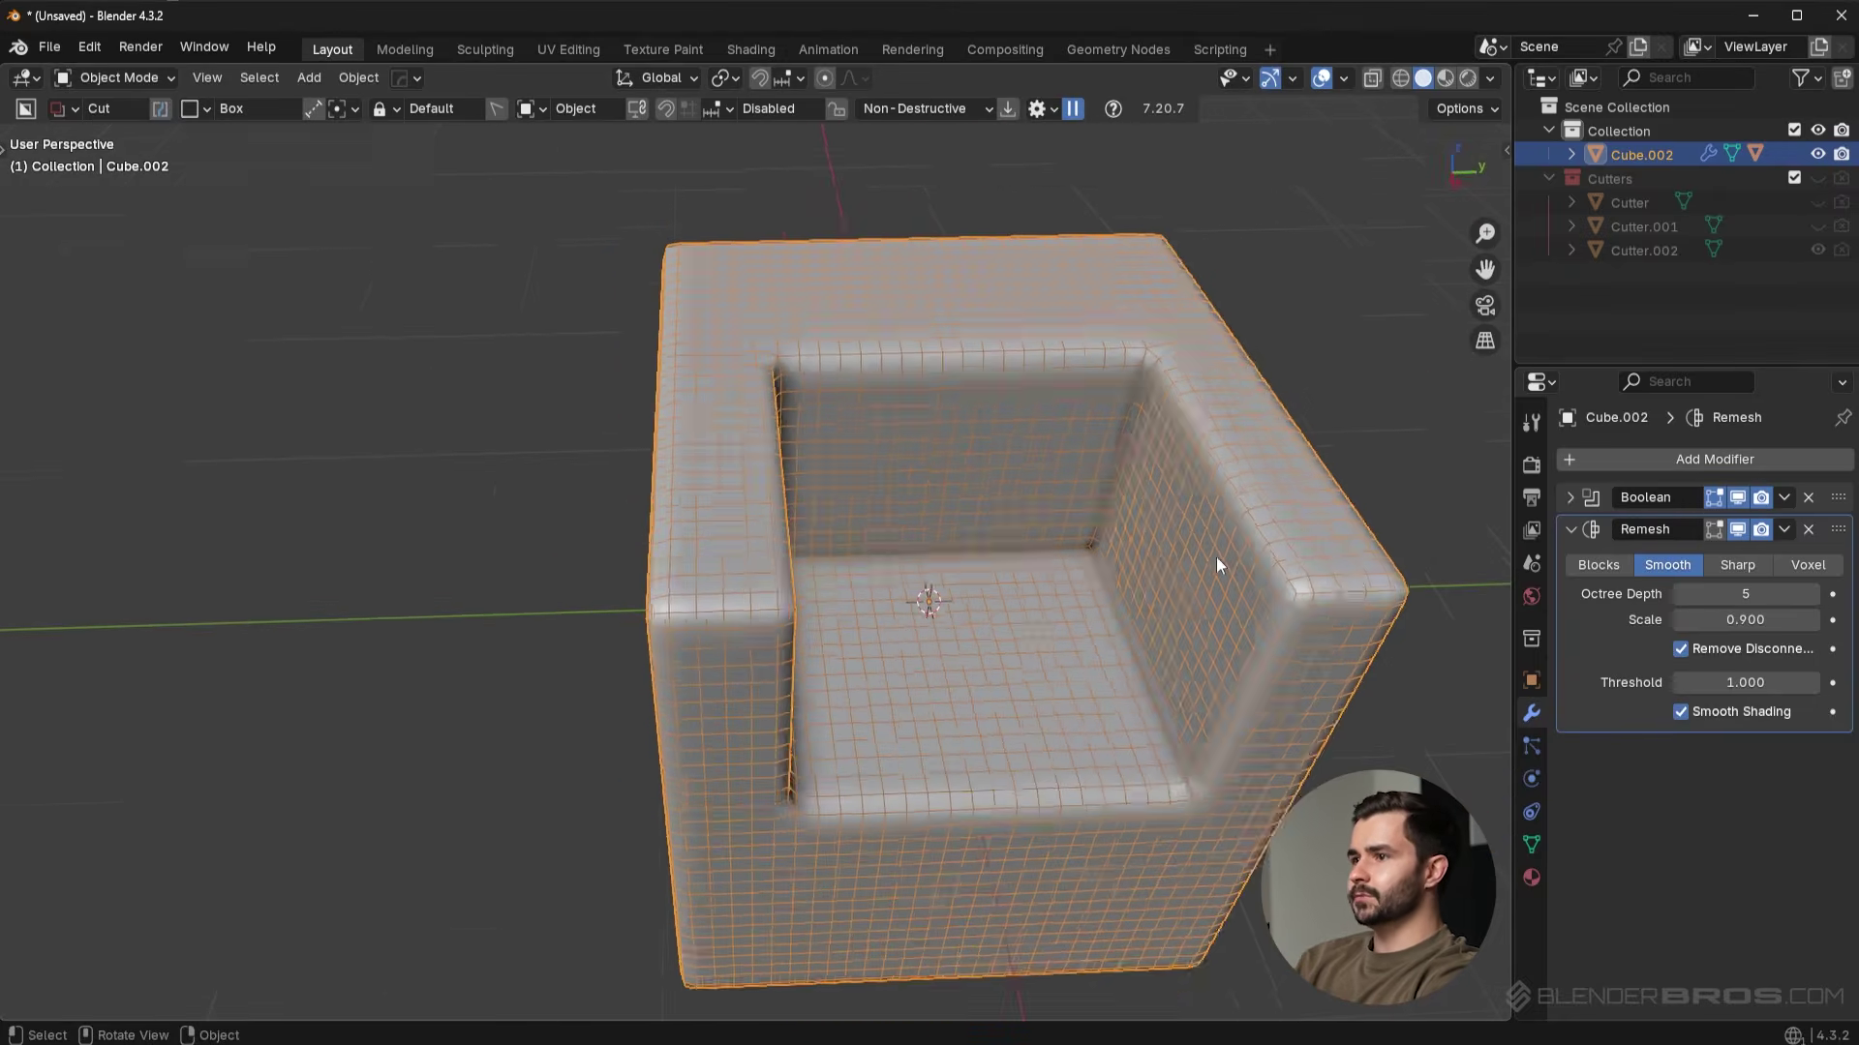
# Reveal and select the box cutter of the remeshed cube's notch and try moving it.
pyautogui.press('q')
pyautogui.click(1159, 601)
pyautogui.press('g')
pyautogui.rightClick(1133, 532)
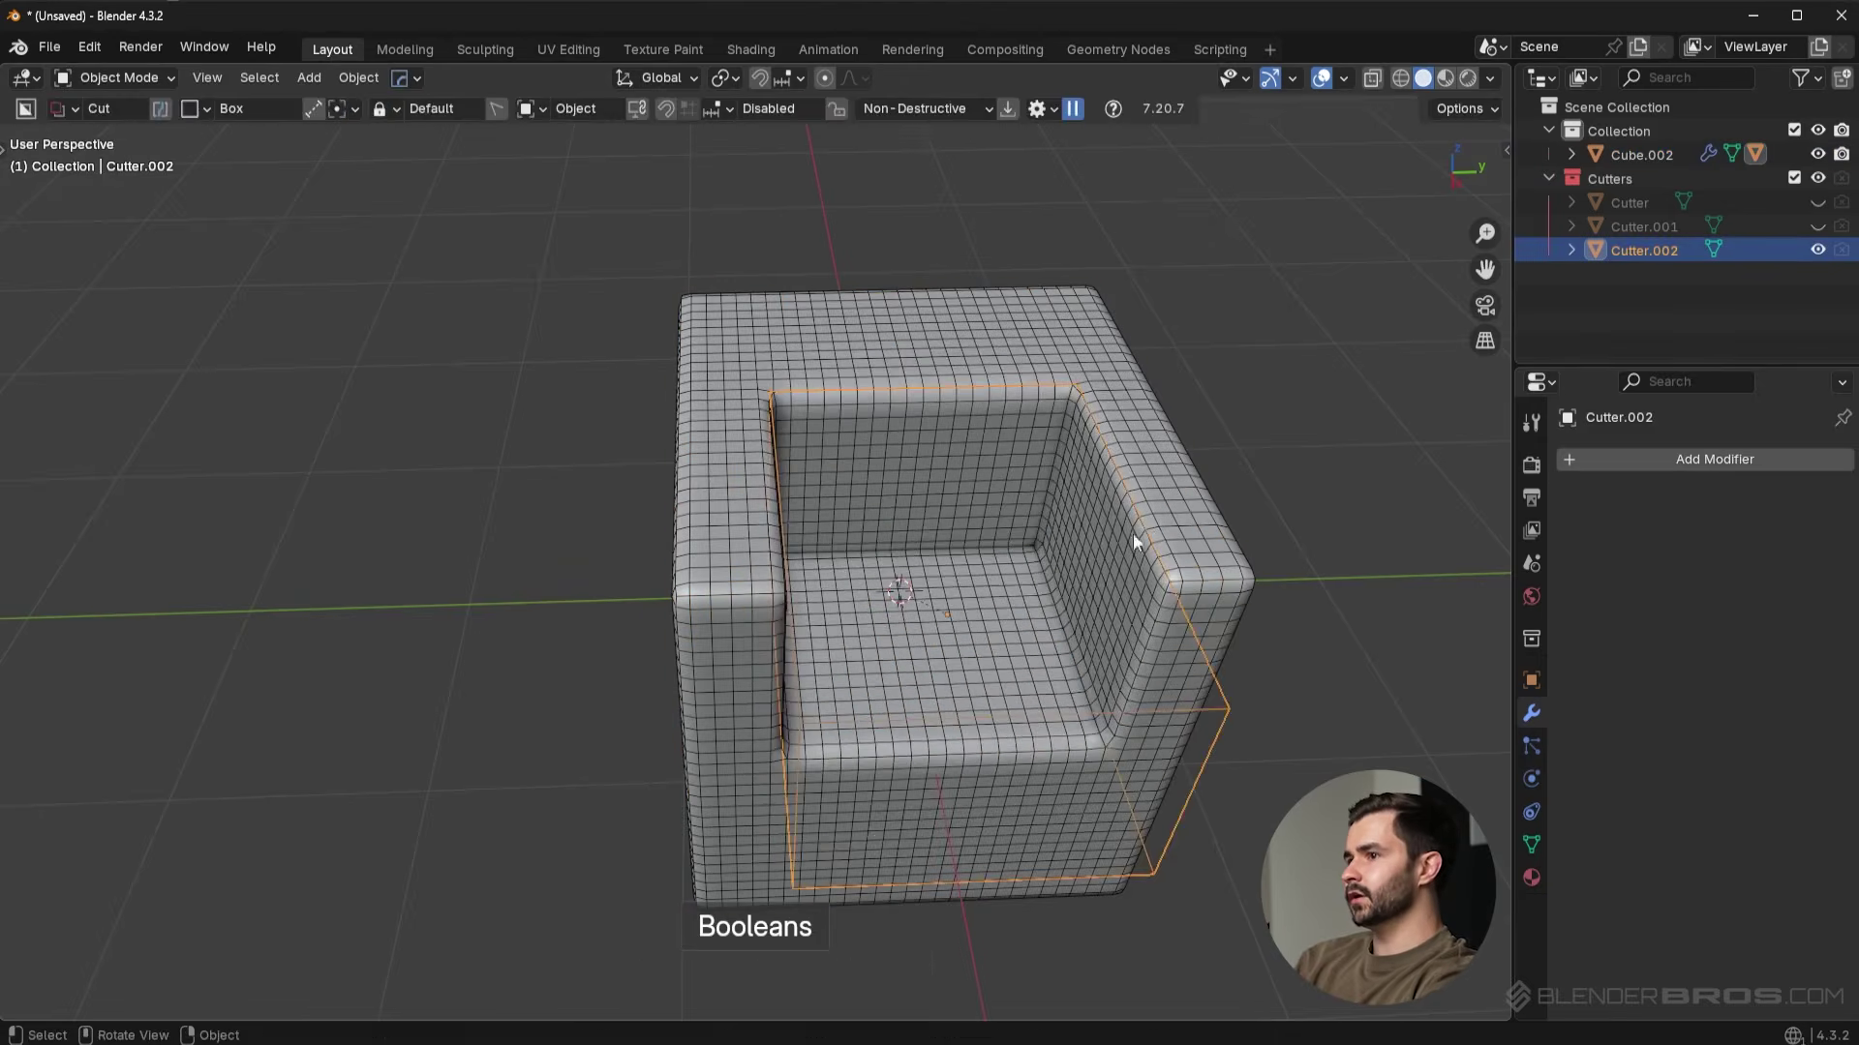
# Select the remeshed cube and set its Remesh modifier's octree depth to 4.
pyautogui.click(1144, 608)
pyautogui.moveTo(1144, 608); pyautogui.dragTo(1216, 583, button='middle')
pyautogui.scroll(2, 1225, 582)
pyautogui.scroll(-2, 1248, 577)
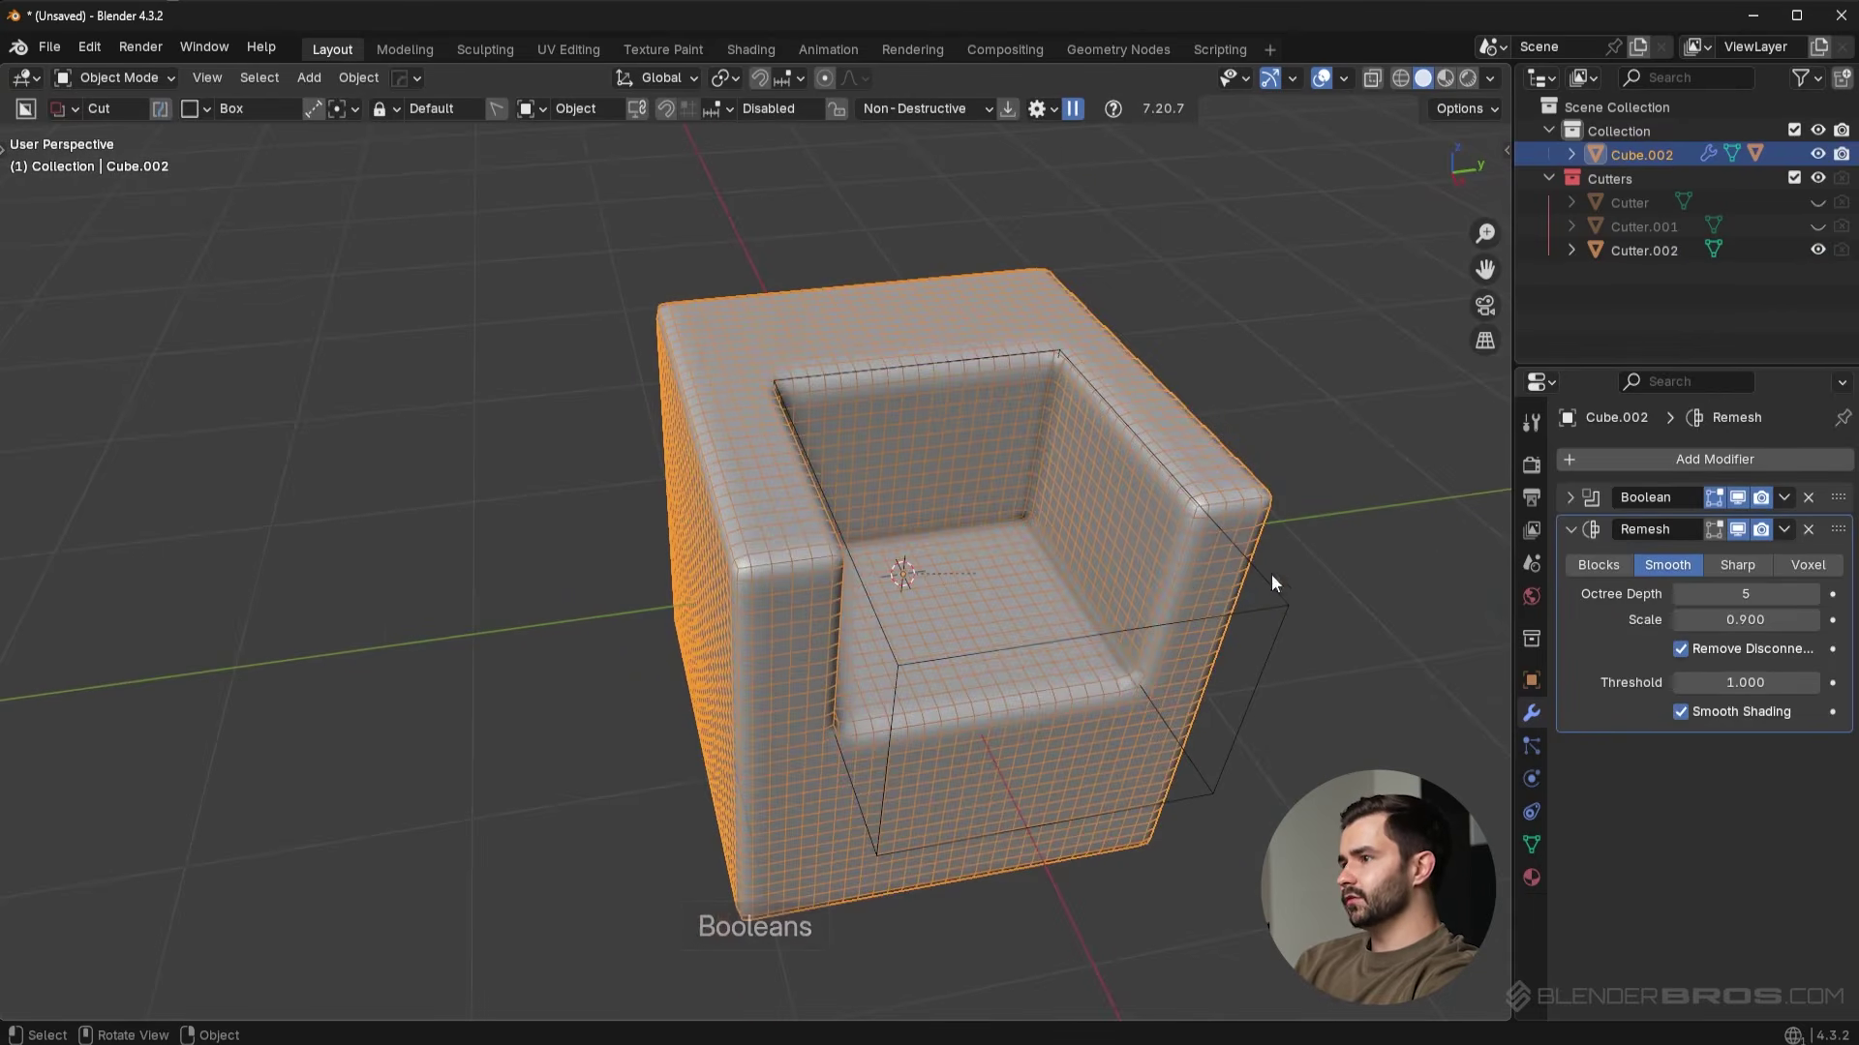
pyautogui.moveTo(1681, 597); pyautogui.dragTo(1487, 607)
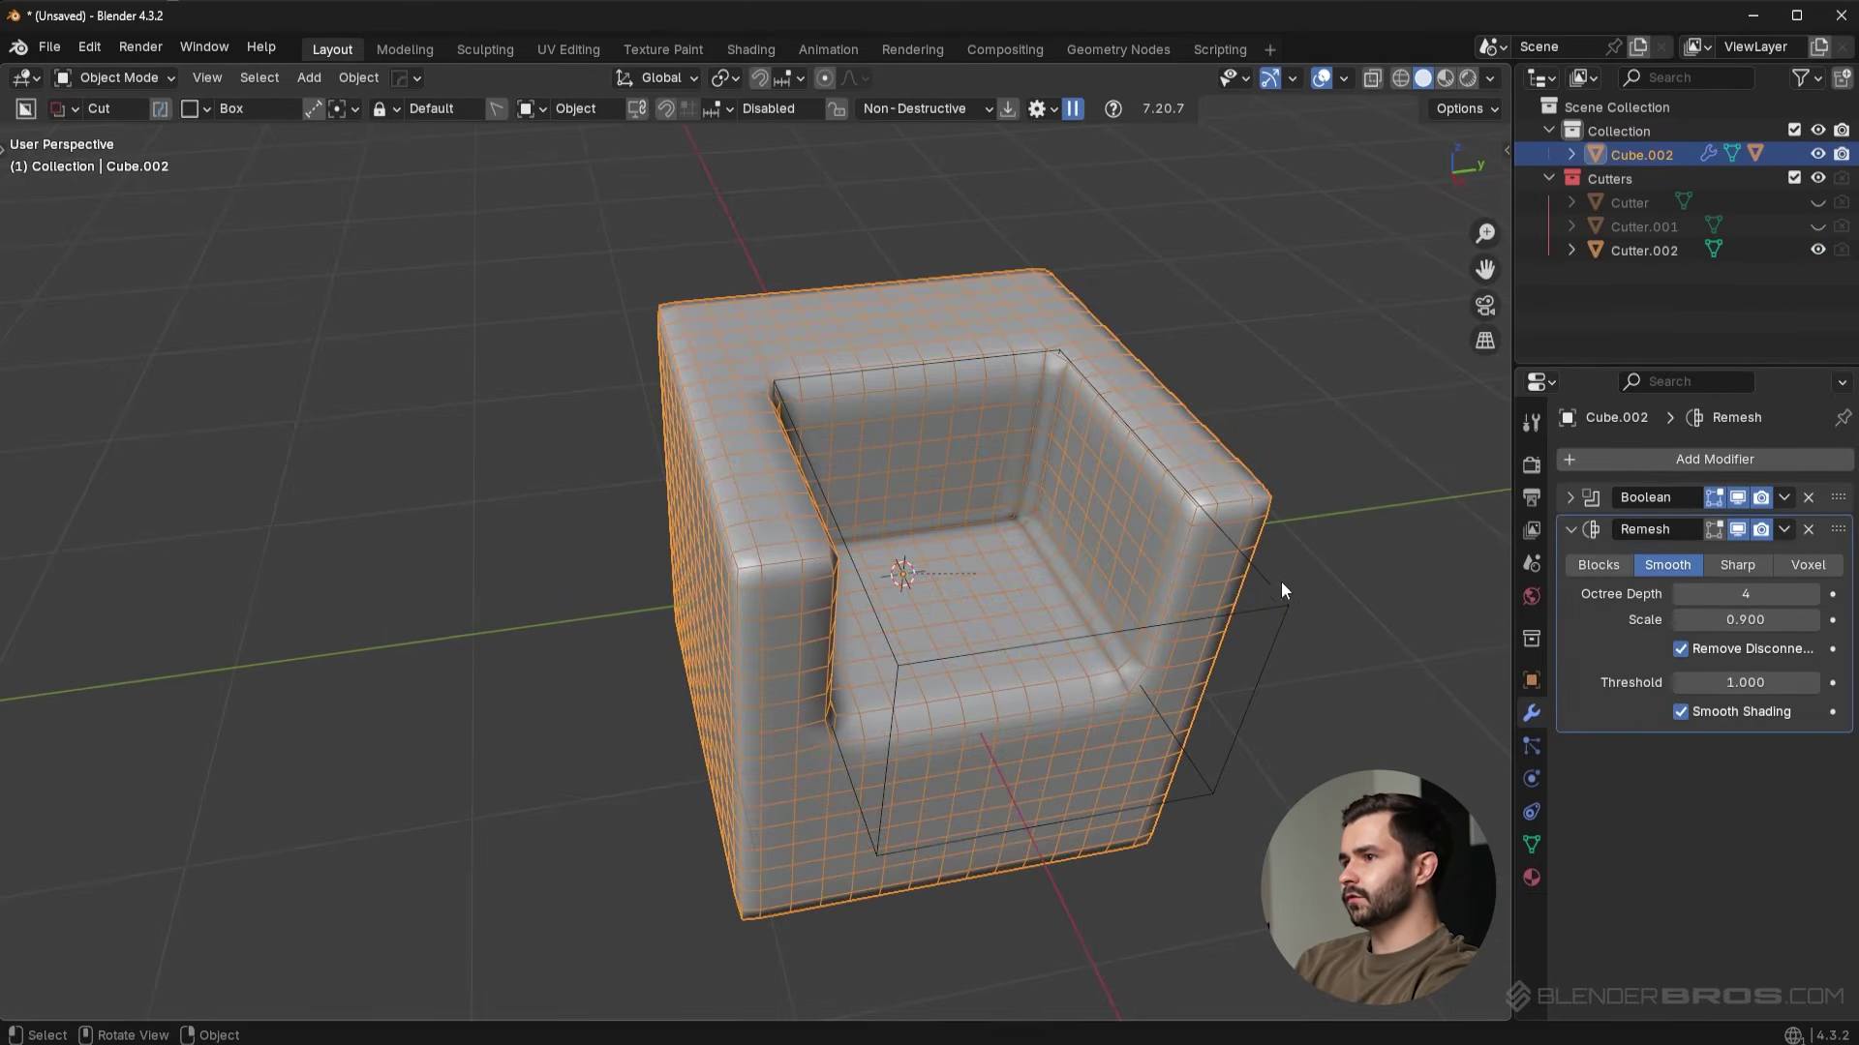
# Add a Catmull-Clark Subdivision modifier with viewport level 1 after the cube's Remesh modifier.
pyautogui.hotkey('ctrl', '1')
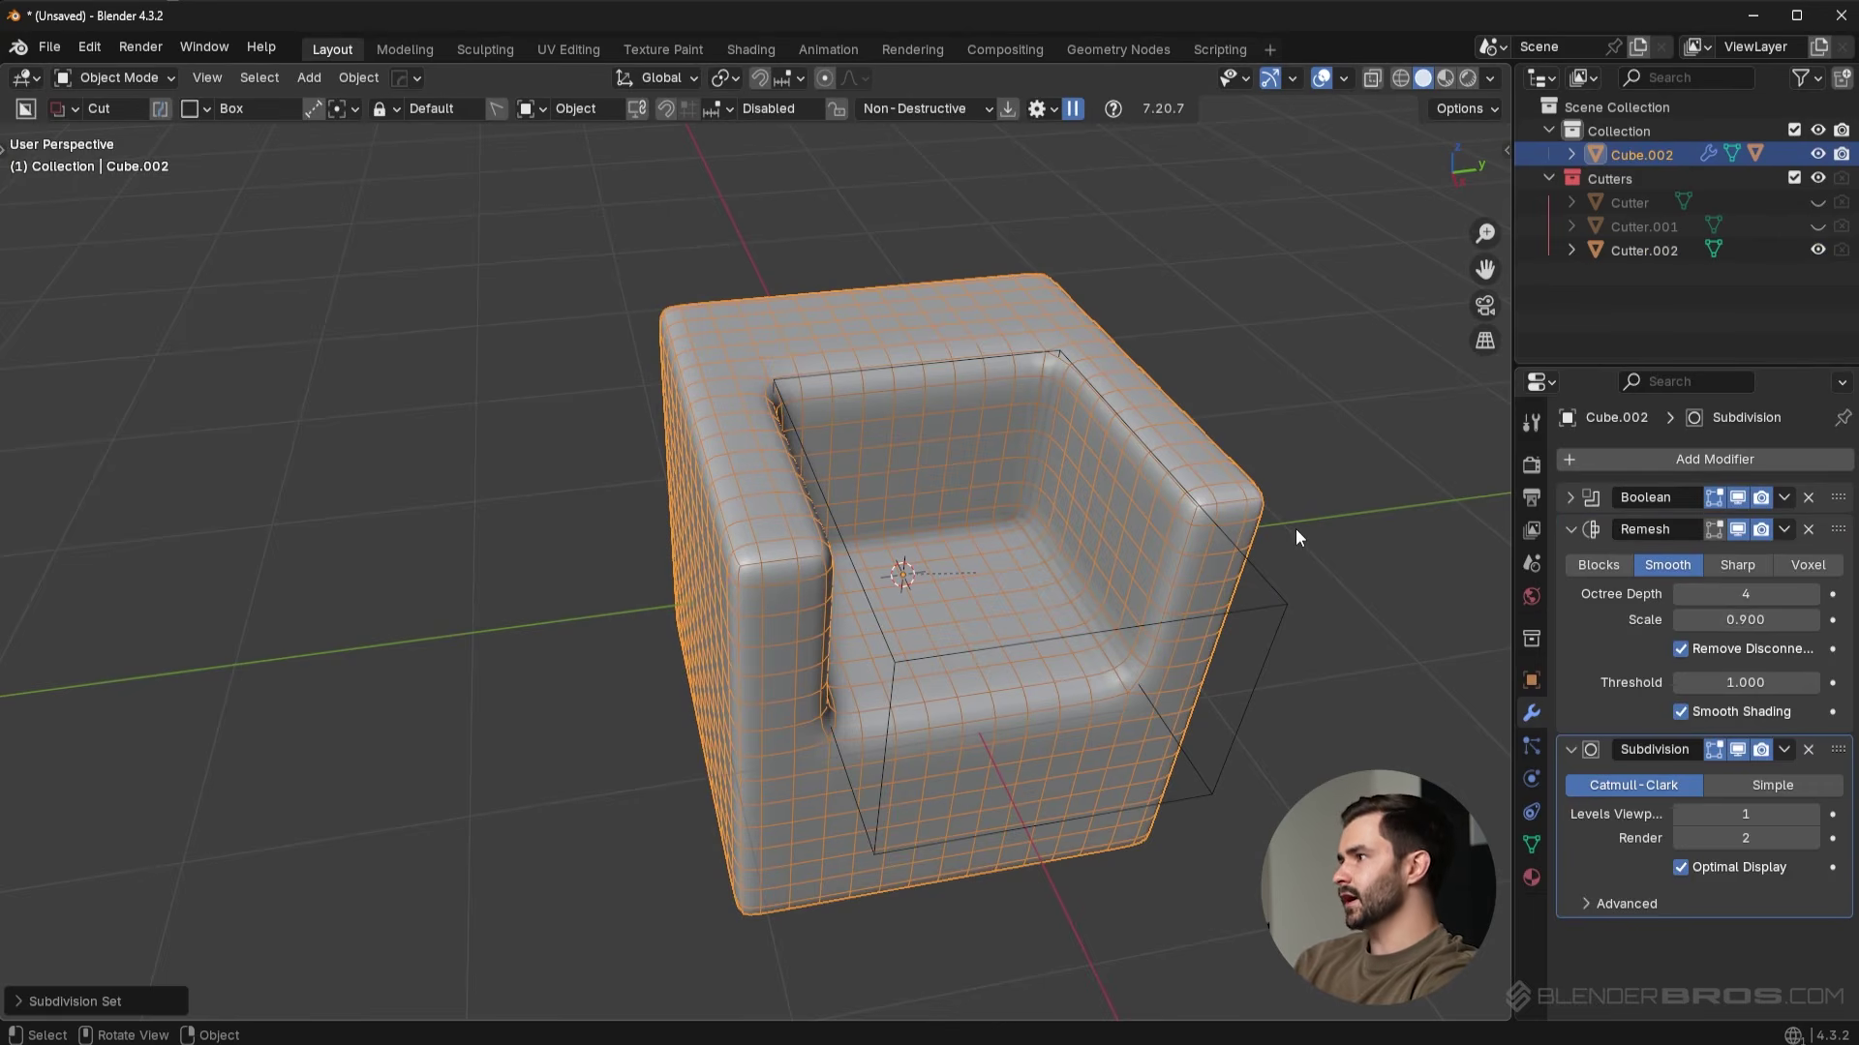
pyautogui.click(1682, 867)
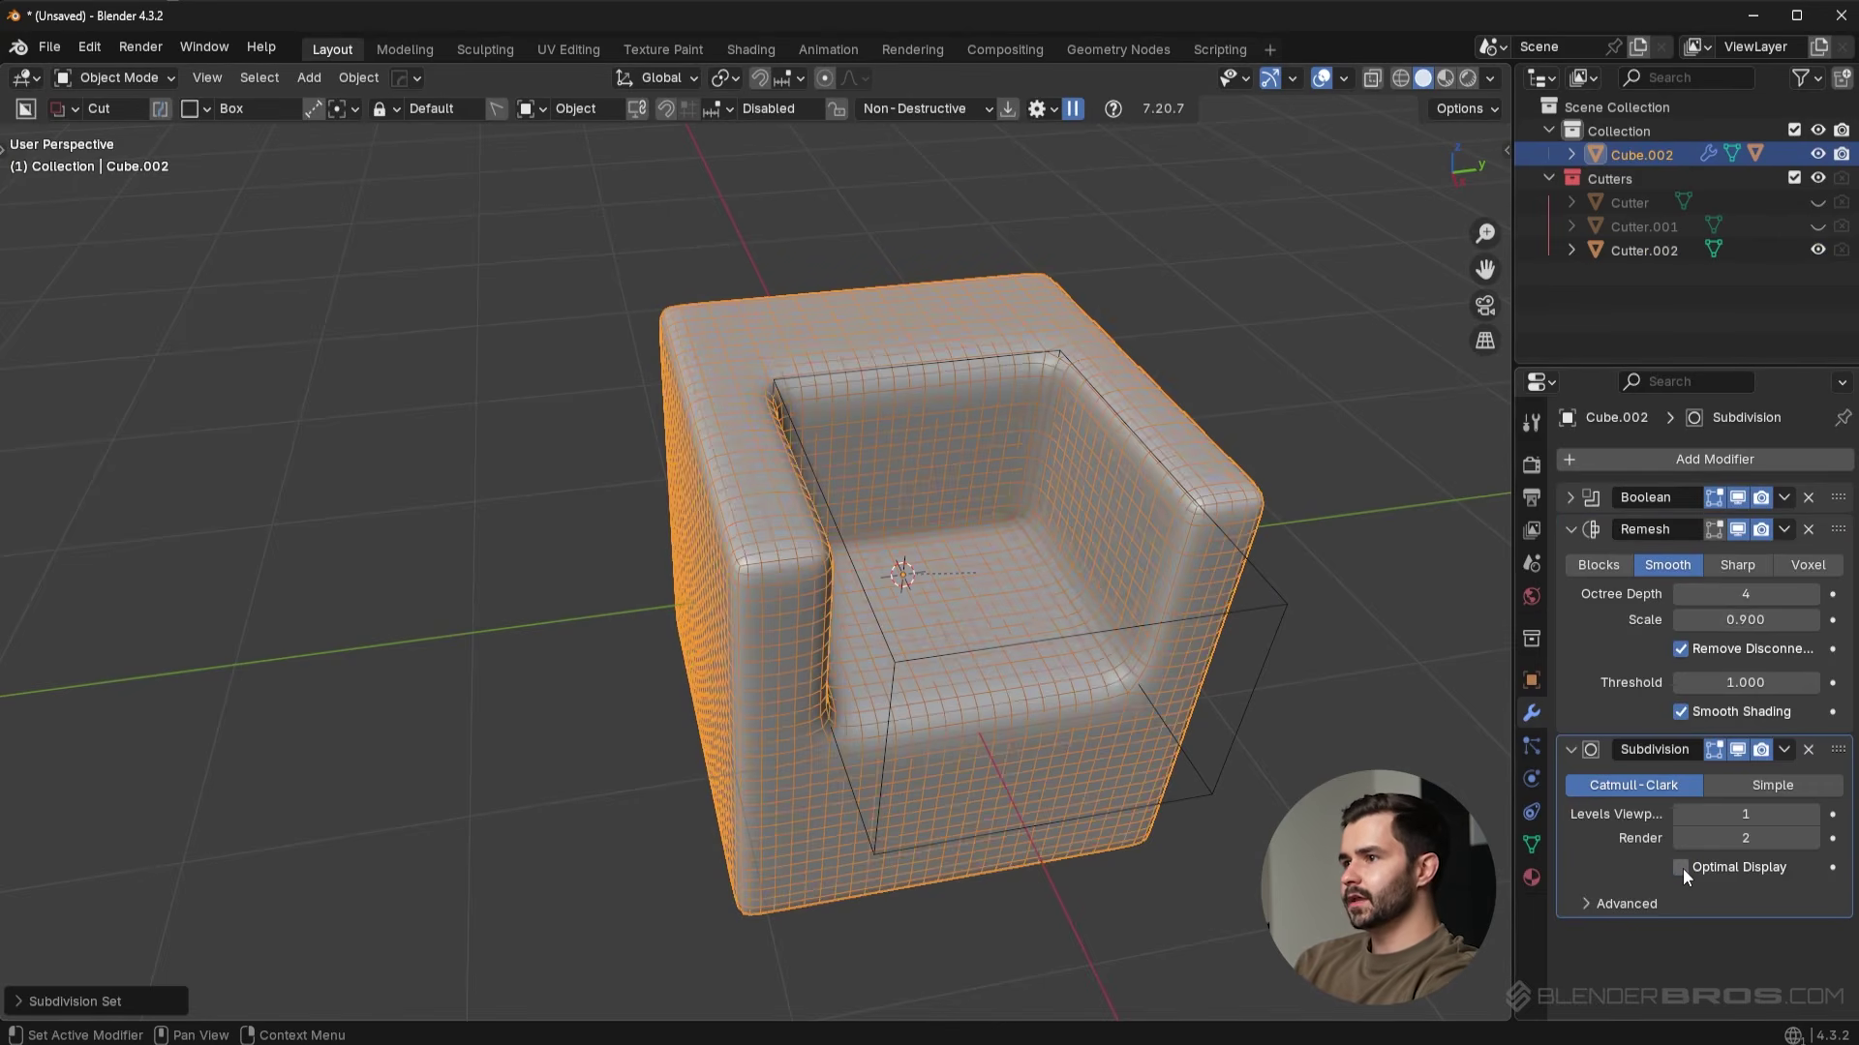
pyautogui.click(1681, 867)
# Raise the box cutter to make the notch shallower, scale it down slightly and reposition it in the cube.
pyautogui.click(1278, 586)
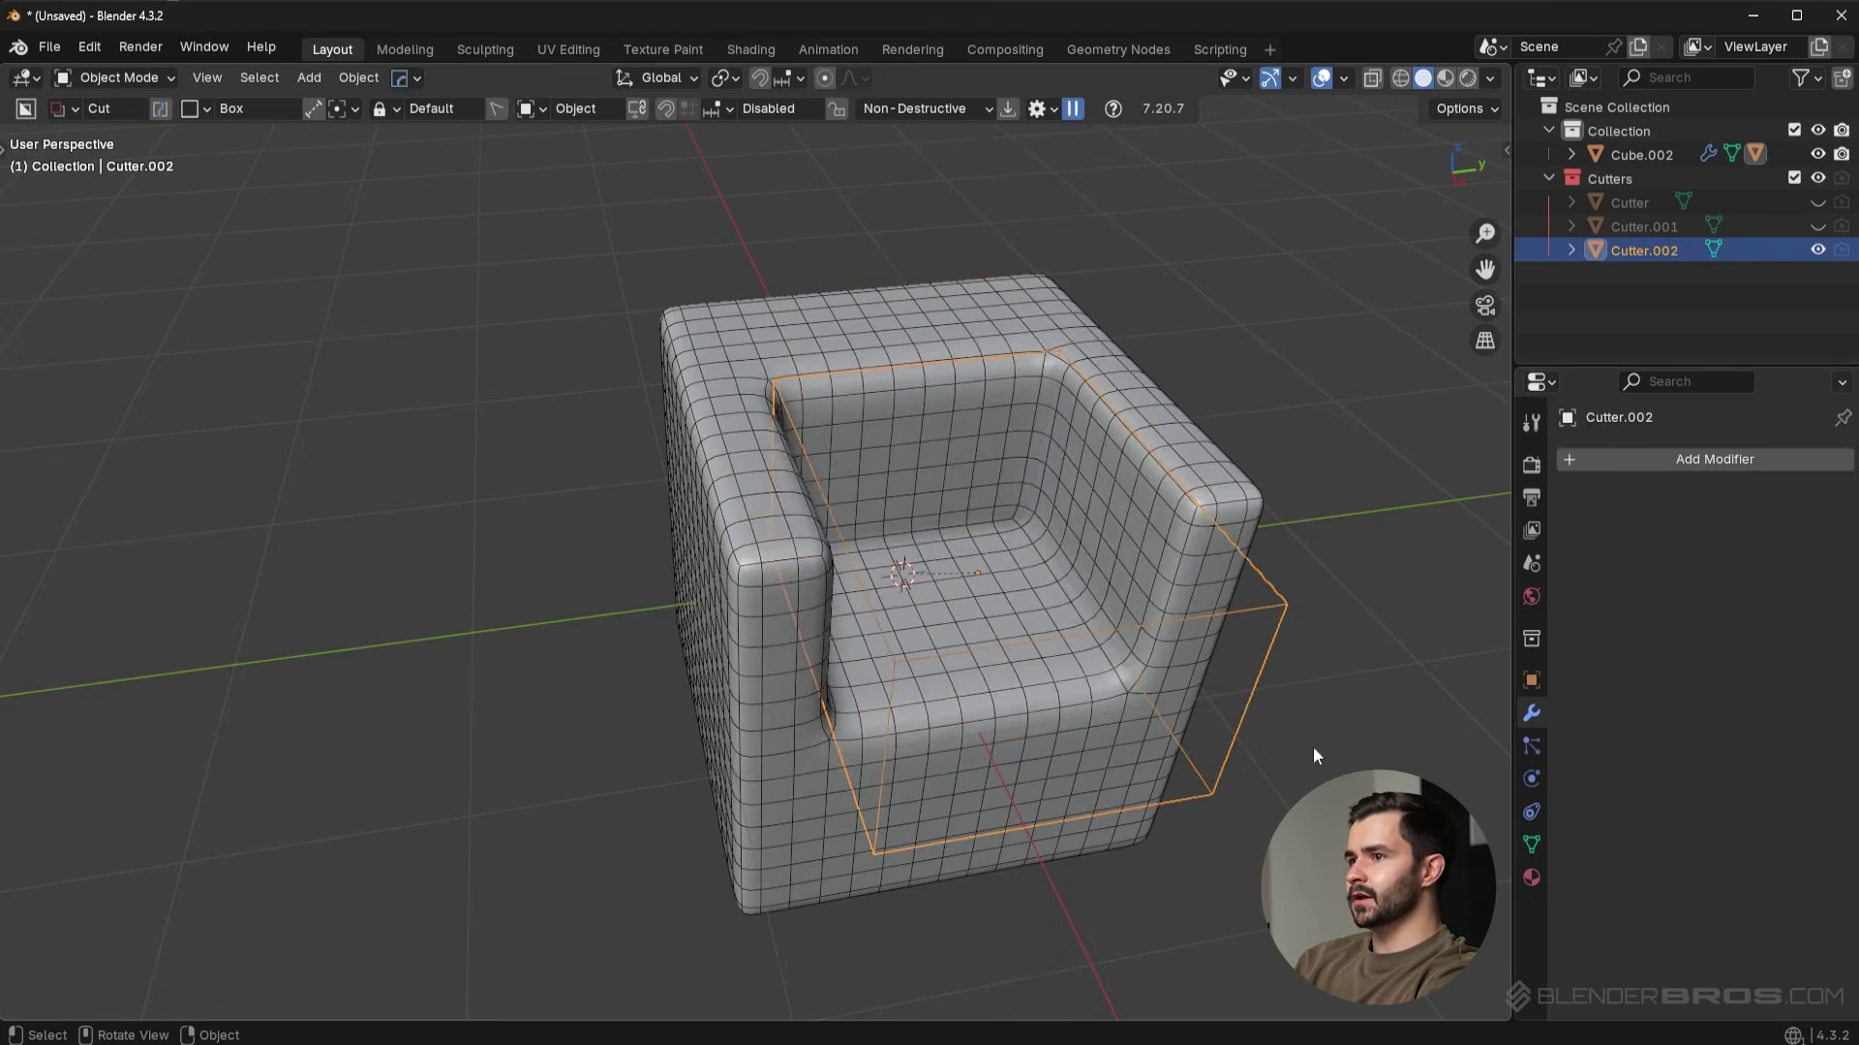
pyautogui.press('g')
pyautogui.click(1309, 639)
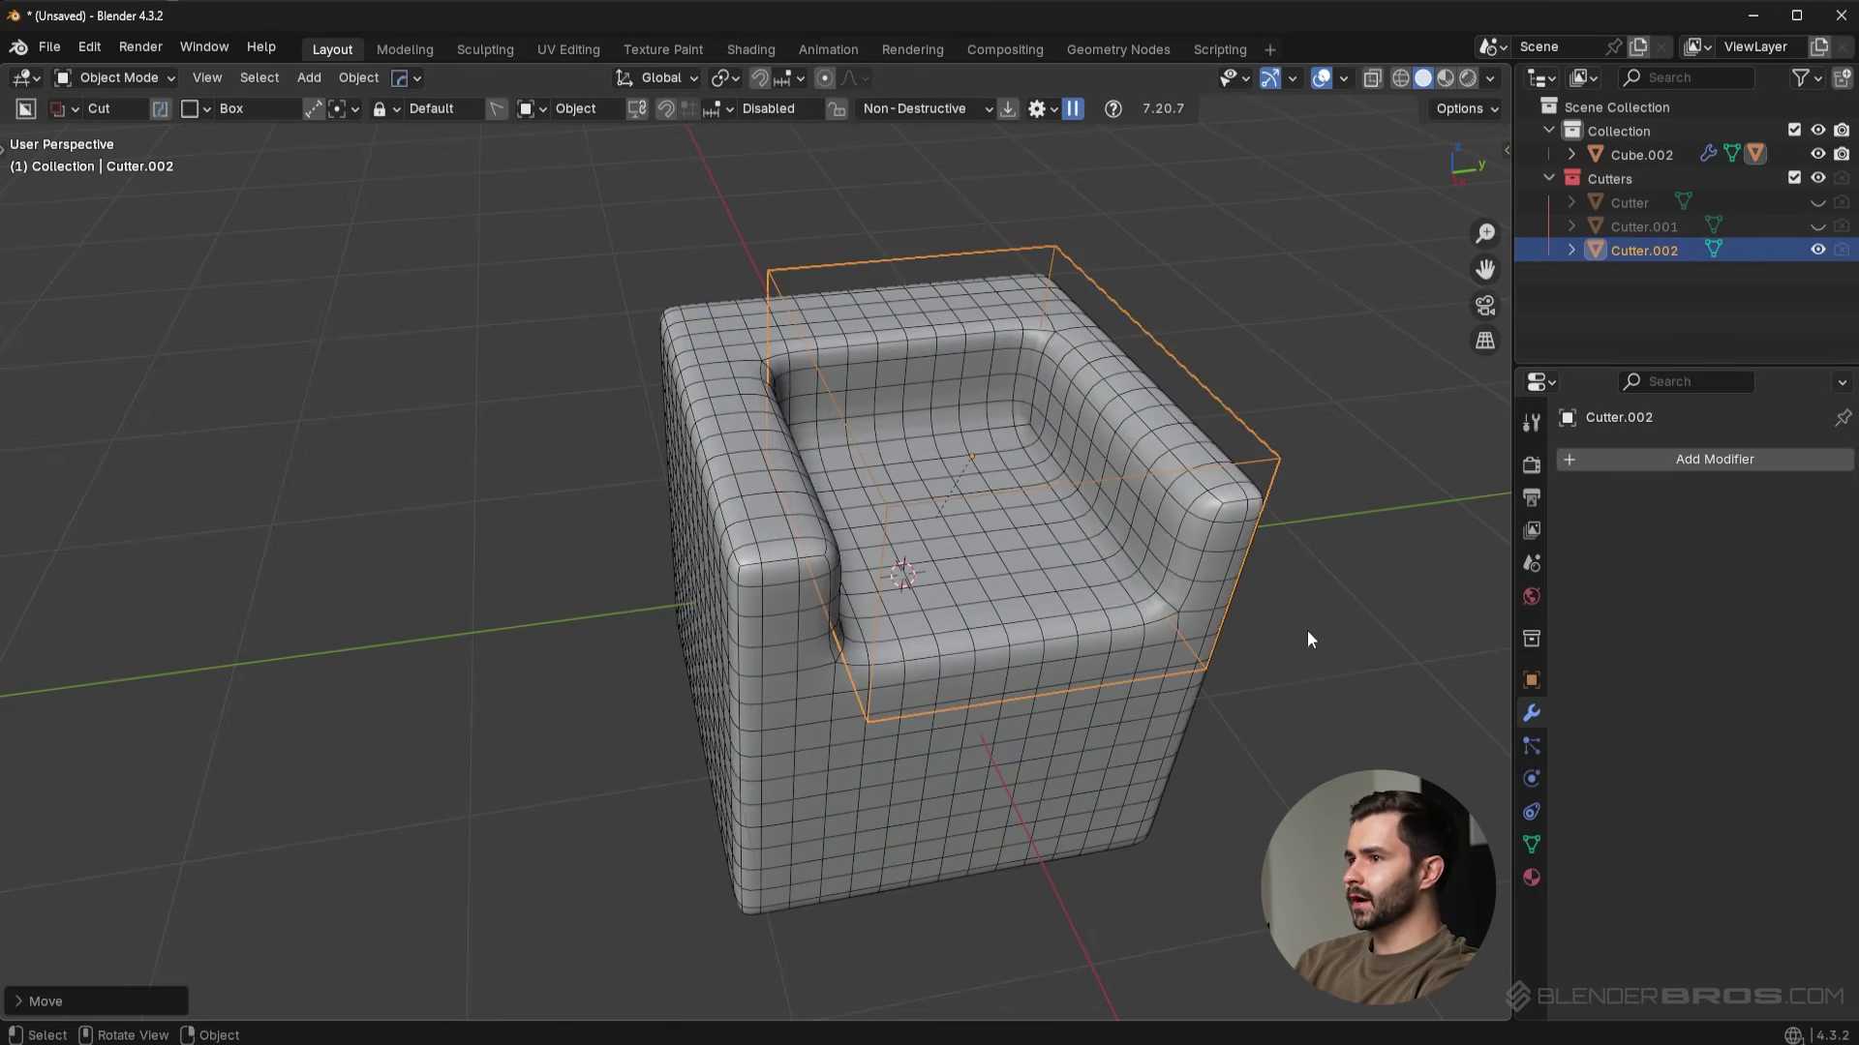
pyautogui.press('g')
pyautogui.click(1332, 590)
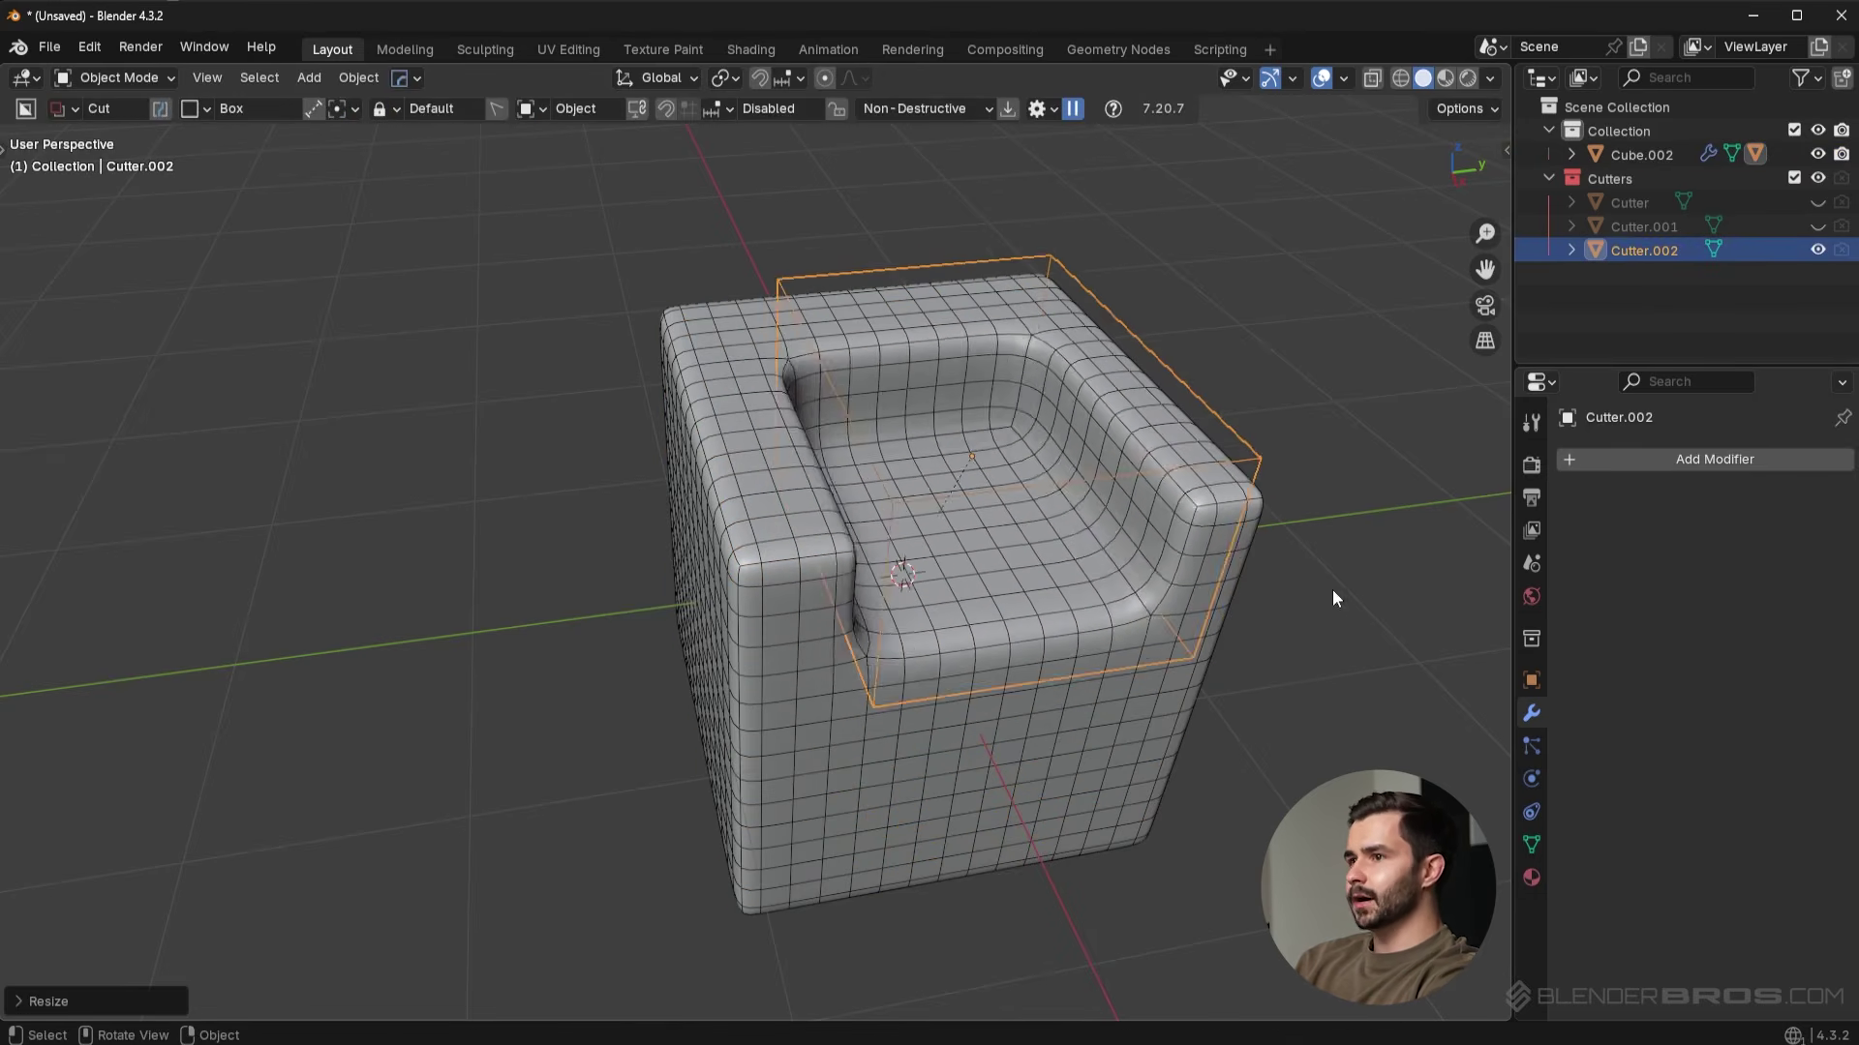
pyautogui.press('g')
pyautogui.click(1253, 583)
# Turn off Optimal Display on the cube's Subdivision modifier and move the cutter out through the cube's side to form an open step.
pyautogui.click(1222, 585)
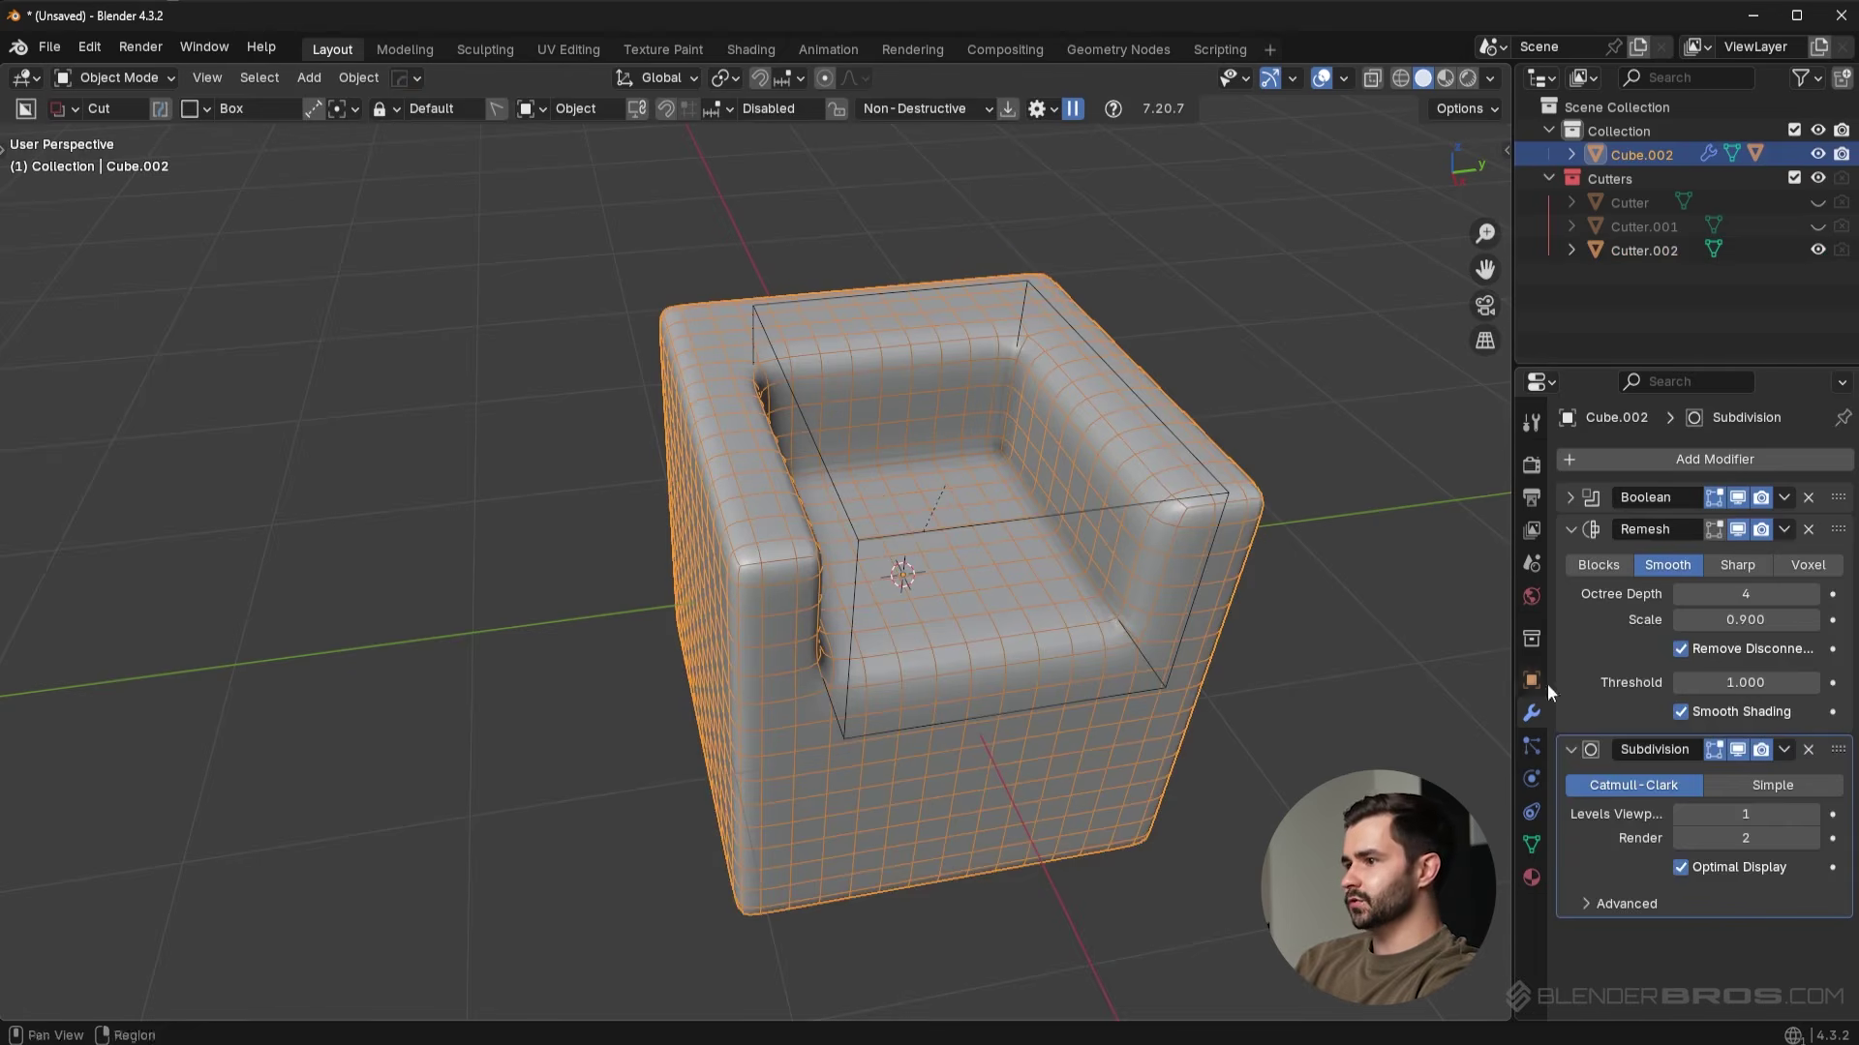
pyautogui.click(1683, 866)
pyautogui.click(1212, 470)
pyautogui.press('g')
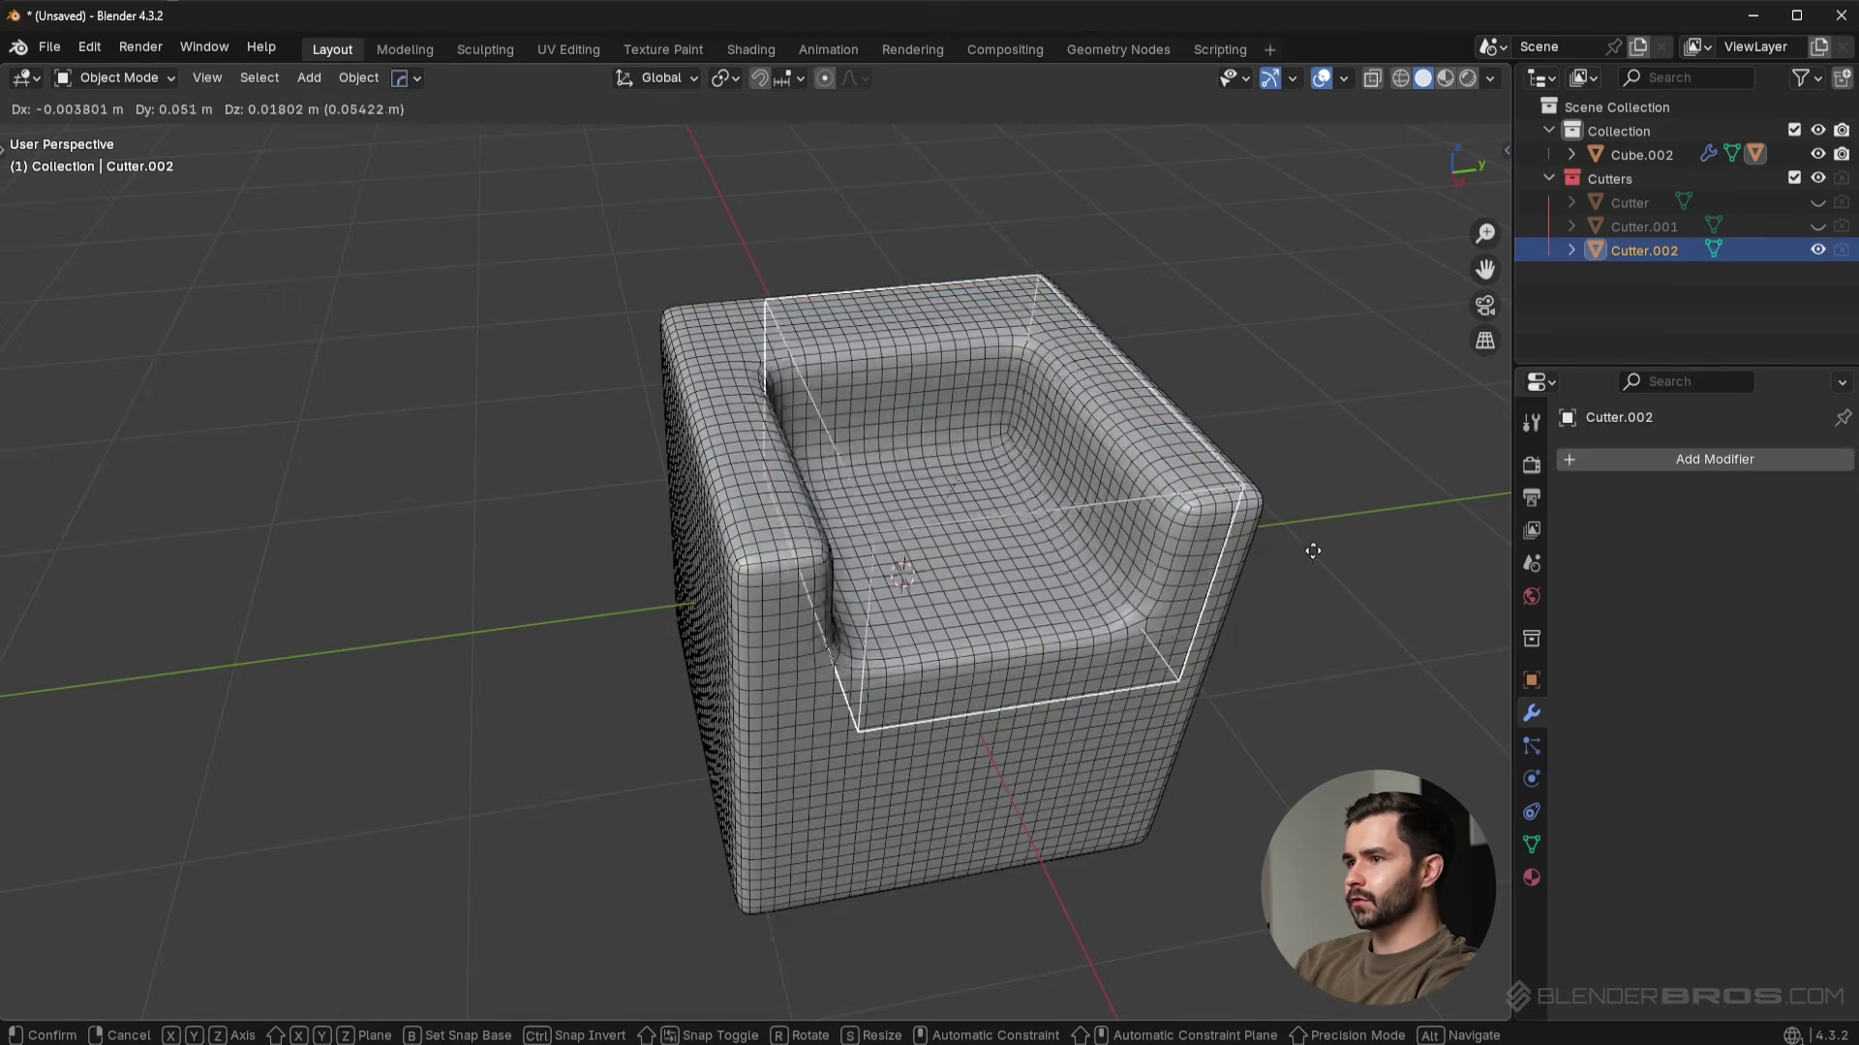
pyautogui.click(1124, 573)
pyautogui.moveTo(1143, 513); pyautogui.dragTo(1192, 471, button='middle')
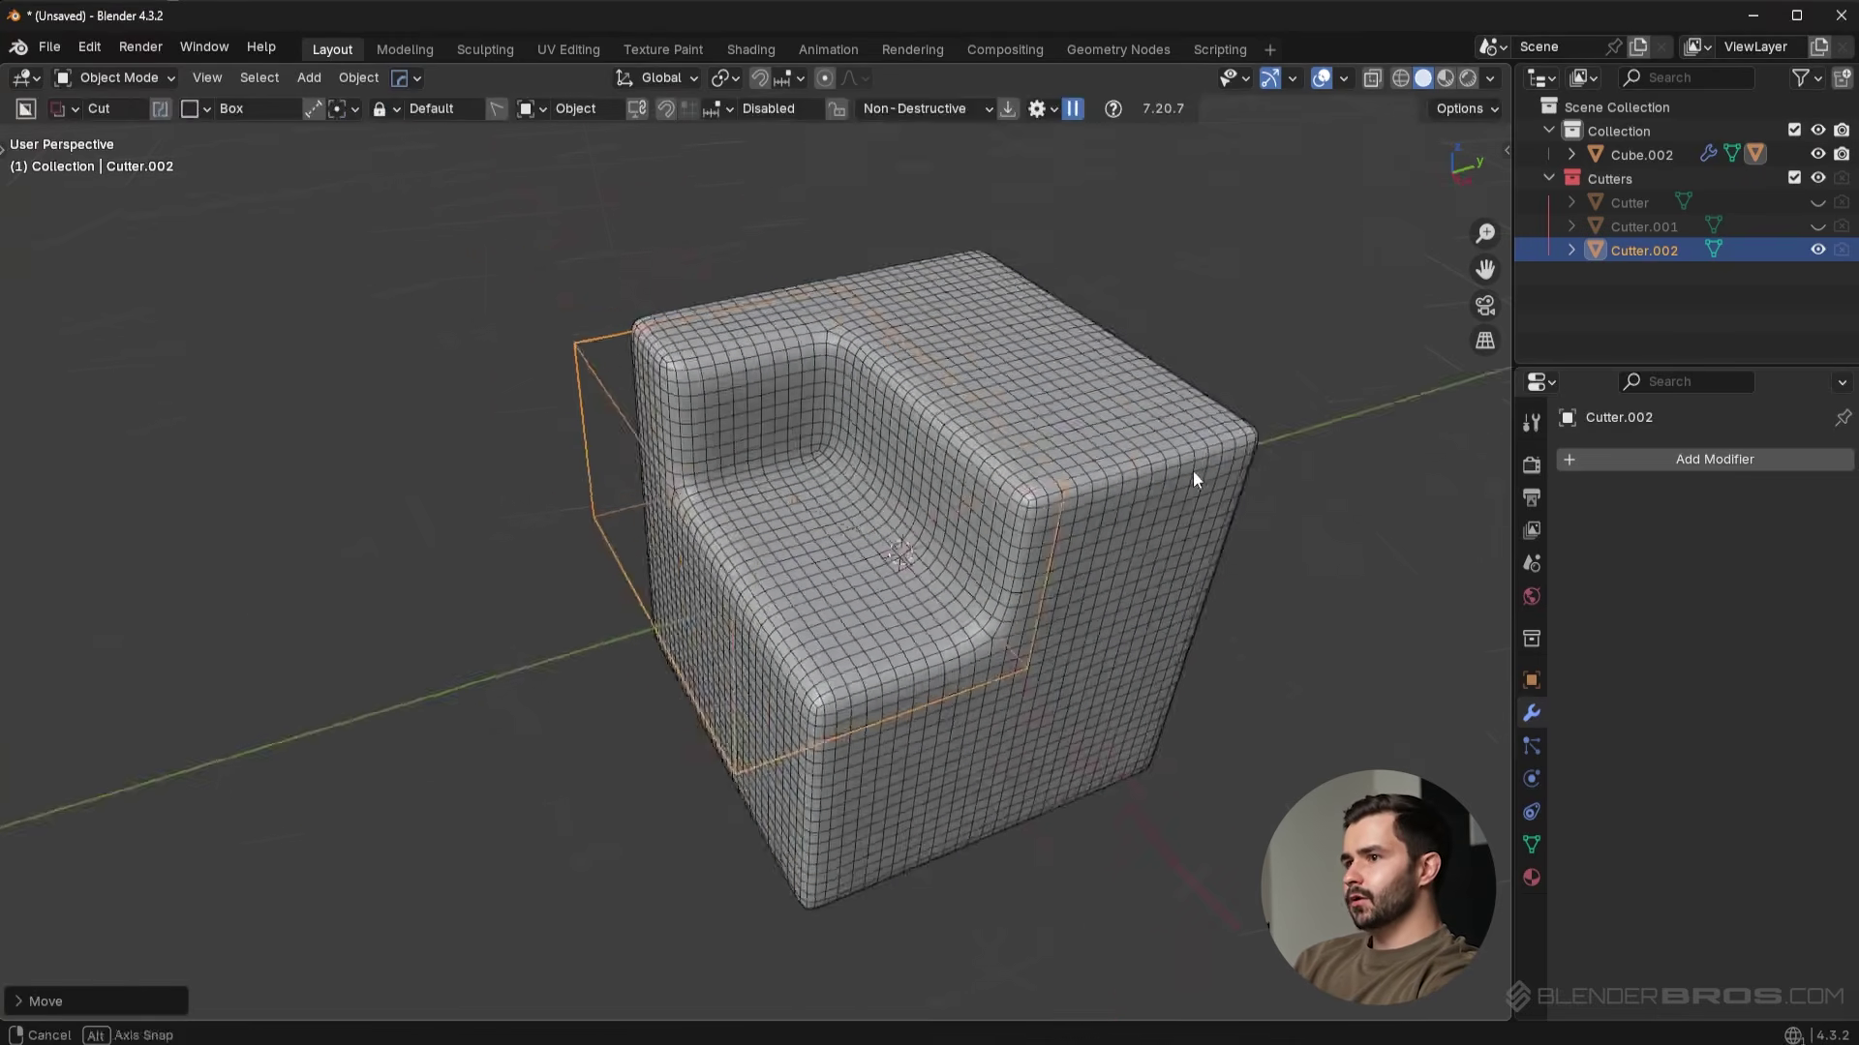
pyautogui.scroll(4, 1082, 433)
pyautogui.scroll(-4, 1082, 434)
pyautogui.moveTo(1055, 418); pyautogui.dragTo(1249, 406, button='middle')
# Try the Voxel, Sharp and Blocks modes of the cube's Remesh modifier and compare the resulting edges.
pyautogui.click(1165, 385)
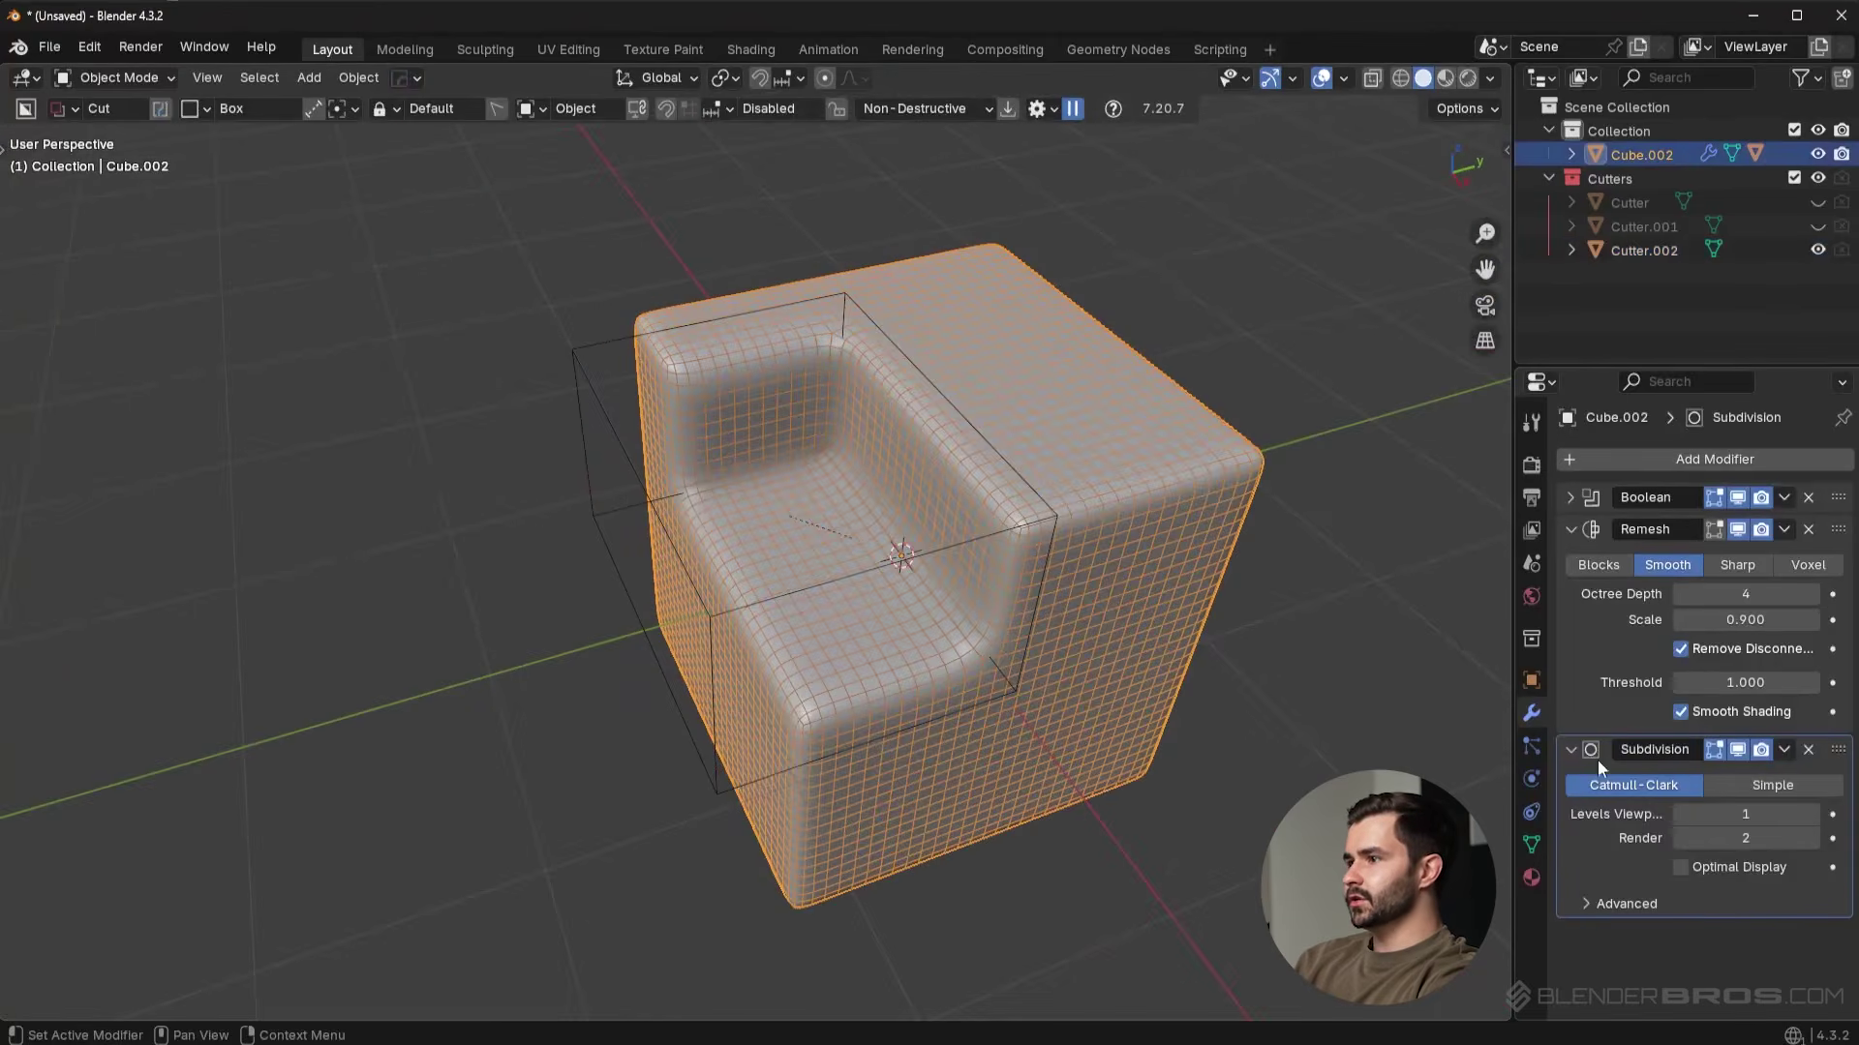
pyautogui.click(1803, 565)
pyautogui.moveTo(1026, 464); pyautogui.dragTo(863, 490, button='middle')
pyautogui.click(1736, 566)
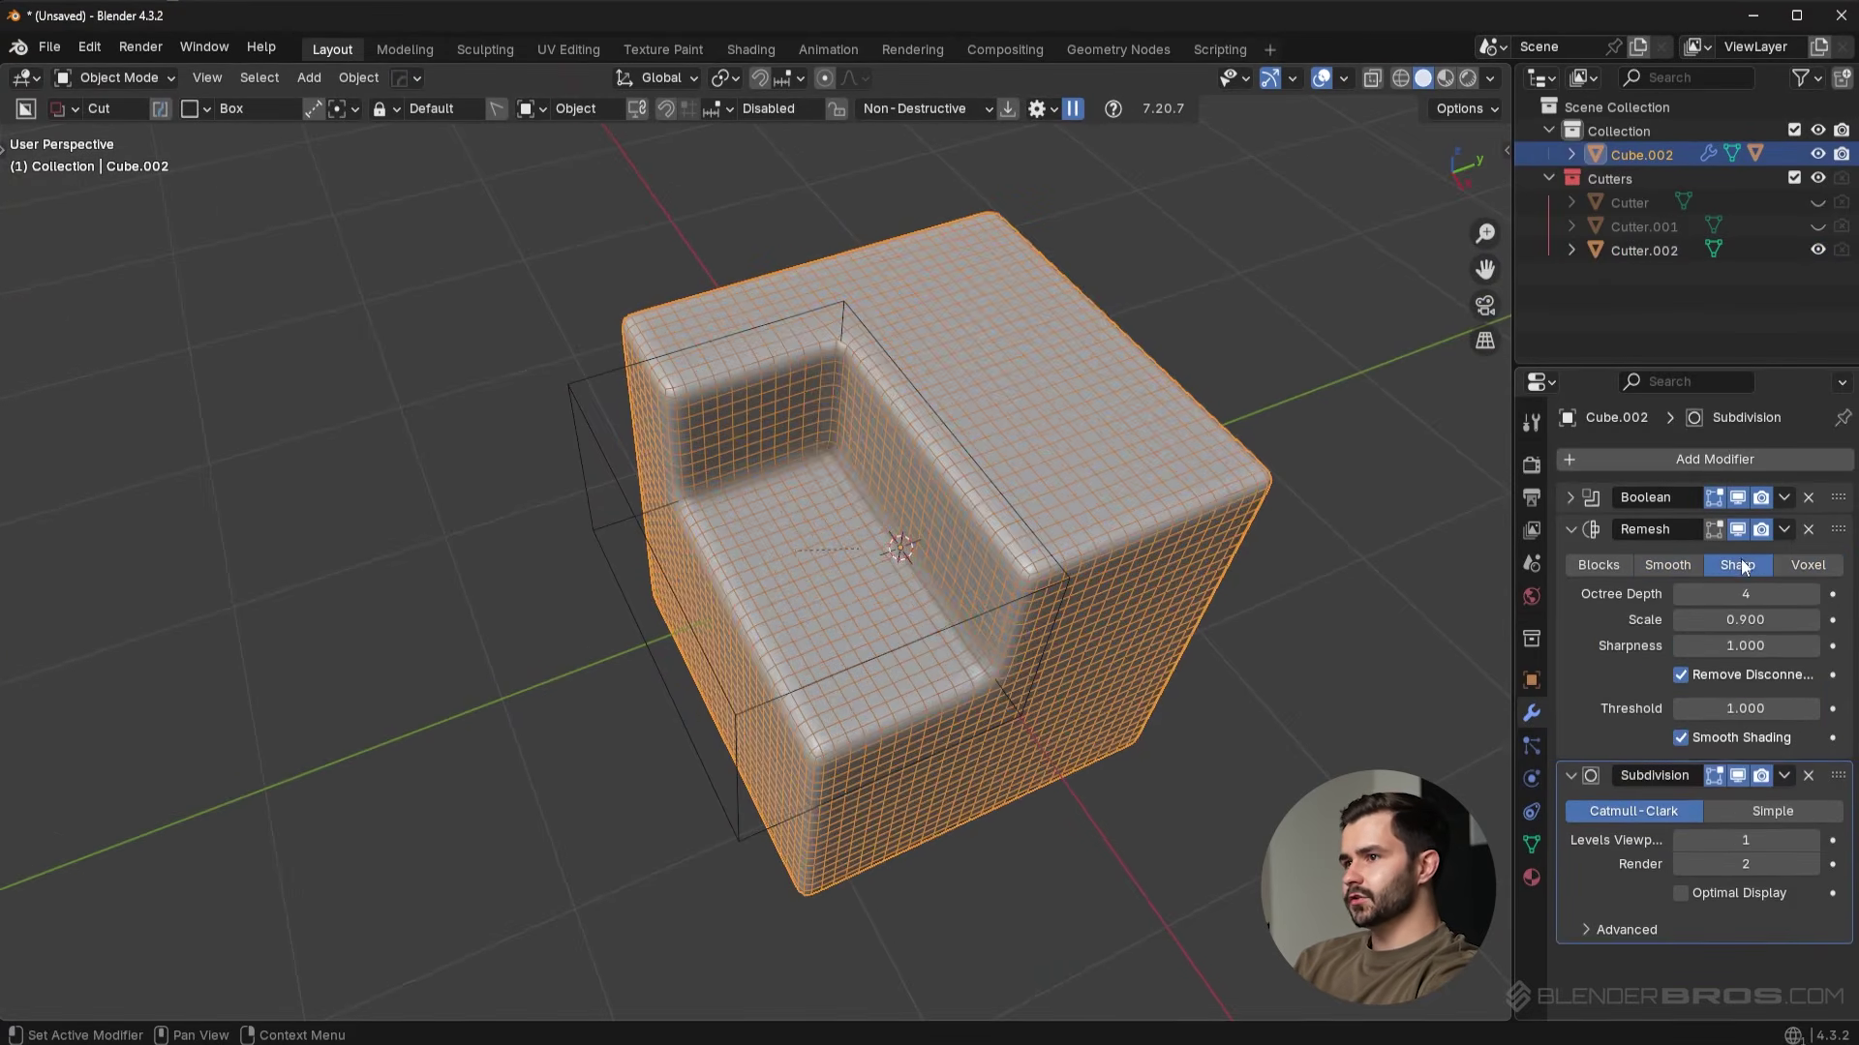
pyautogui.moveTo(1362, 569); pyautogui.dragTo(1094, 478, button='middle')
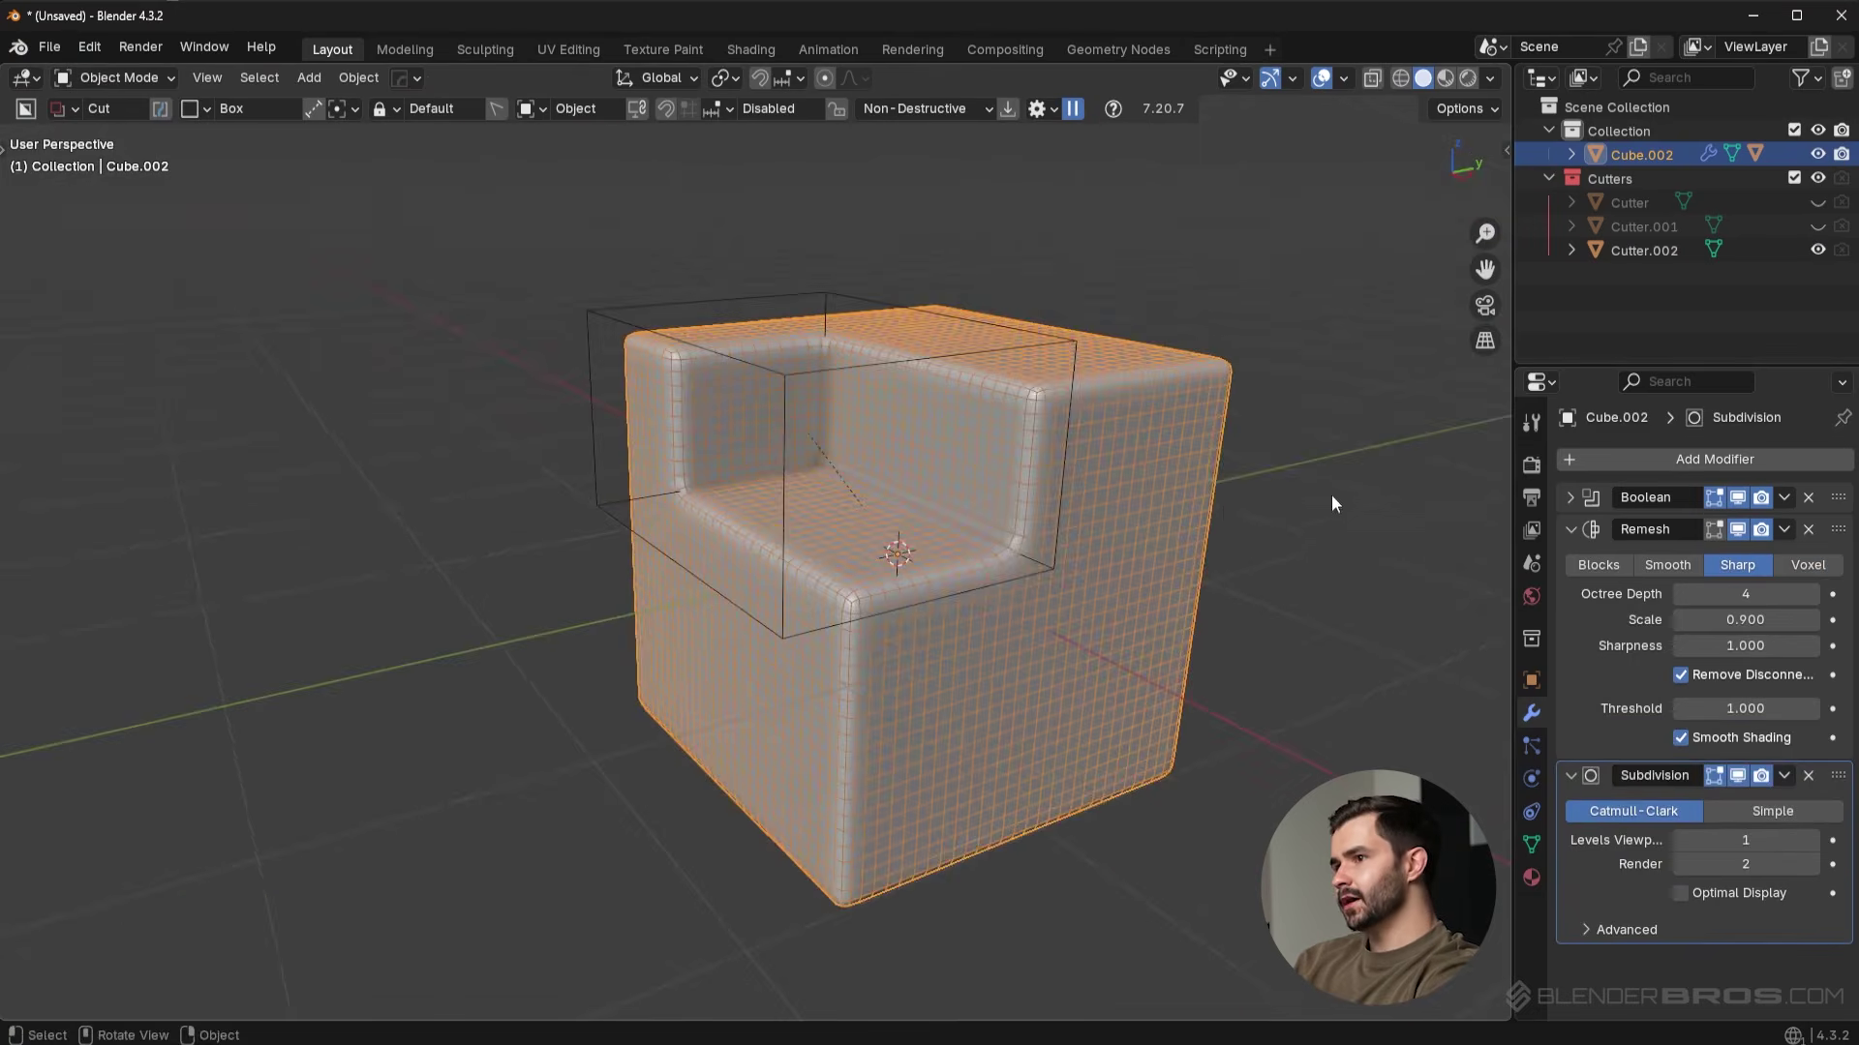
pyautogui.moveTo(1332, 497); pyautogui.dragTo(1615, 630, button='middle')
pyautogui.click(1598, 565)
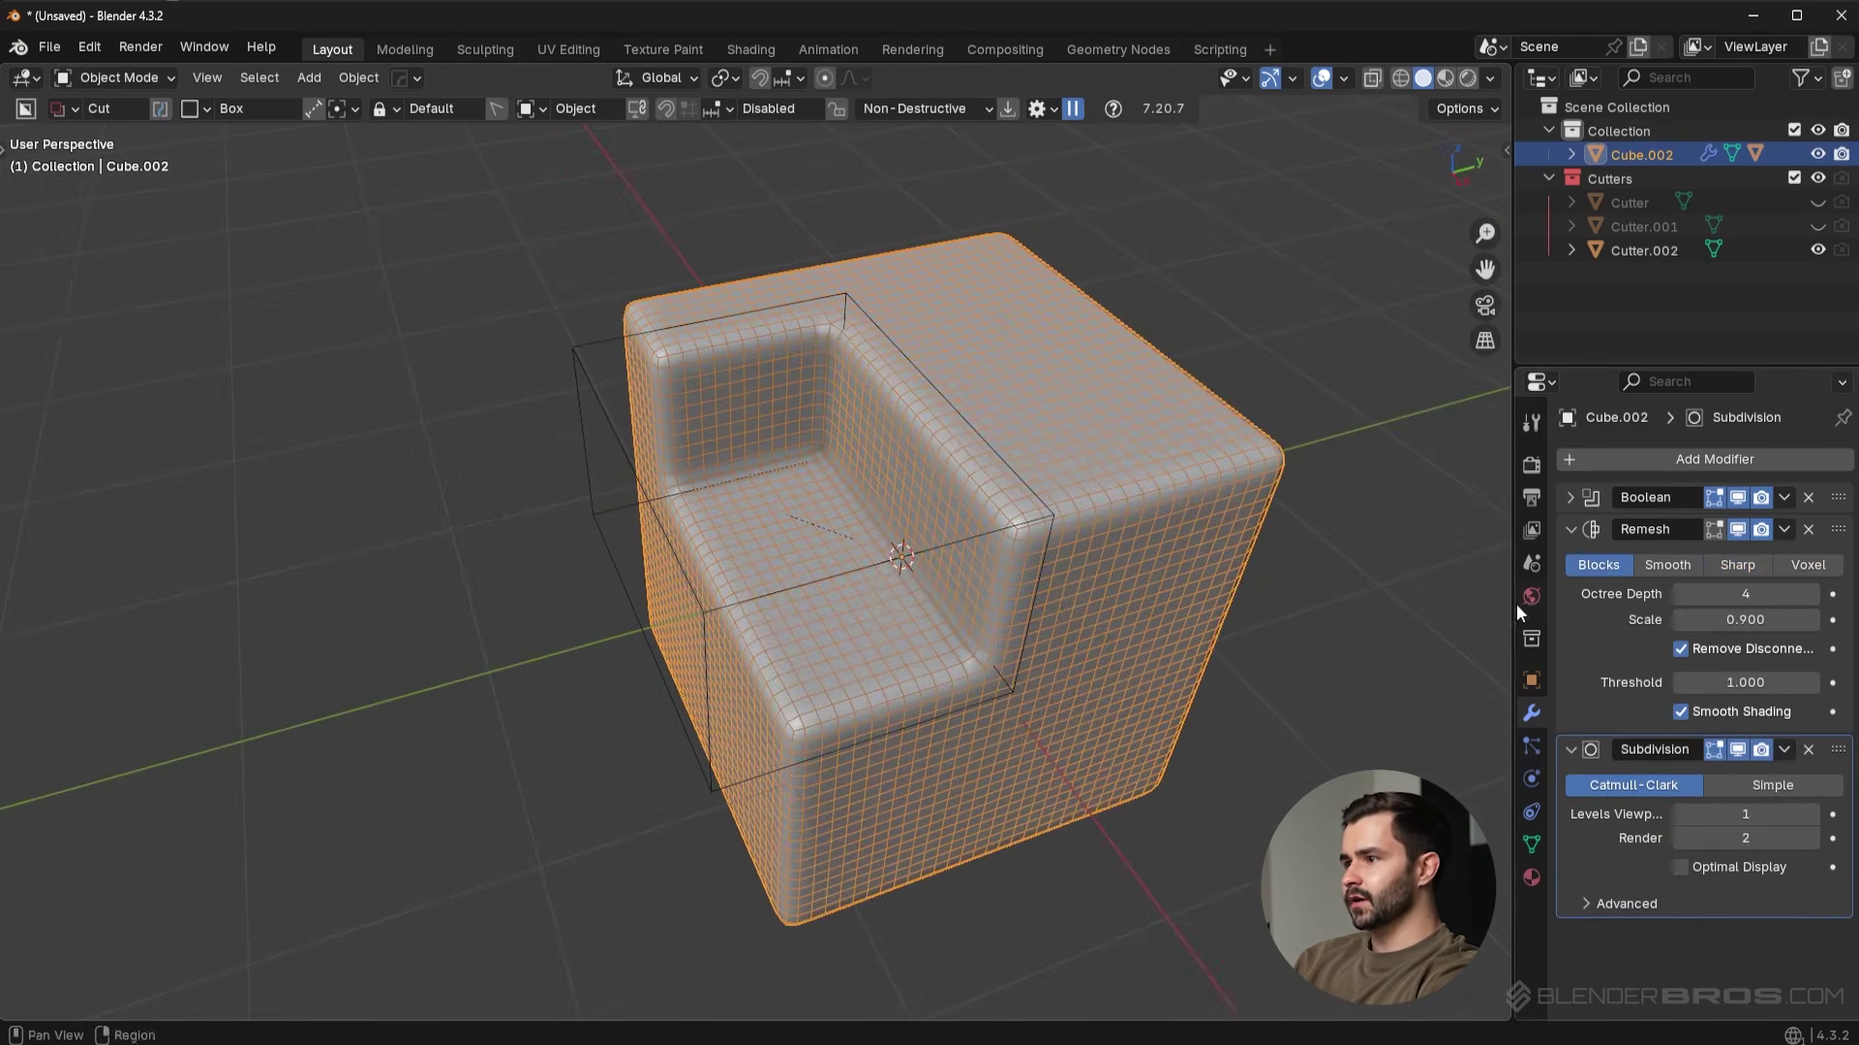
pyautogui.moveTo(1249, 581)
pyautogui.mouseDown(button='middle')
pyautogui.moveTo(1137, 545)
pyautogui.moveTo(1258, 600)
pyautogui.mouseUp(button='middle')
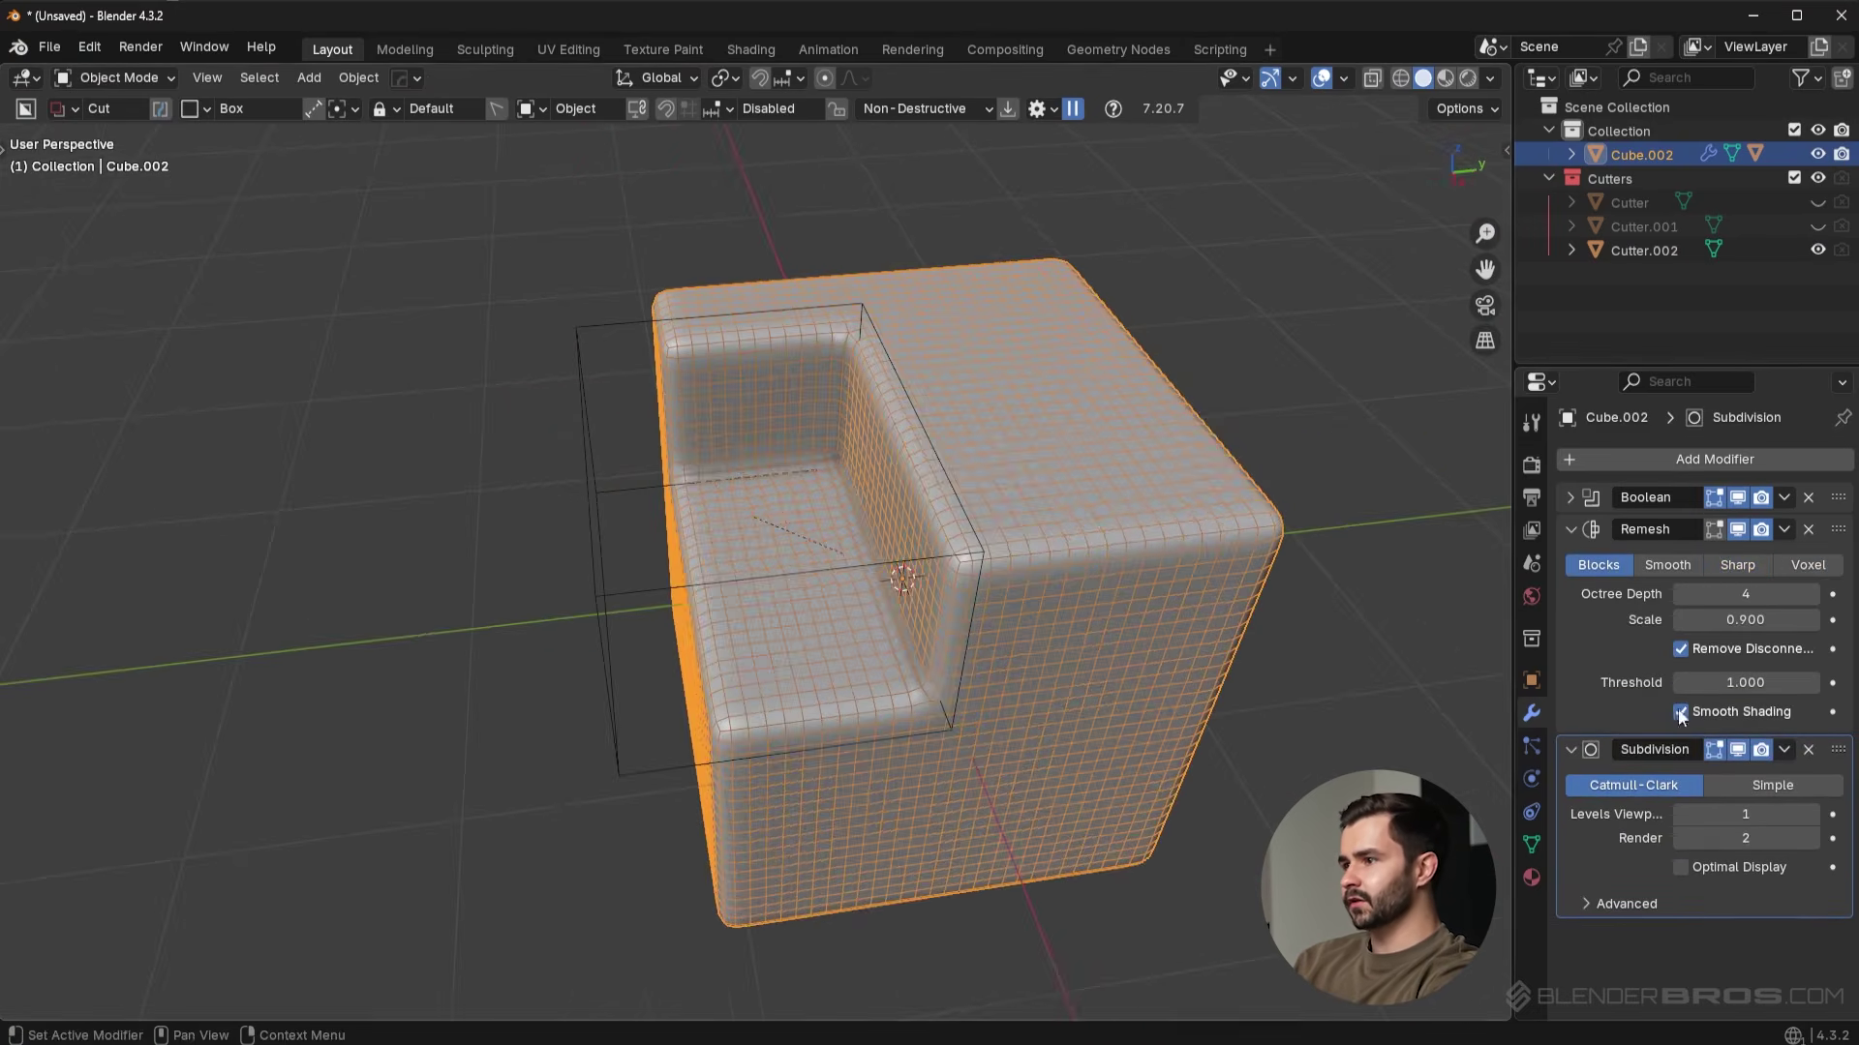
# Temporarily hide the cube's Subdivision modifier and try a Remesh octree depth of 5 before returning it to 4.
pyautogui.click(1740, 751)
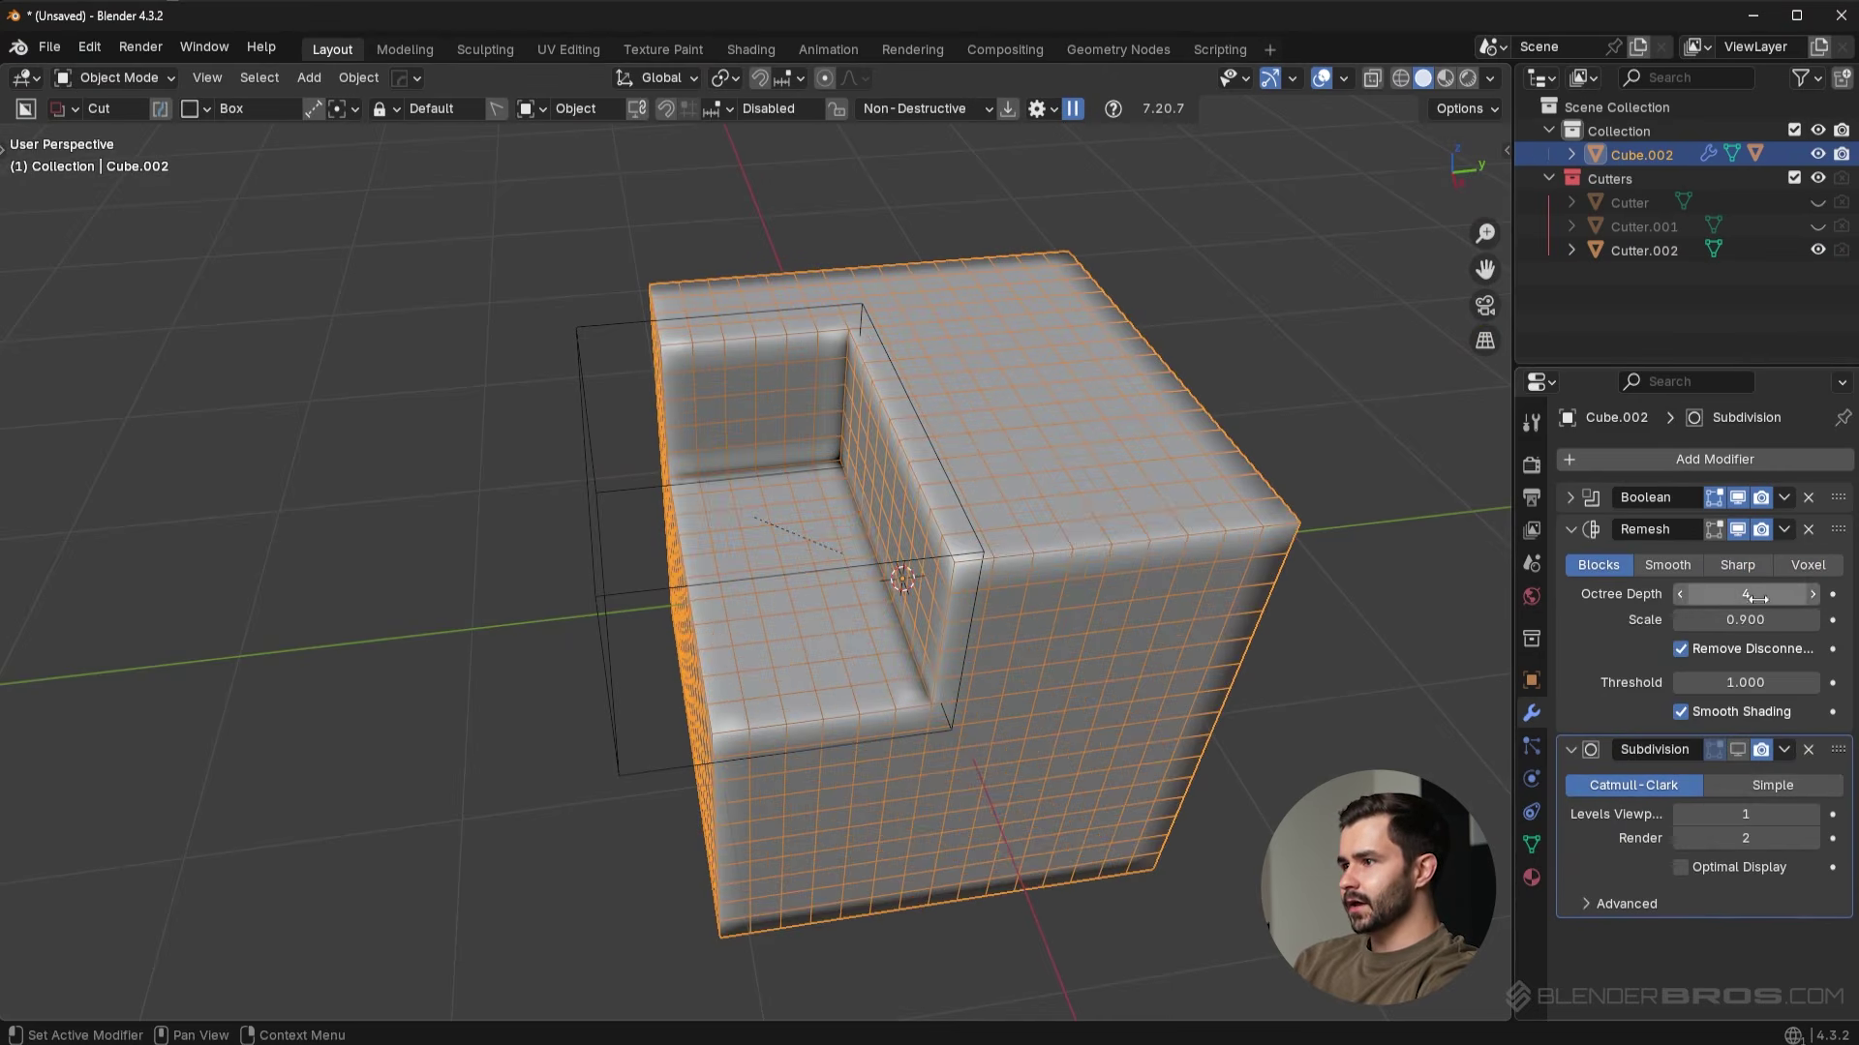
pyautogui.click(1813, 596)
pyautogui.moveTo(1119, 573); pyautogui.dragTo(1200, 537, button='middle')
pyautogui.click(1681, 594)
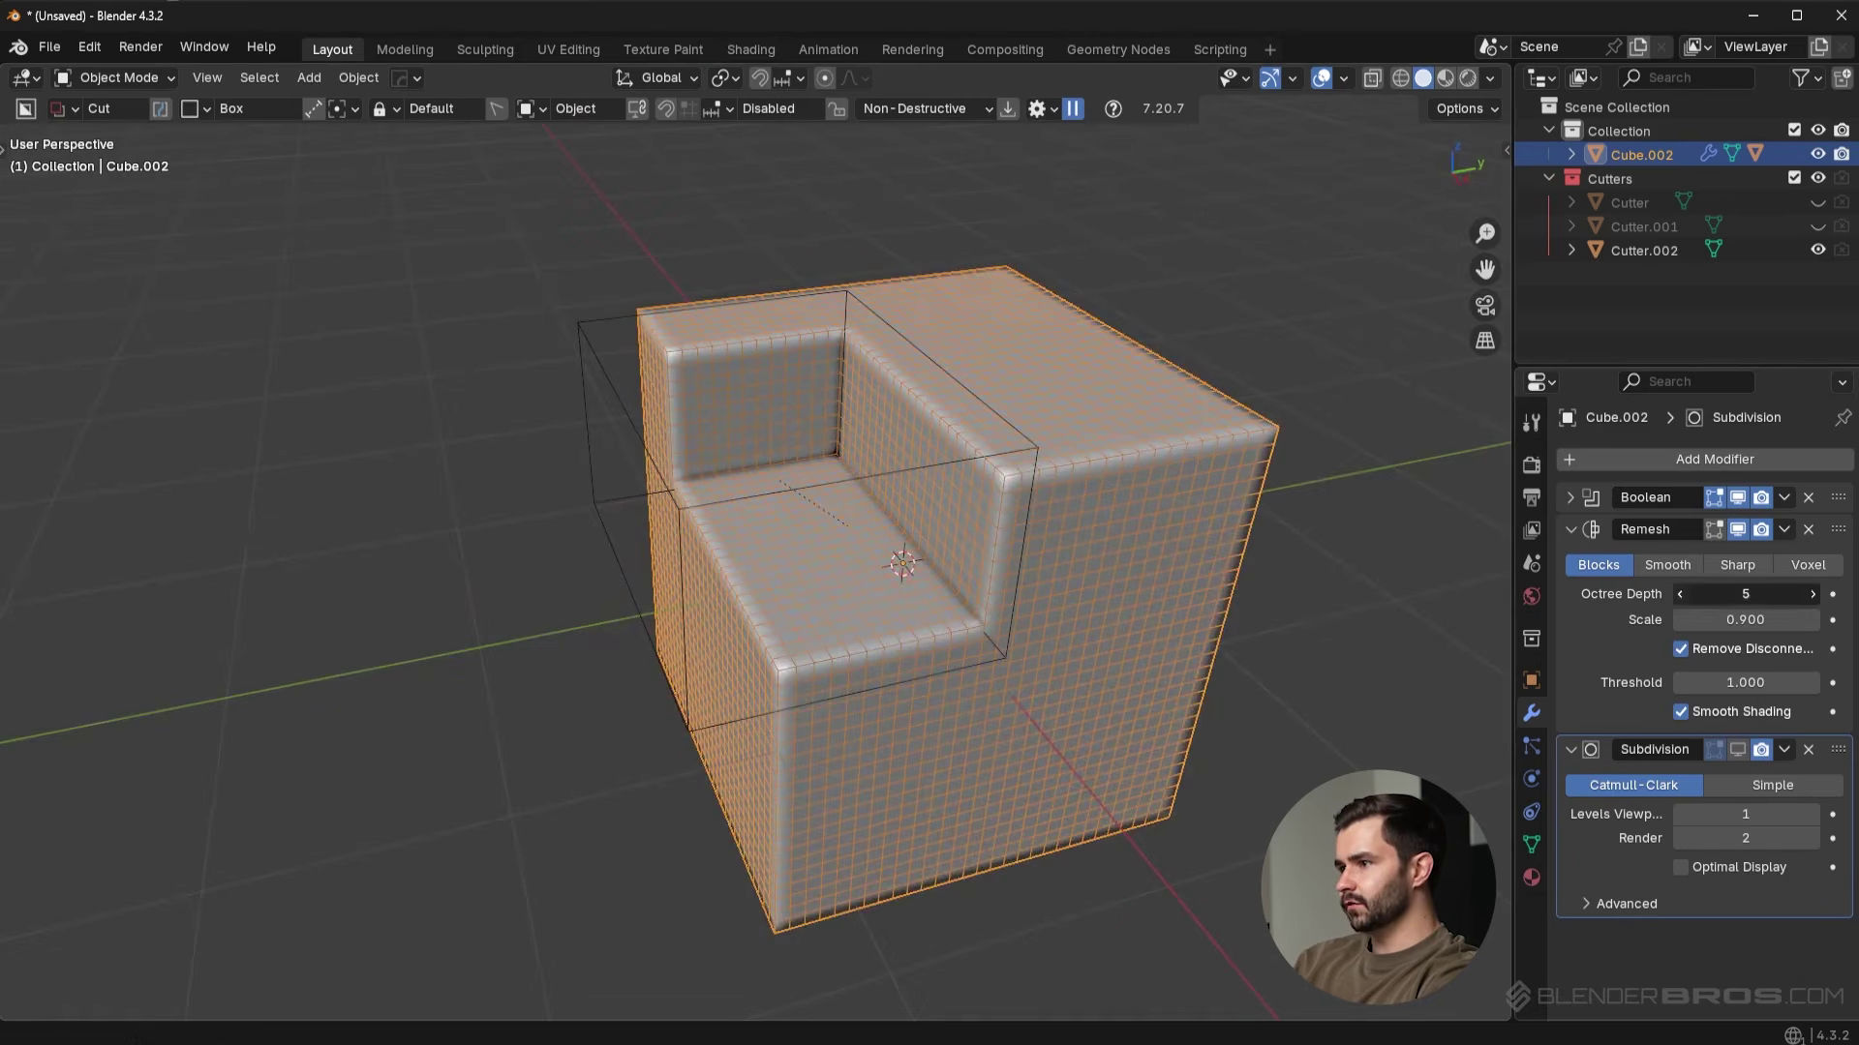
pyautogui.click(1738, 751)
# Try moving the box cutter across the cube and return the cube's Remesh modifier to Smooth mode.
pyautogui.click(1026, 434)
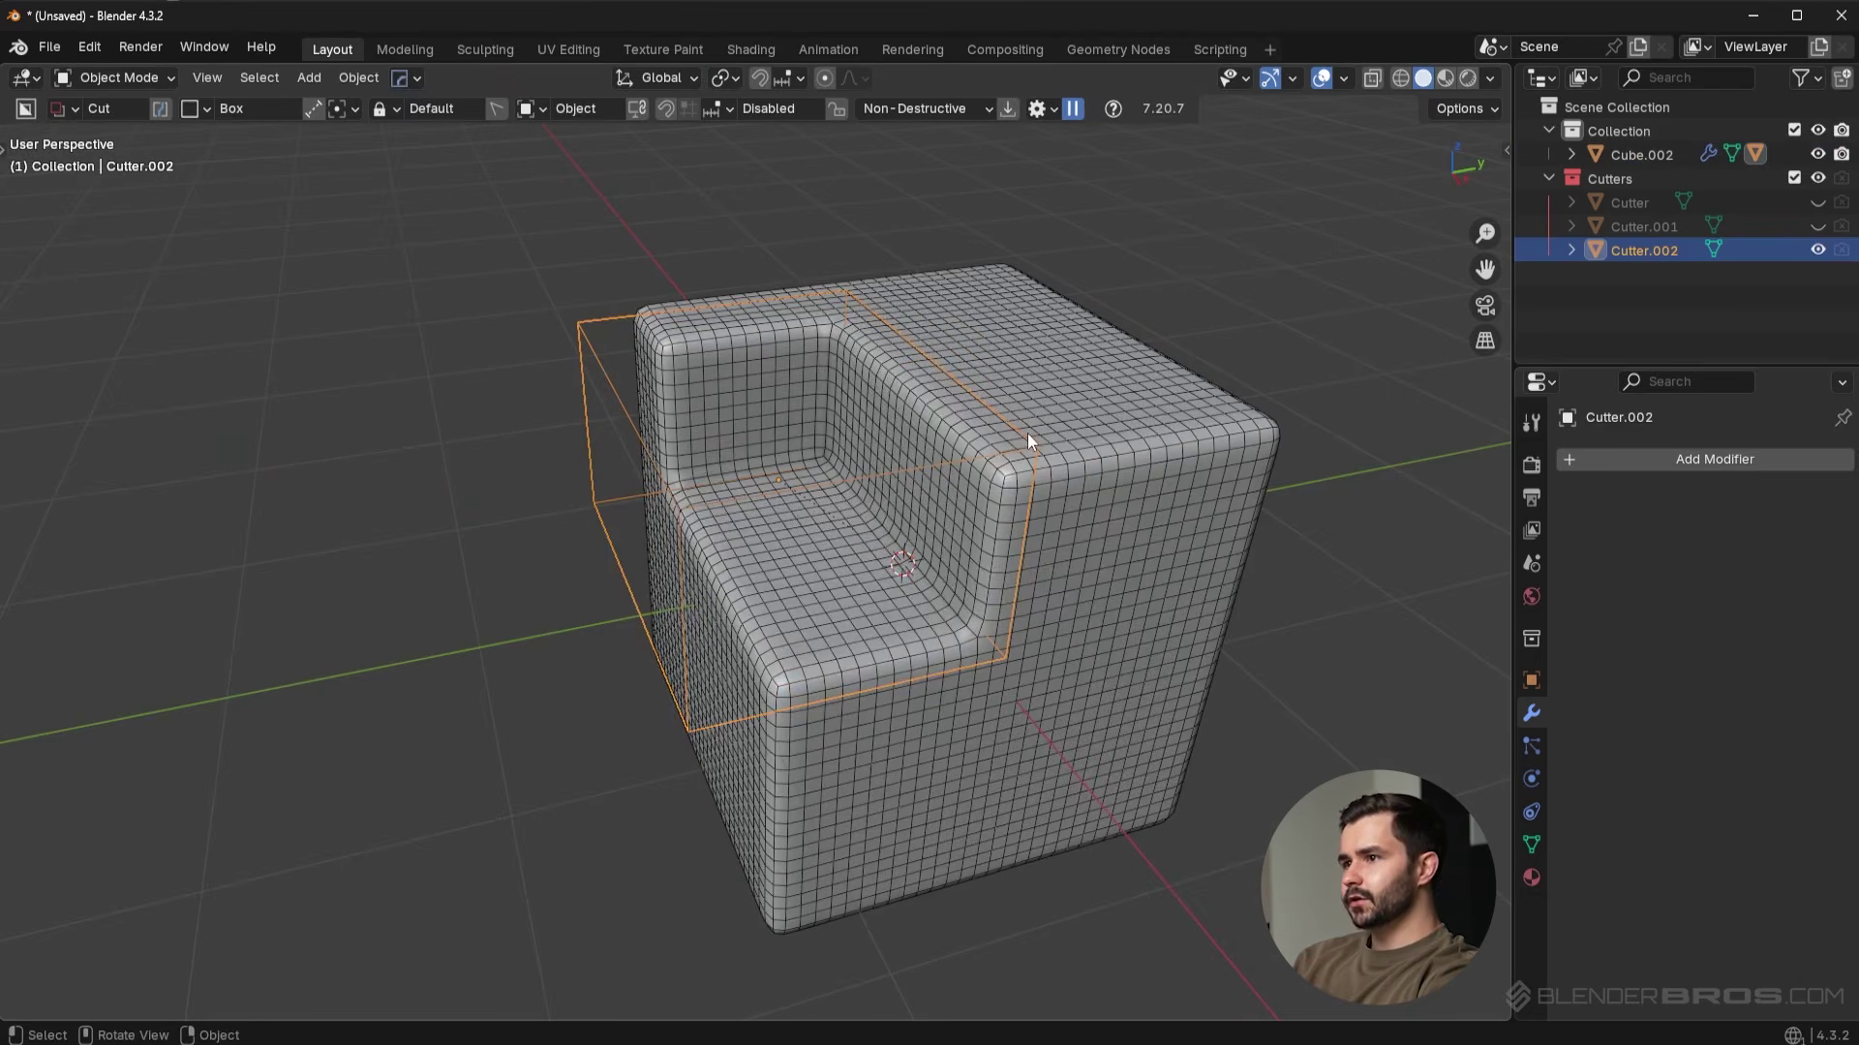
pyautogui.press('g')
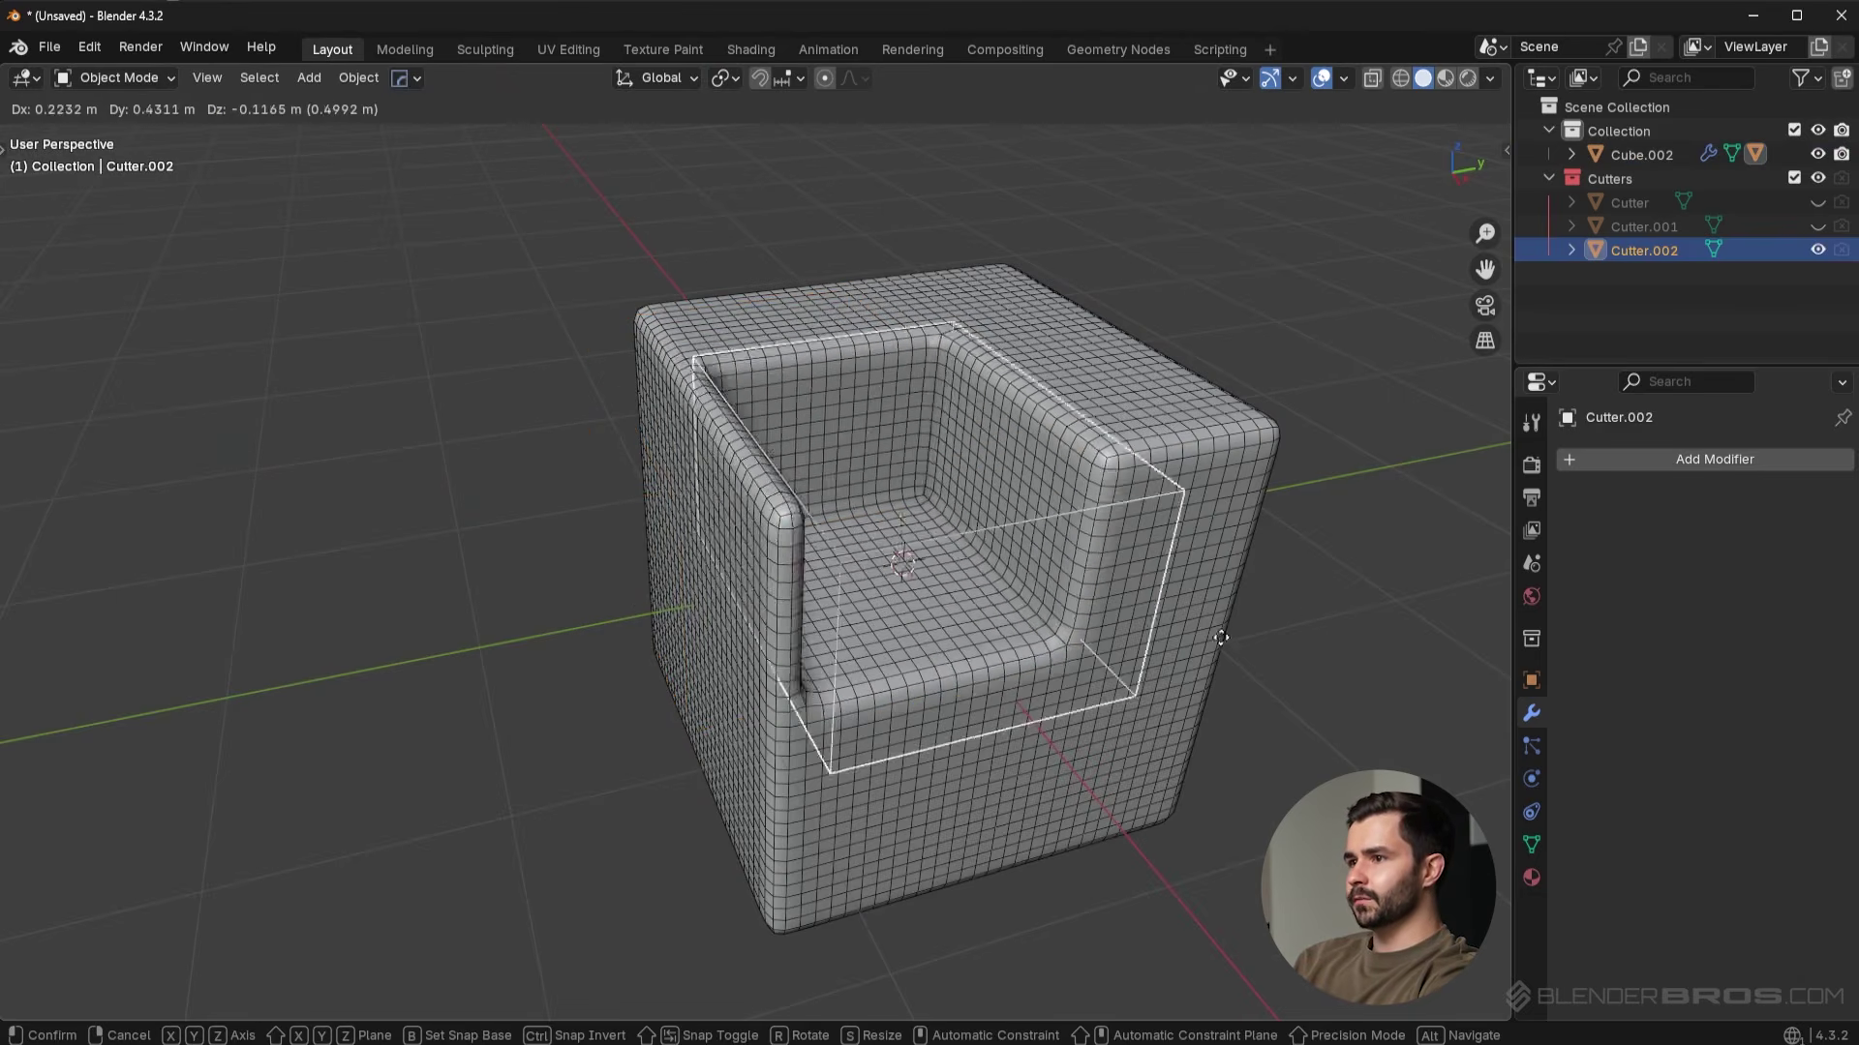
pyautogui.click(1084, 605)
pyautogui.click(1154, 416)
pyautogui.click(1669, 566)
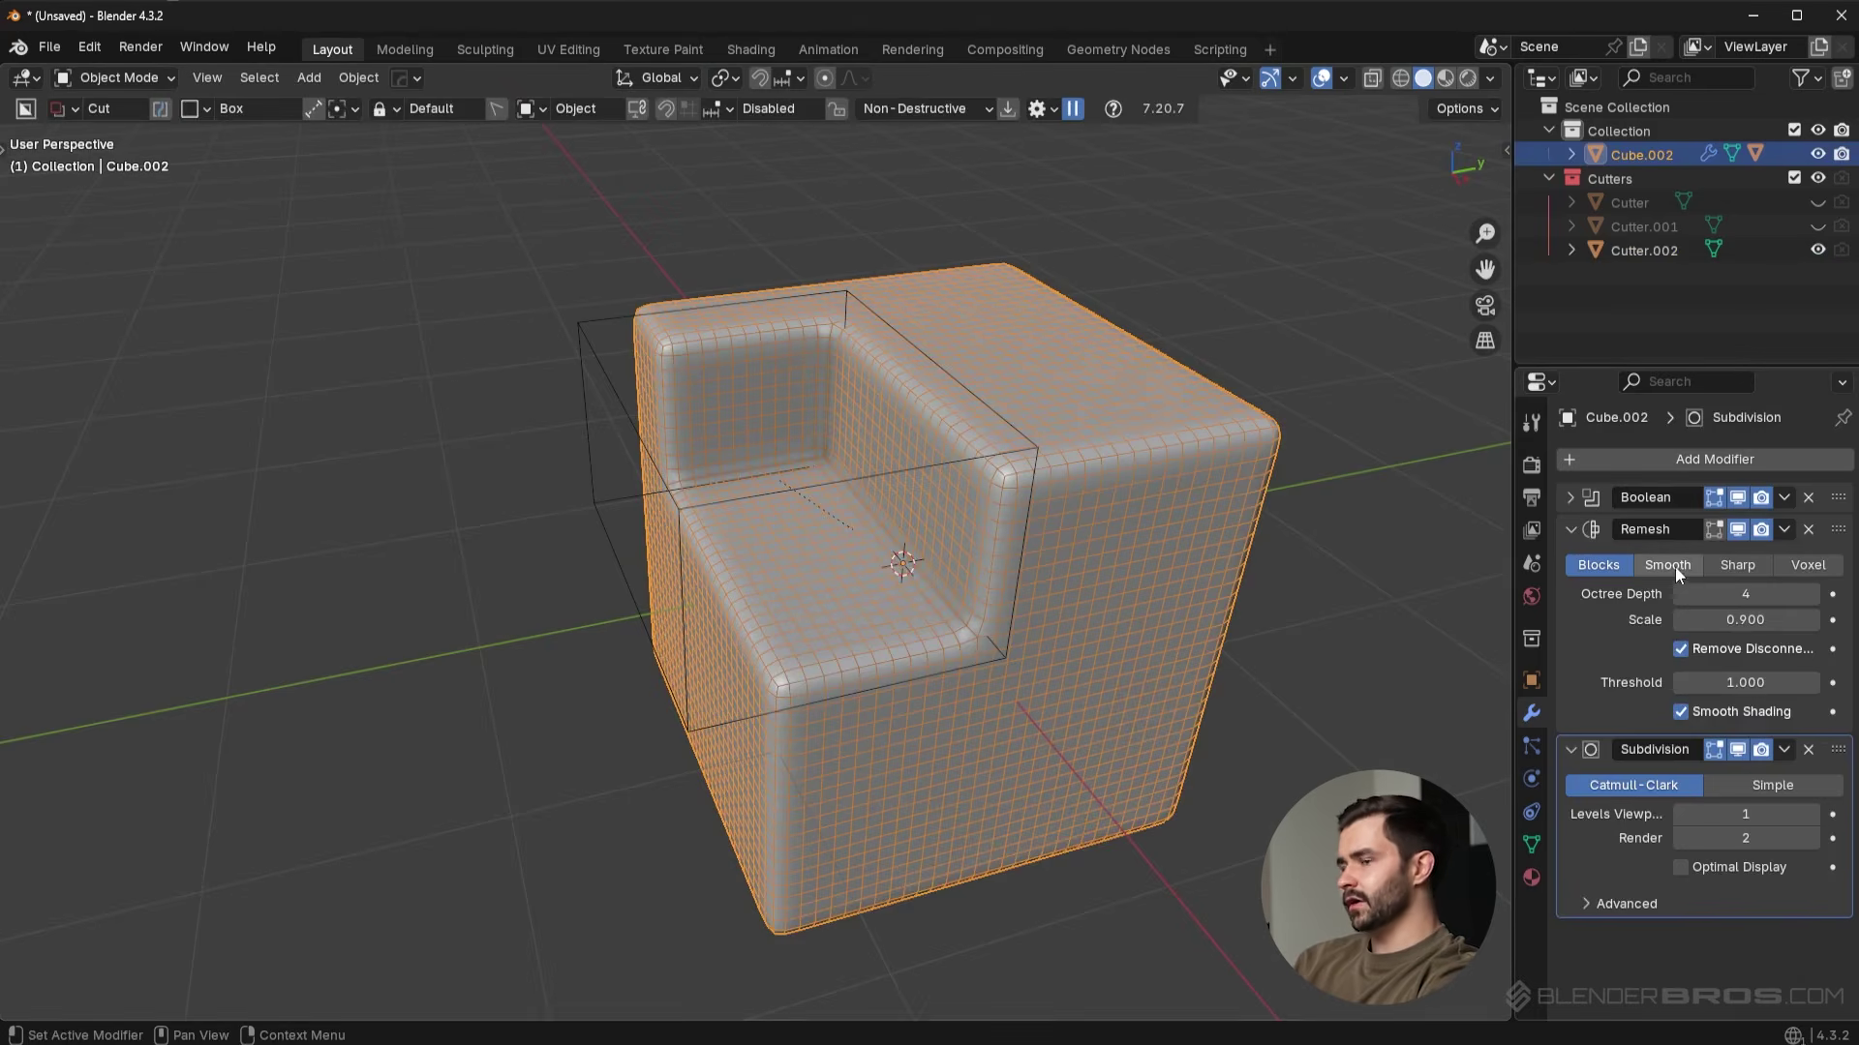
# Select the box cutter and scale it up uniformly by about 1.2.
pyautogui.click(1031, 434)
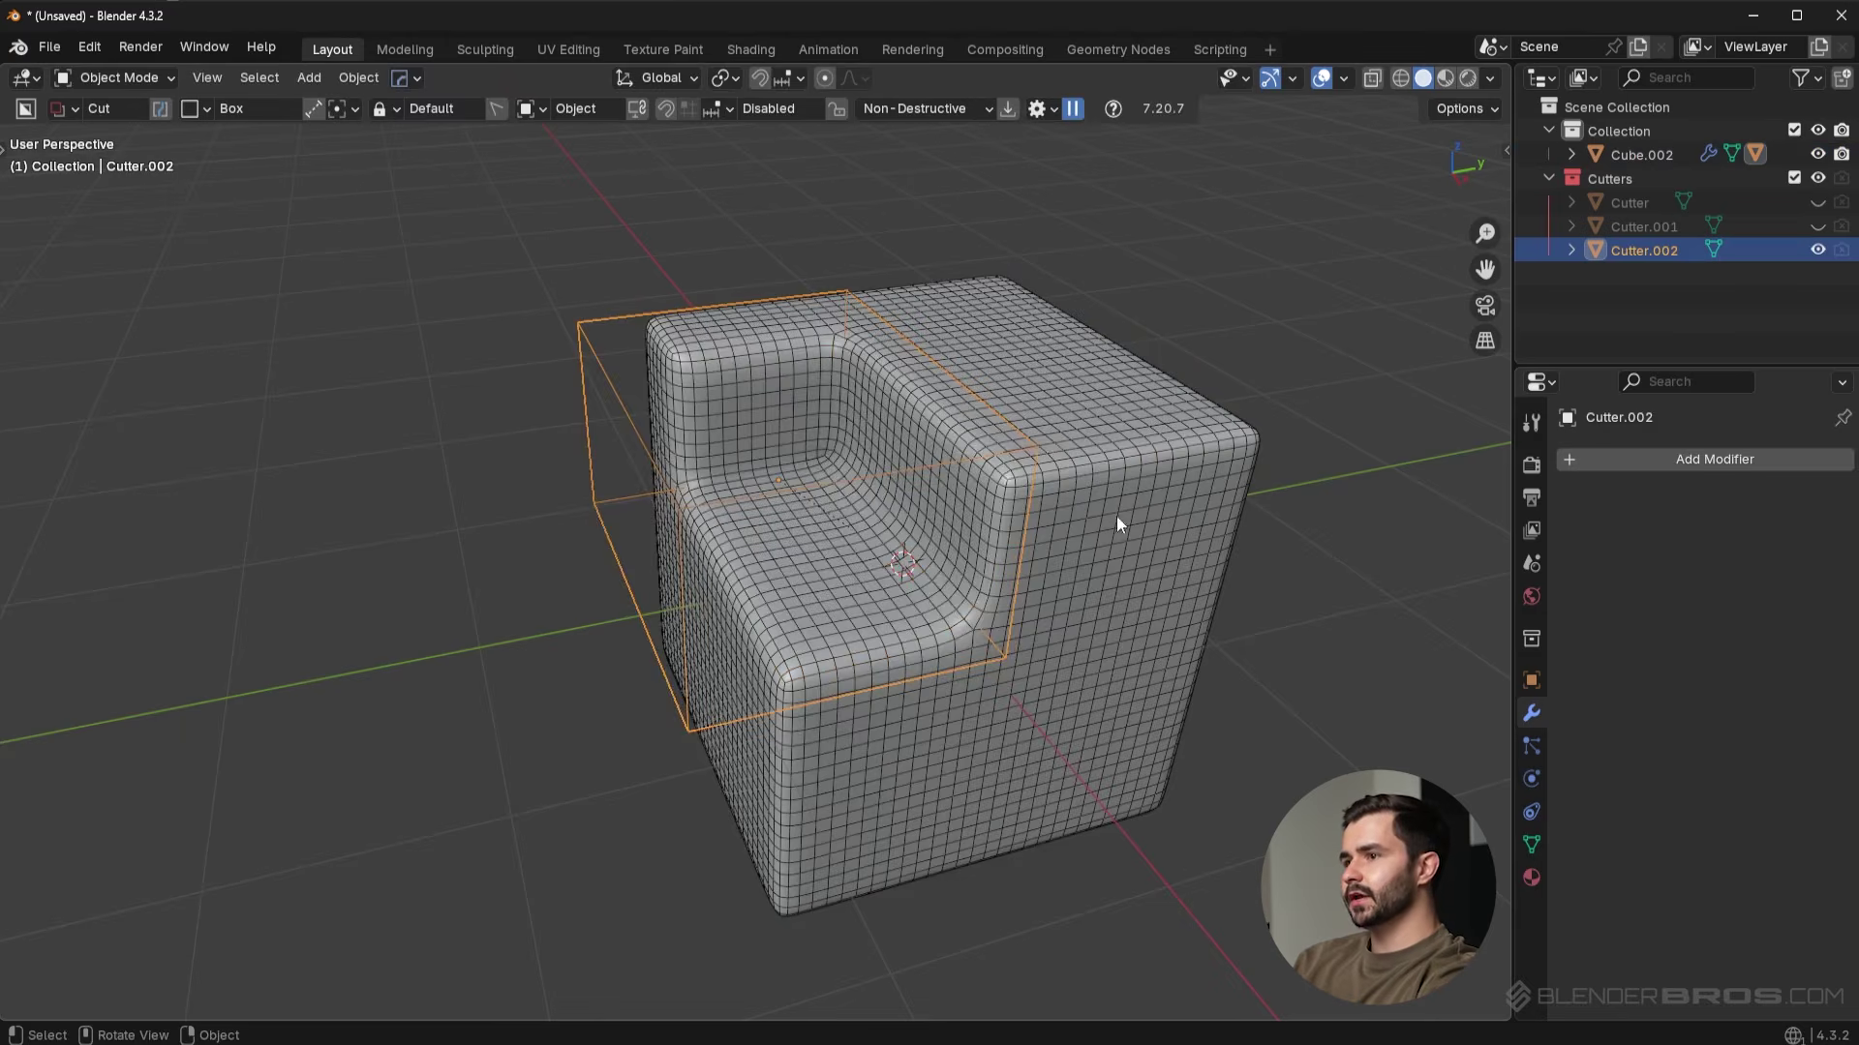
pyautogui.press('g')
pyautogui.press('s')
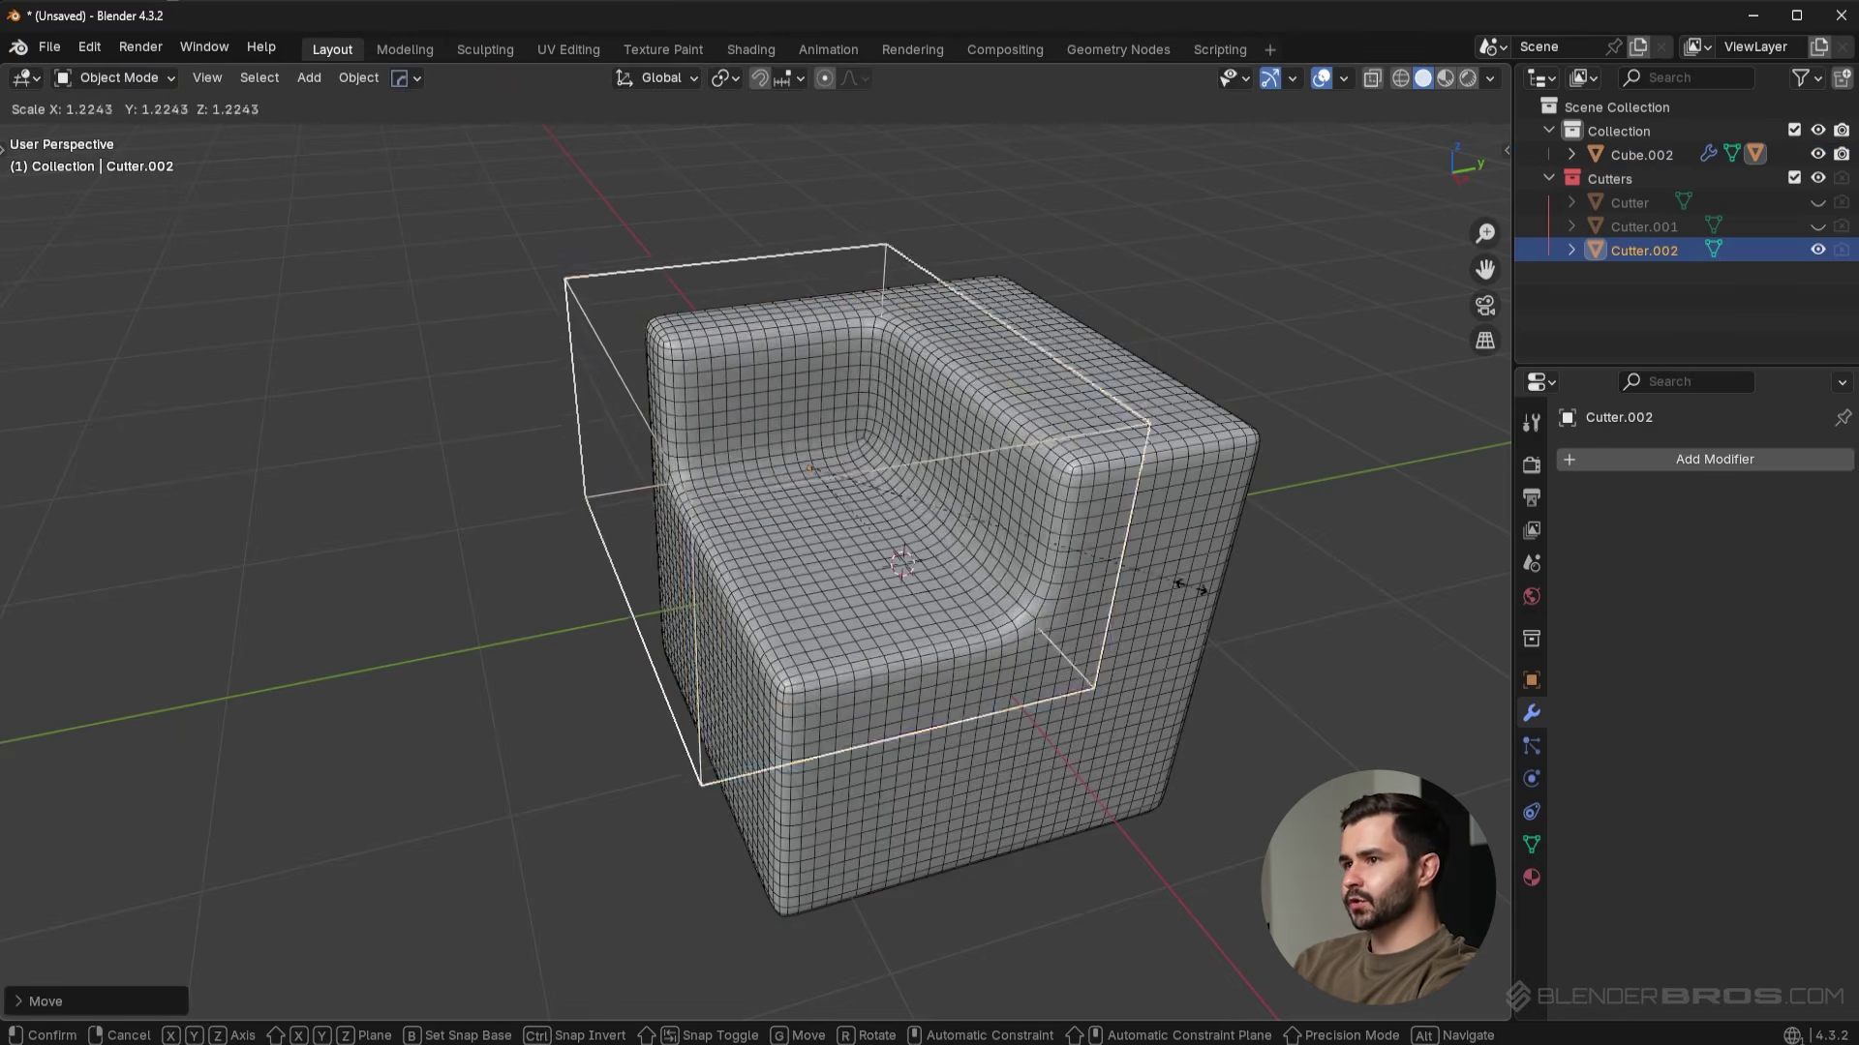
pyautogui.click(1206, 592)
# Move the enlarged cutter so it extends past the cube's open corner, finishing with a move along the X axis.
pyautogui.moveTo(1205, 593); pyautogui.dragTo(988, 560, button='middle')
pyautogui.press('g')
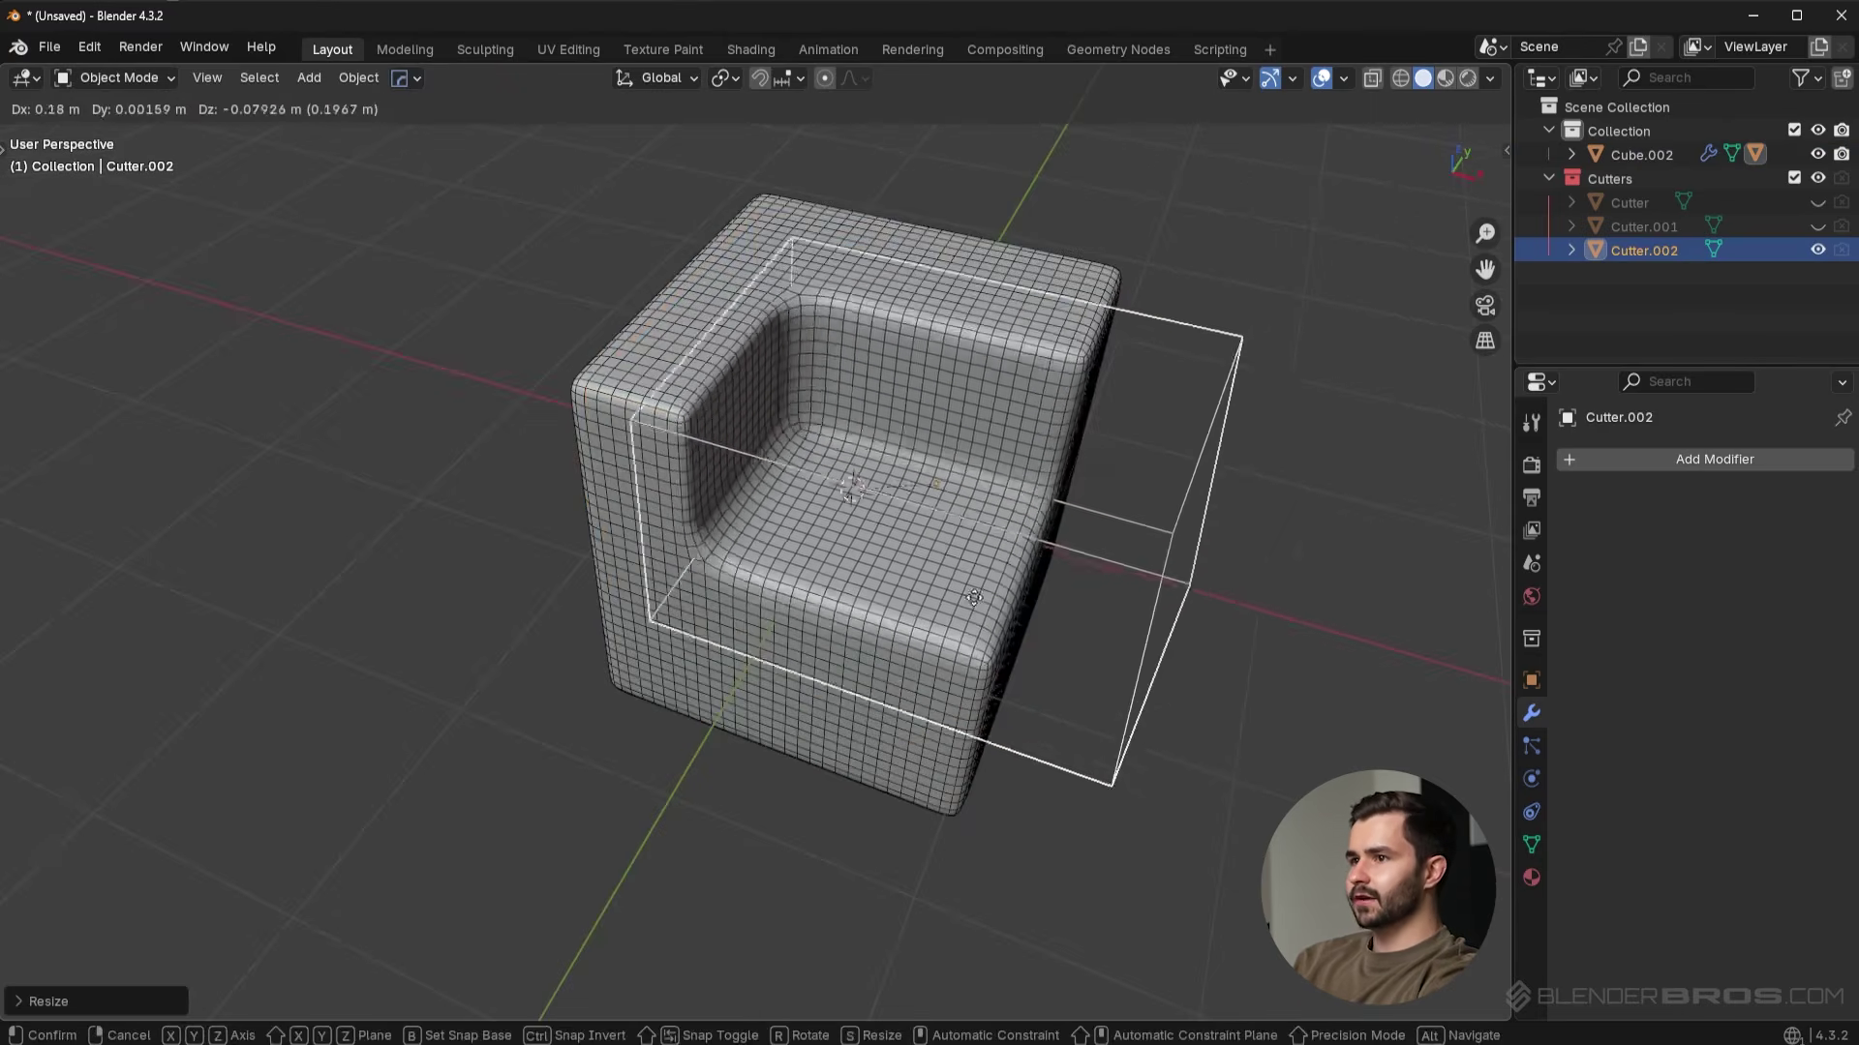
pyautogui.click(1024, 612)
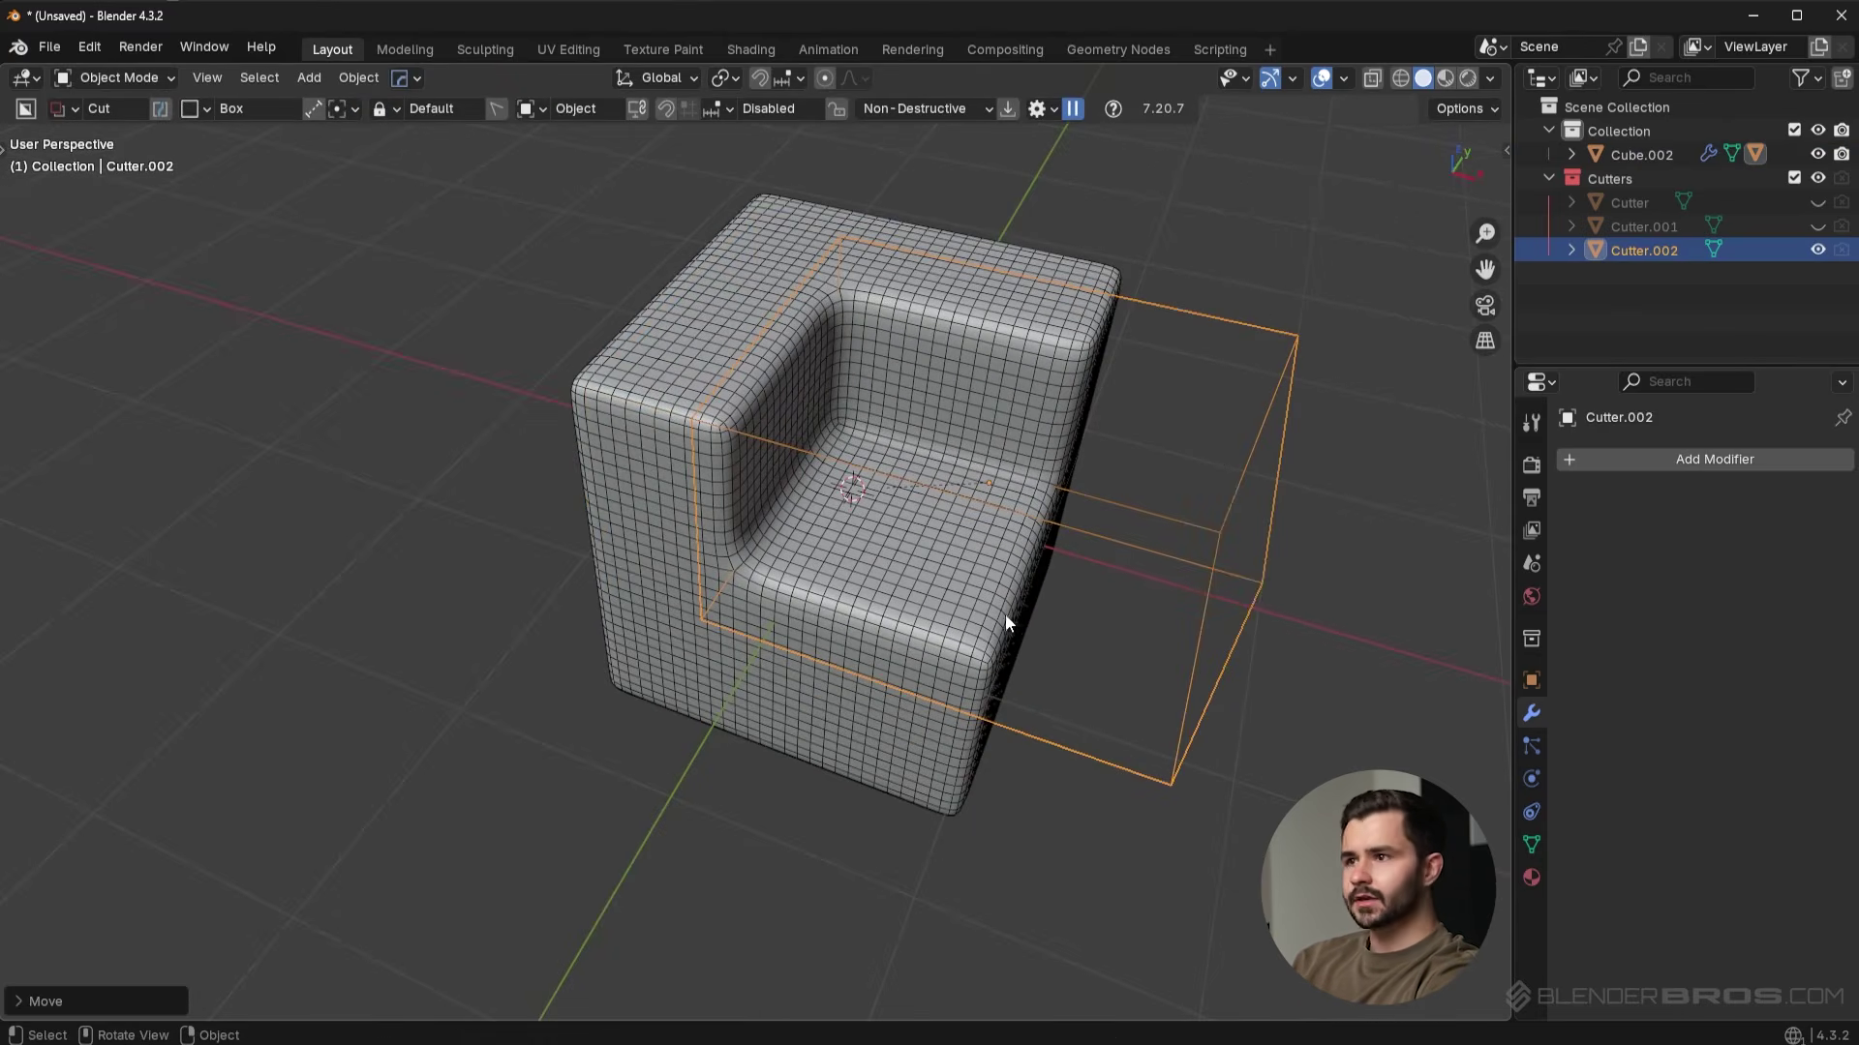
pyautogui.moveTo(1001, 620); pyautogui.dragTo(743, 505, button='middle')
pyautogui.press('g')
pyautogui.press('x')
pyautogui.click(1044, 709)
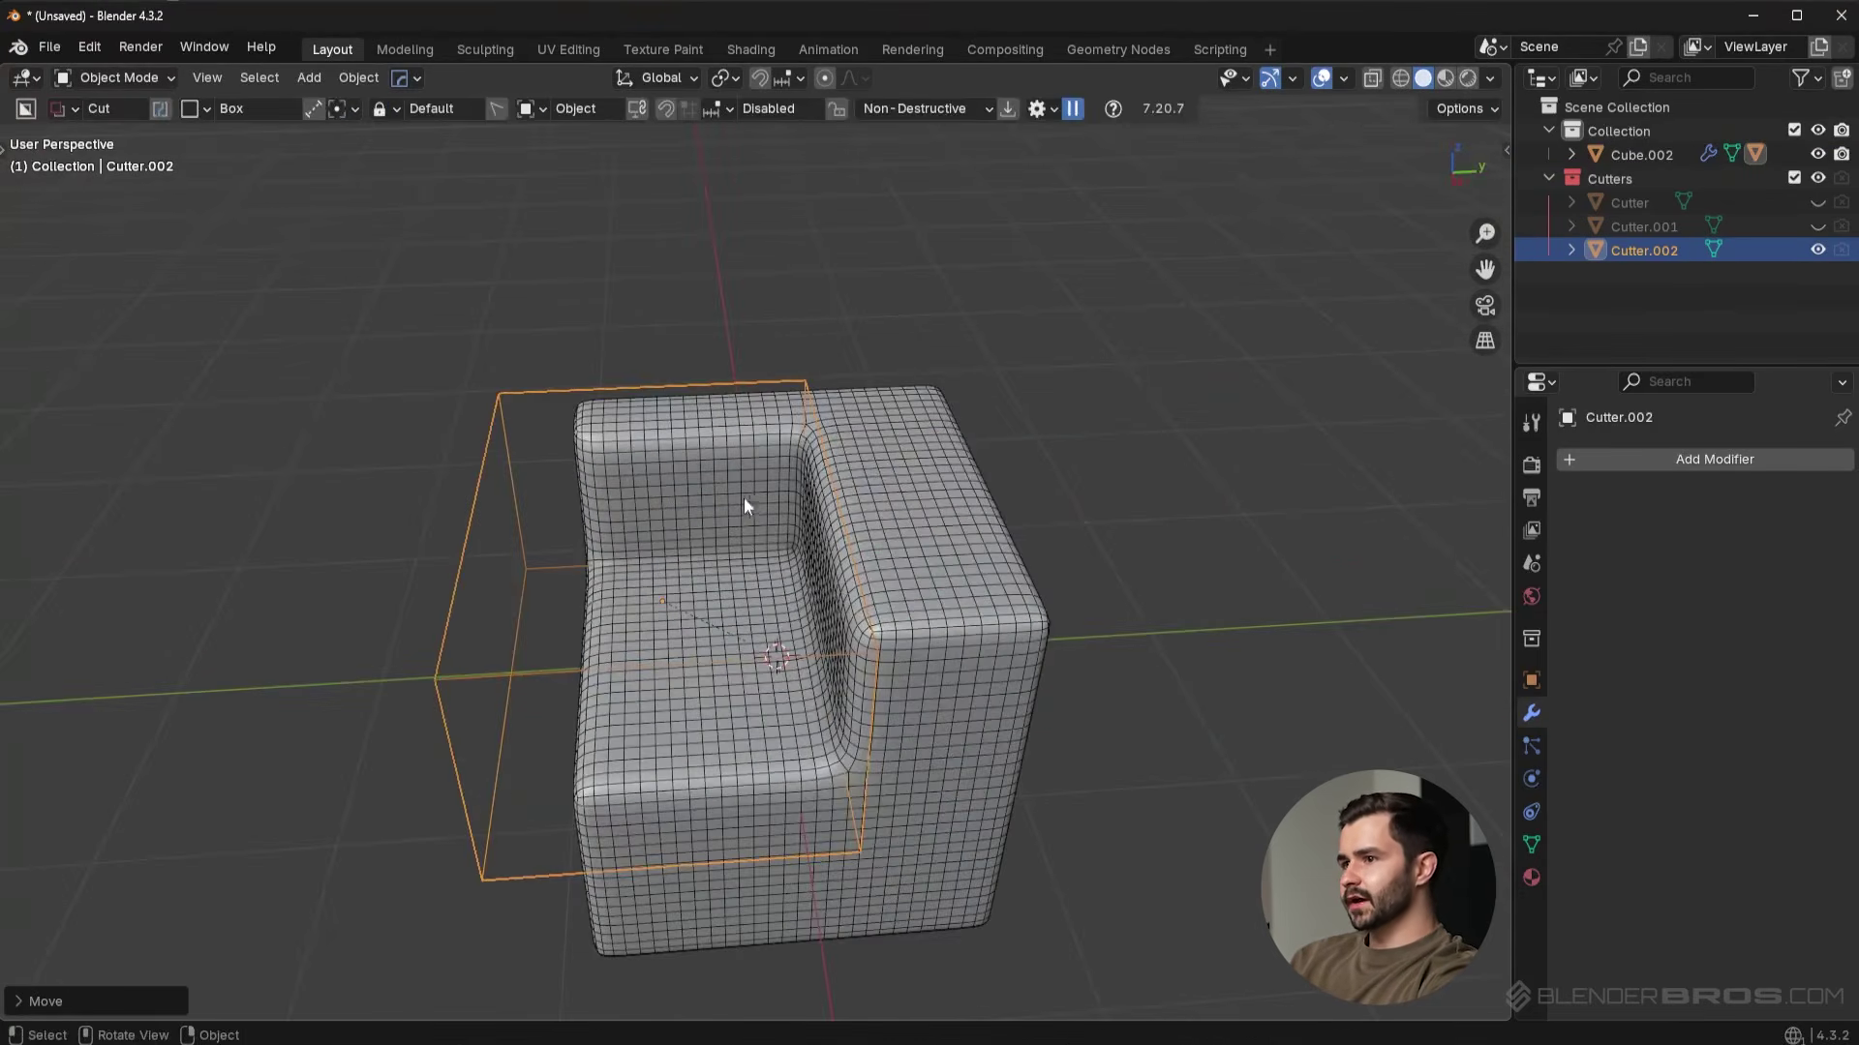
# Hide the cube's Boolean, Remesh and Subdivision modifiers in the viewport and re-enable them one by one in stack order.
pyautogui.click(913, 559)
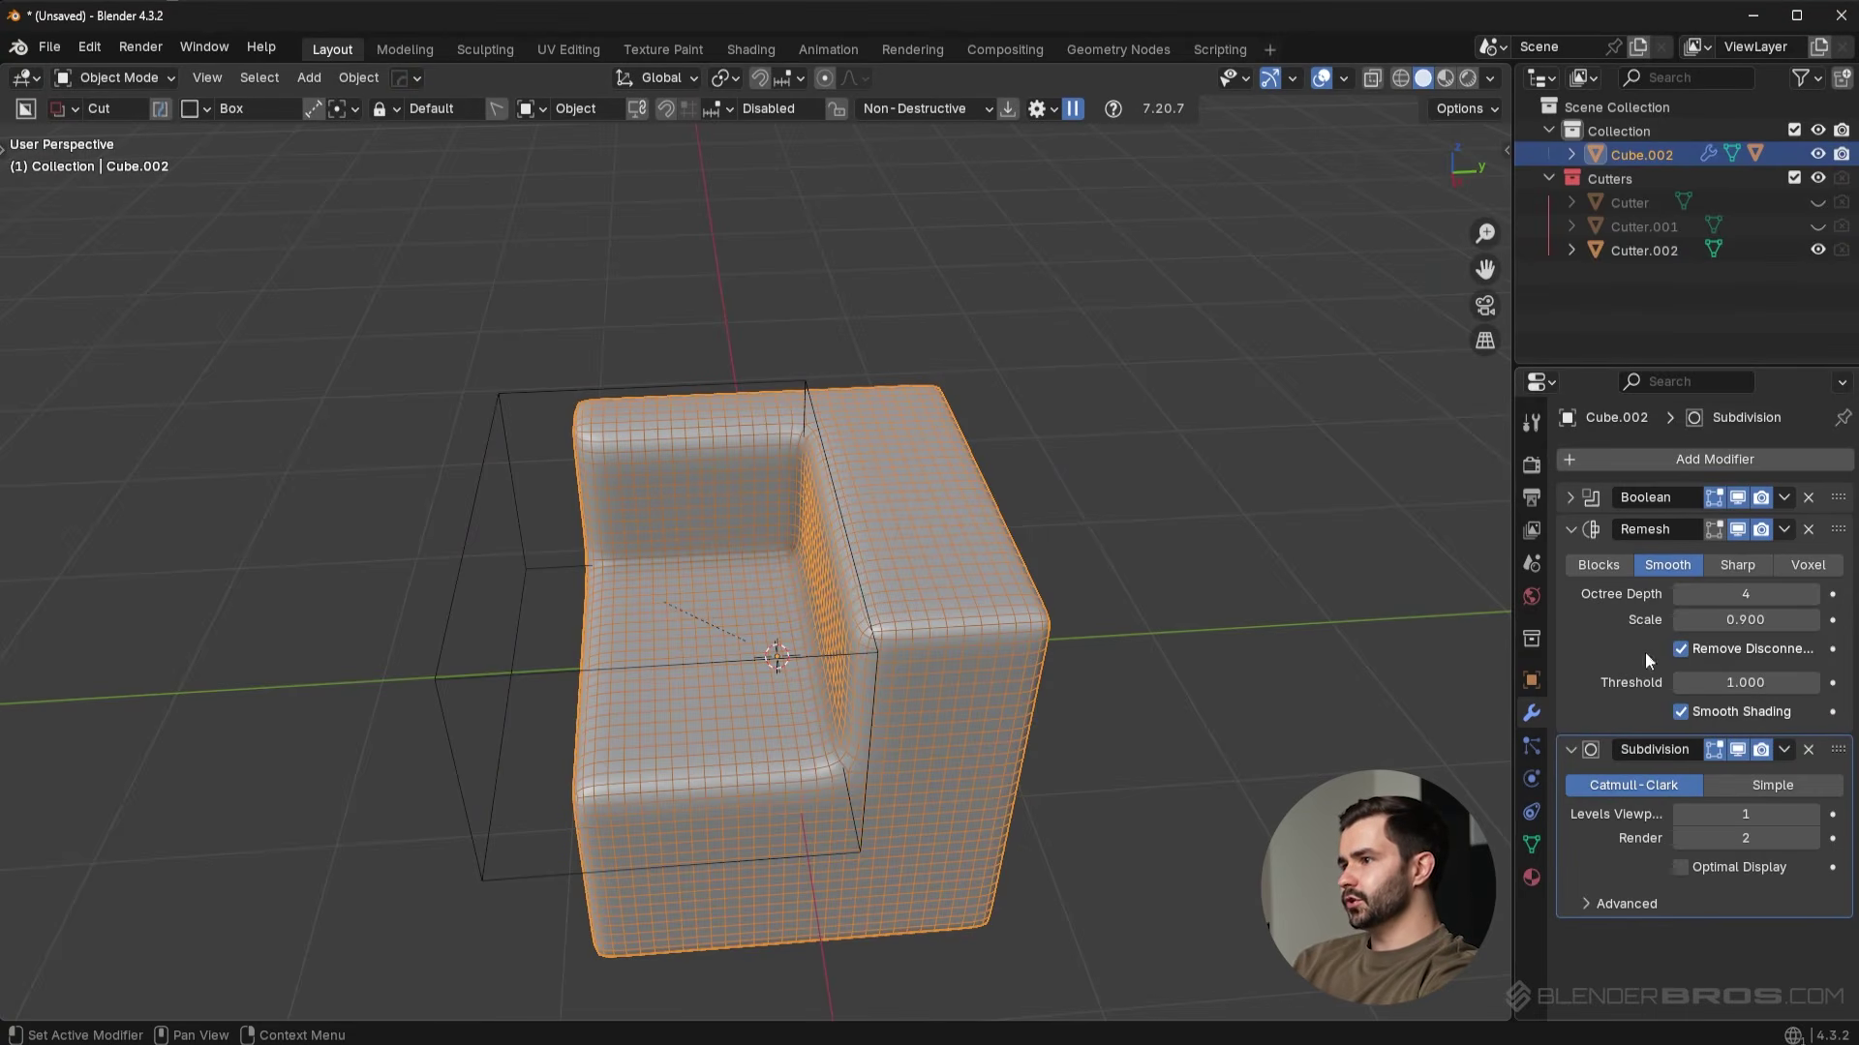
pyautogui.click(1570, 529)
pyautogui.click(1738, 530)
pyautogui.click(1738, 496)
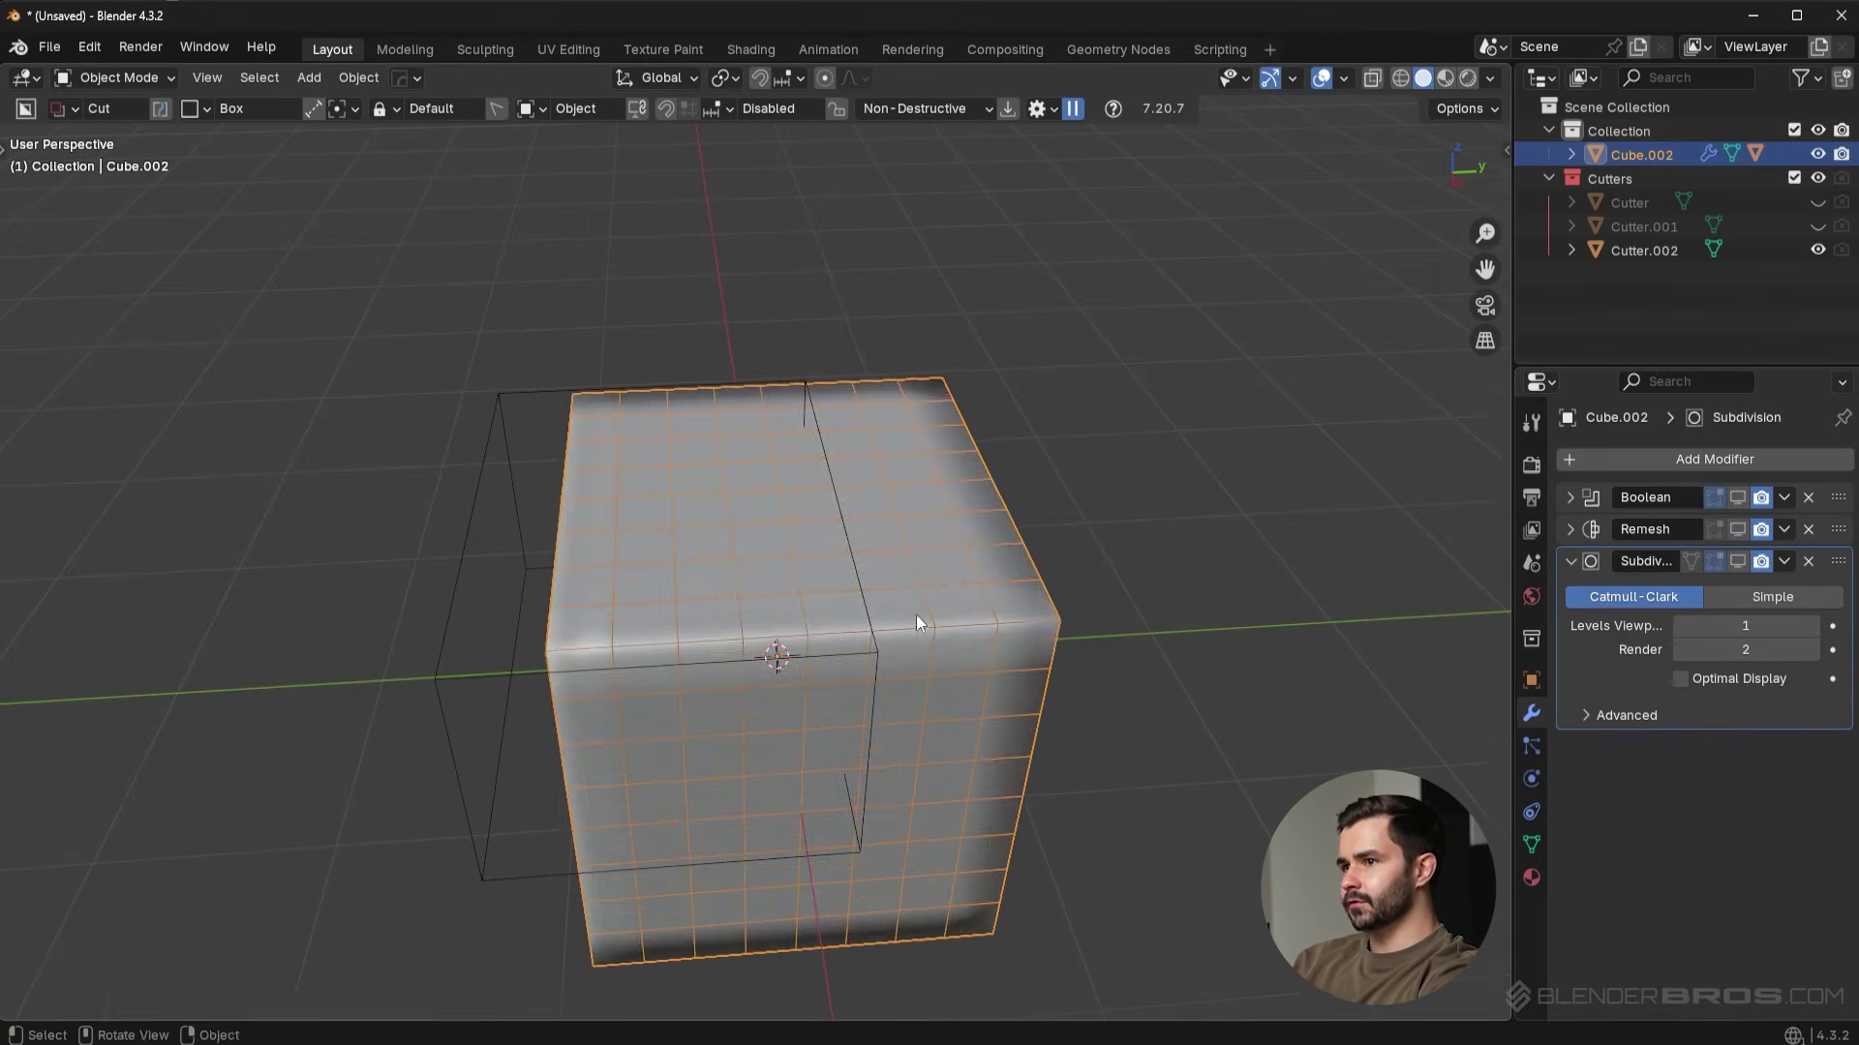
pyautogui.moveTo(916, 614); pyautogui.dragTo(1039, 487, button='middle')
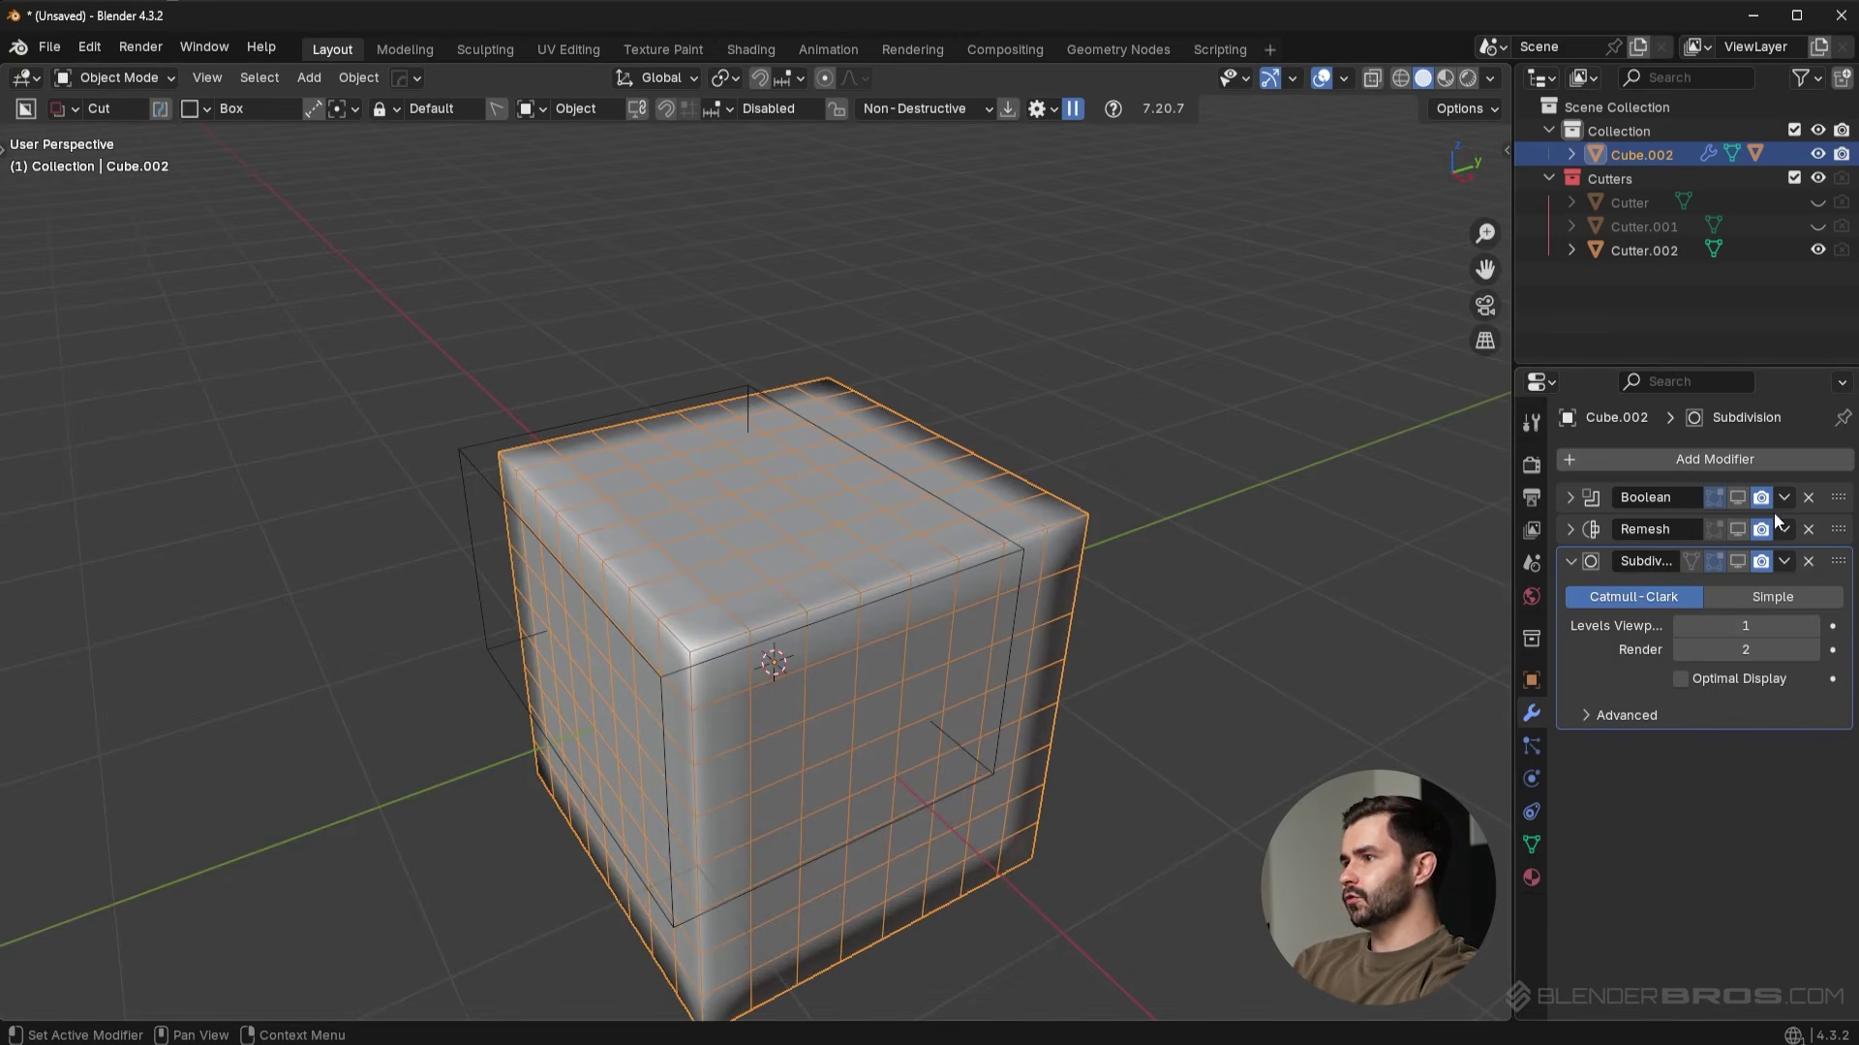
pyautogui.click(1738, 497)
pyautogui.moveTo(743, 604)
pyautogui.mouseDown(button='middle')
pyautogui.moveTo(693, 589)
pyautogui.moveTo(742, 617)
pyautogui.mouseUp(button='middle')
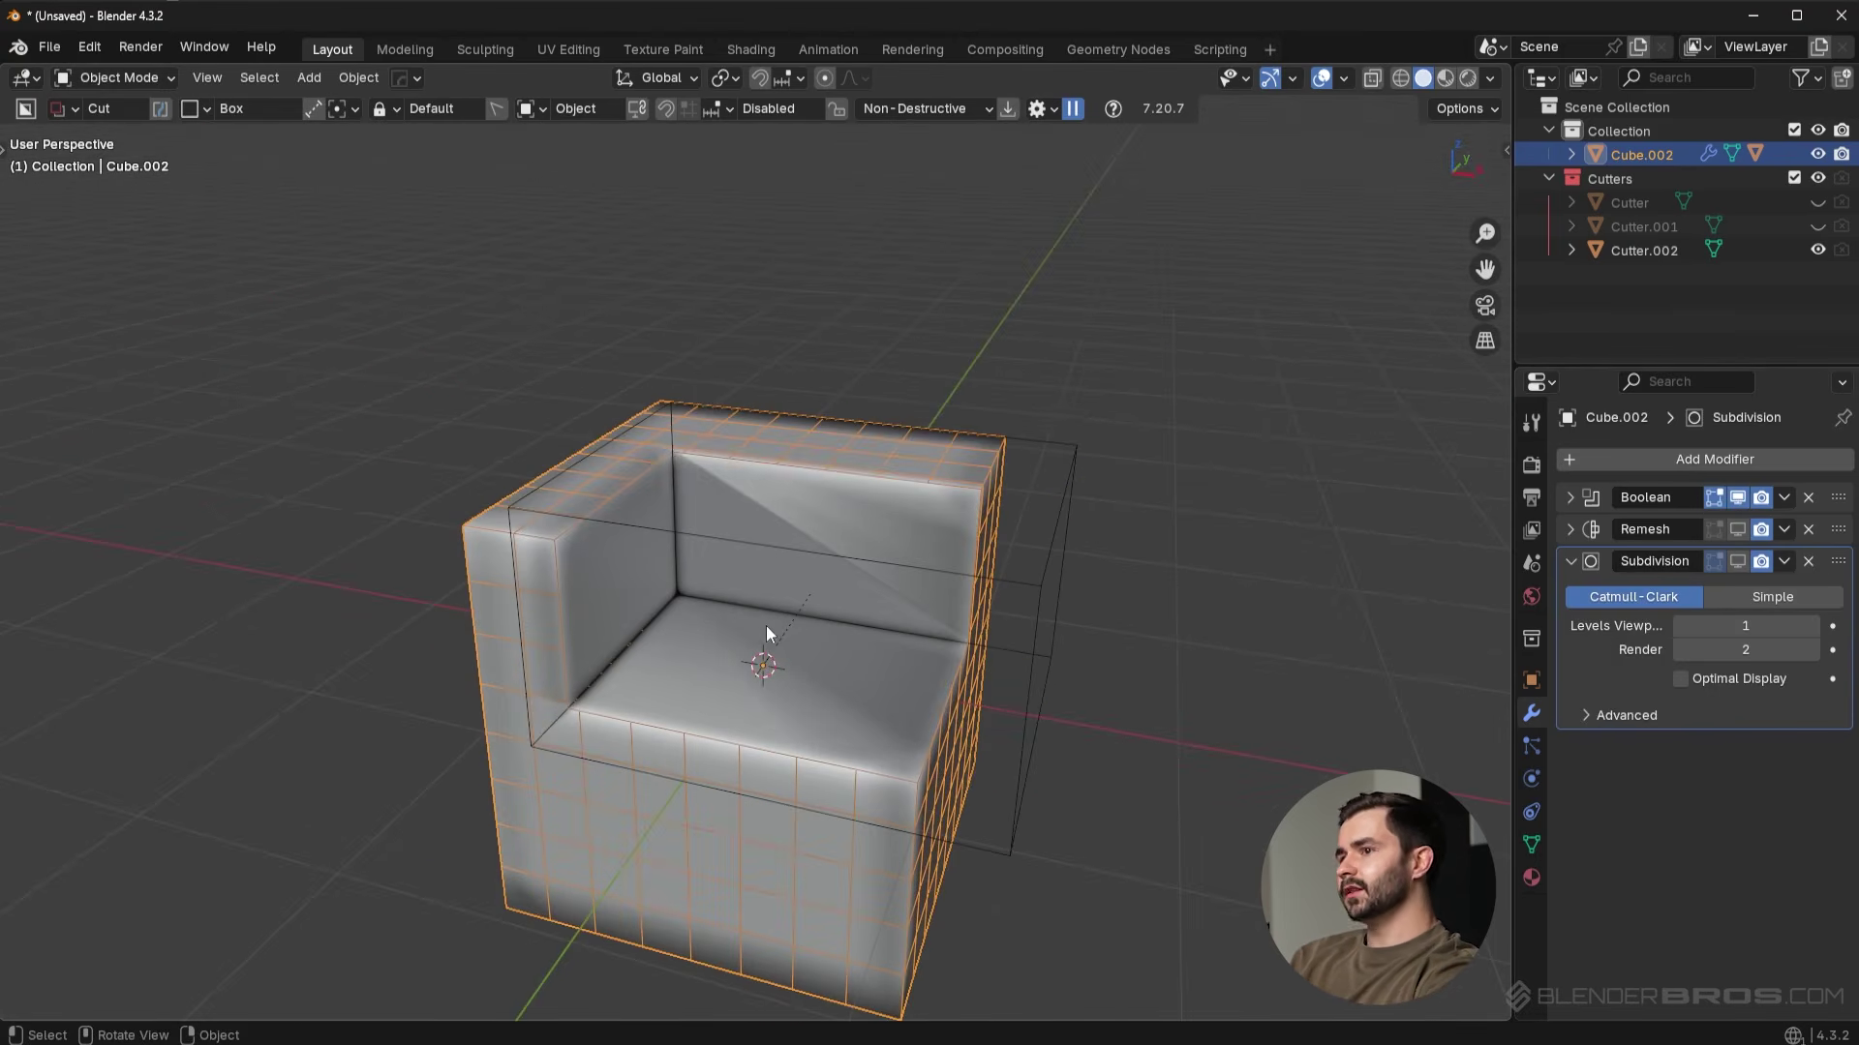
pyautogui.click(1738, 529)
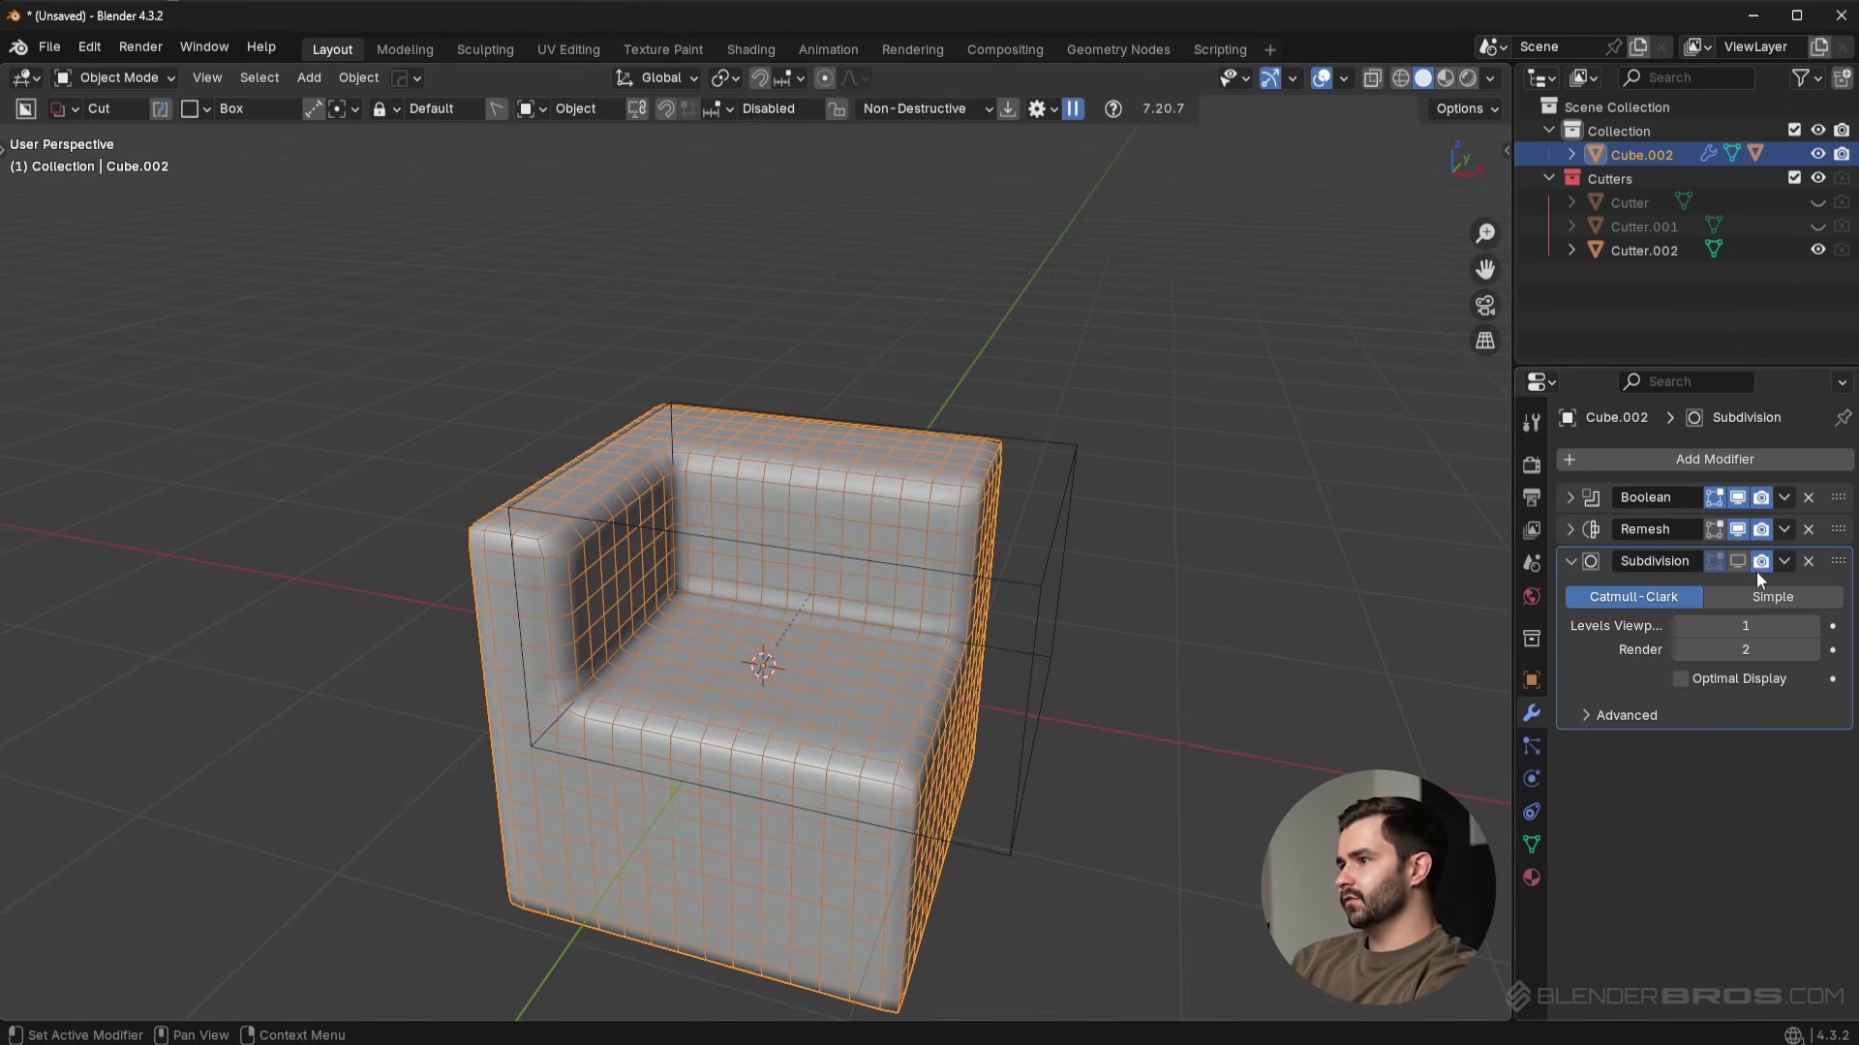
pyautogui.click(1738, 561)
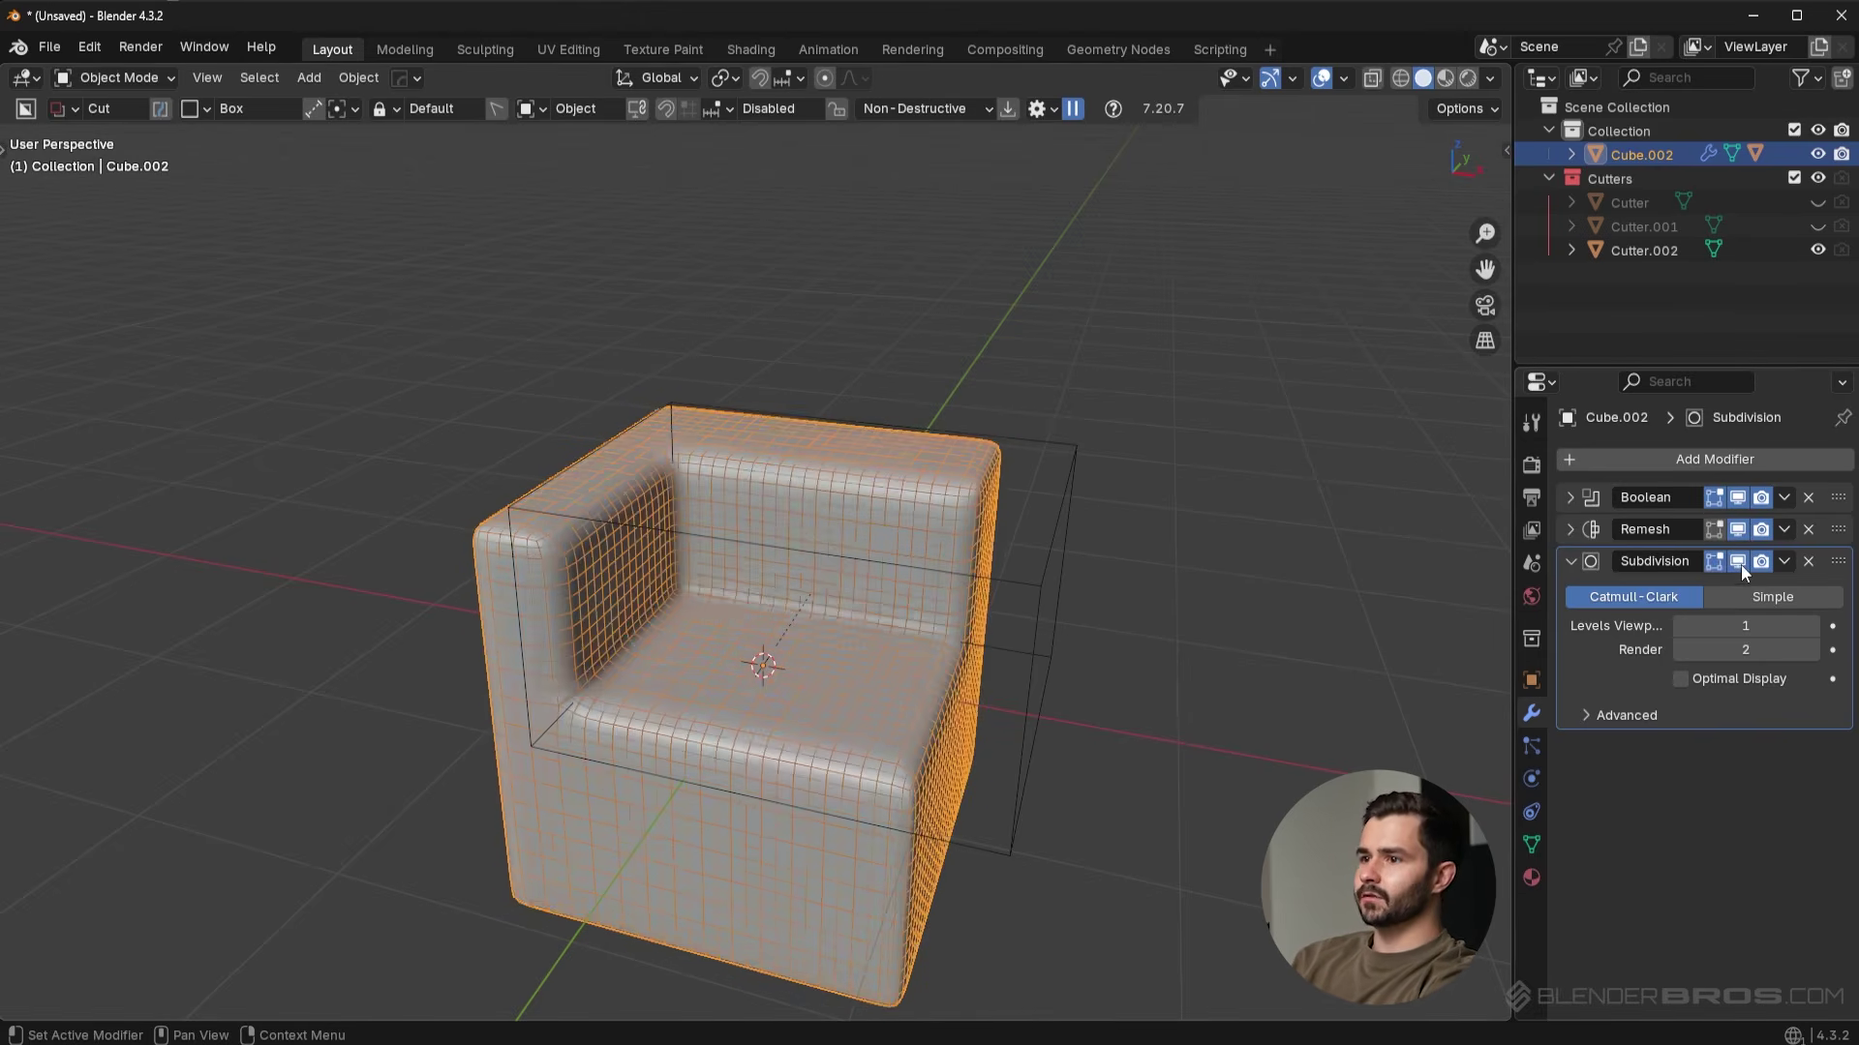
# Select the box cutter and reposition it freely in the cube to adjust the rounded notch.
pyautogui.moveTo(1152, 678); pyautogui.dragTo(1117, 583, button='middle')
pyautogui.click(1117, 583)
pyautogui.moveTo(1086, 676); pyautogui.dragTo(1094, 750, button='middle')
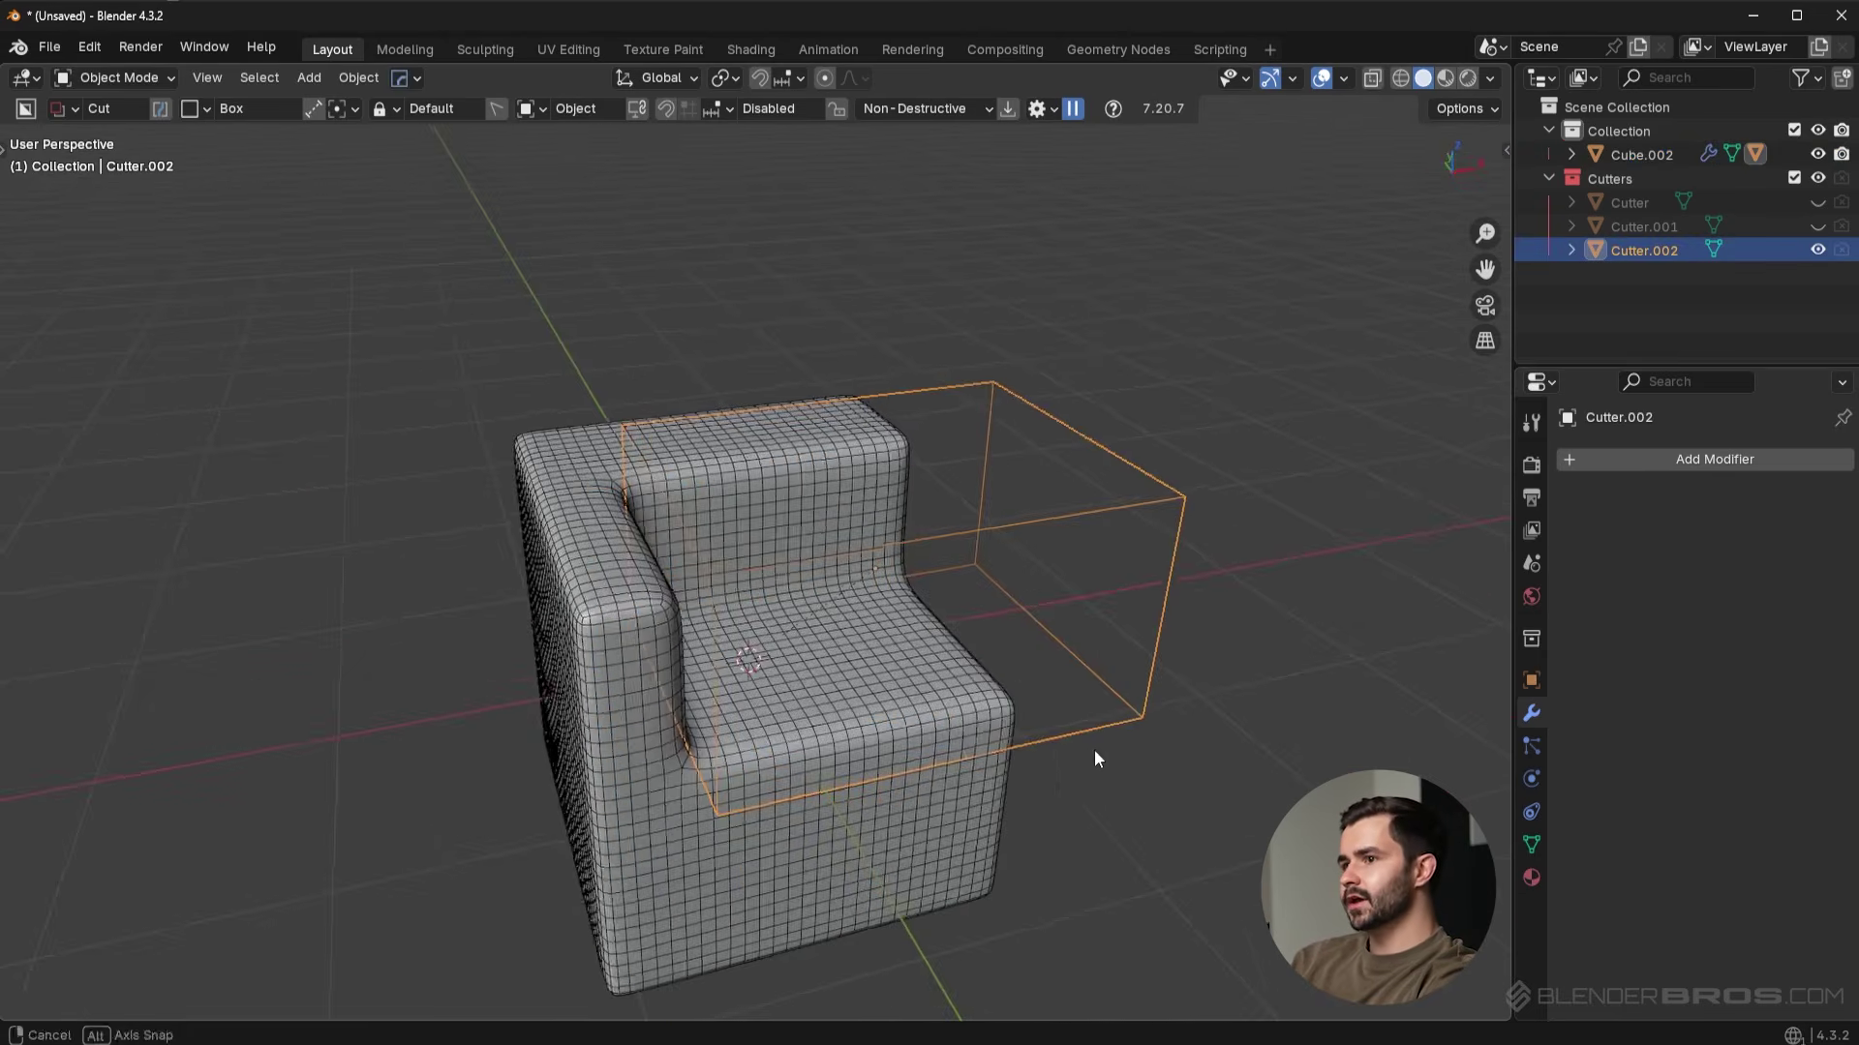
pyautogui.click(859, 693)
pyautogui.moveTo(859, 693); pyautogui.dragTo(1145, 639, button='middle')
pyautogui.click(1064, 641)
pyautogui.press('g')
pyautogui.click(1070, 693)
pyautogui.press('g')
pyautogui.click(1028, 686)
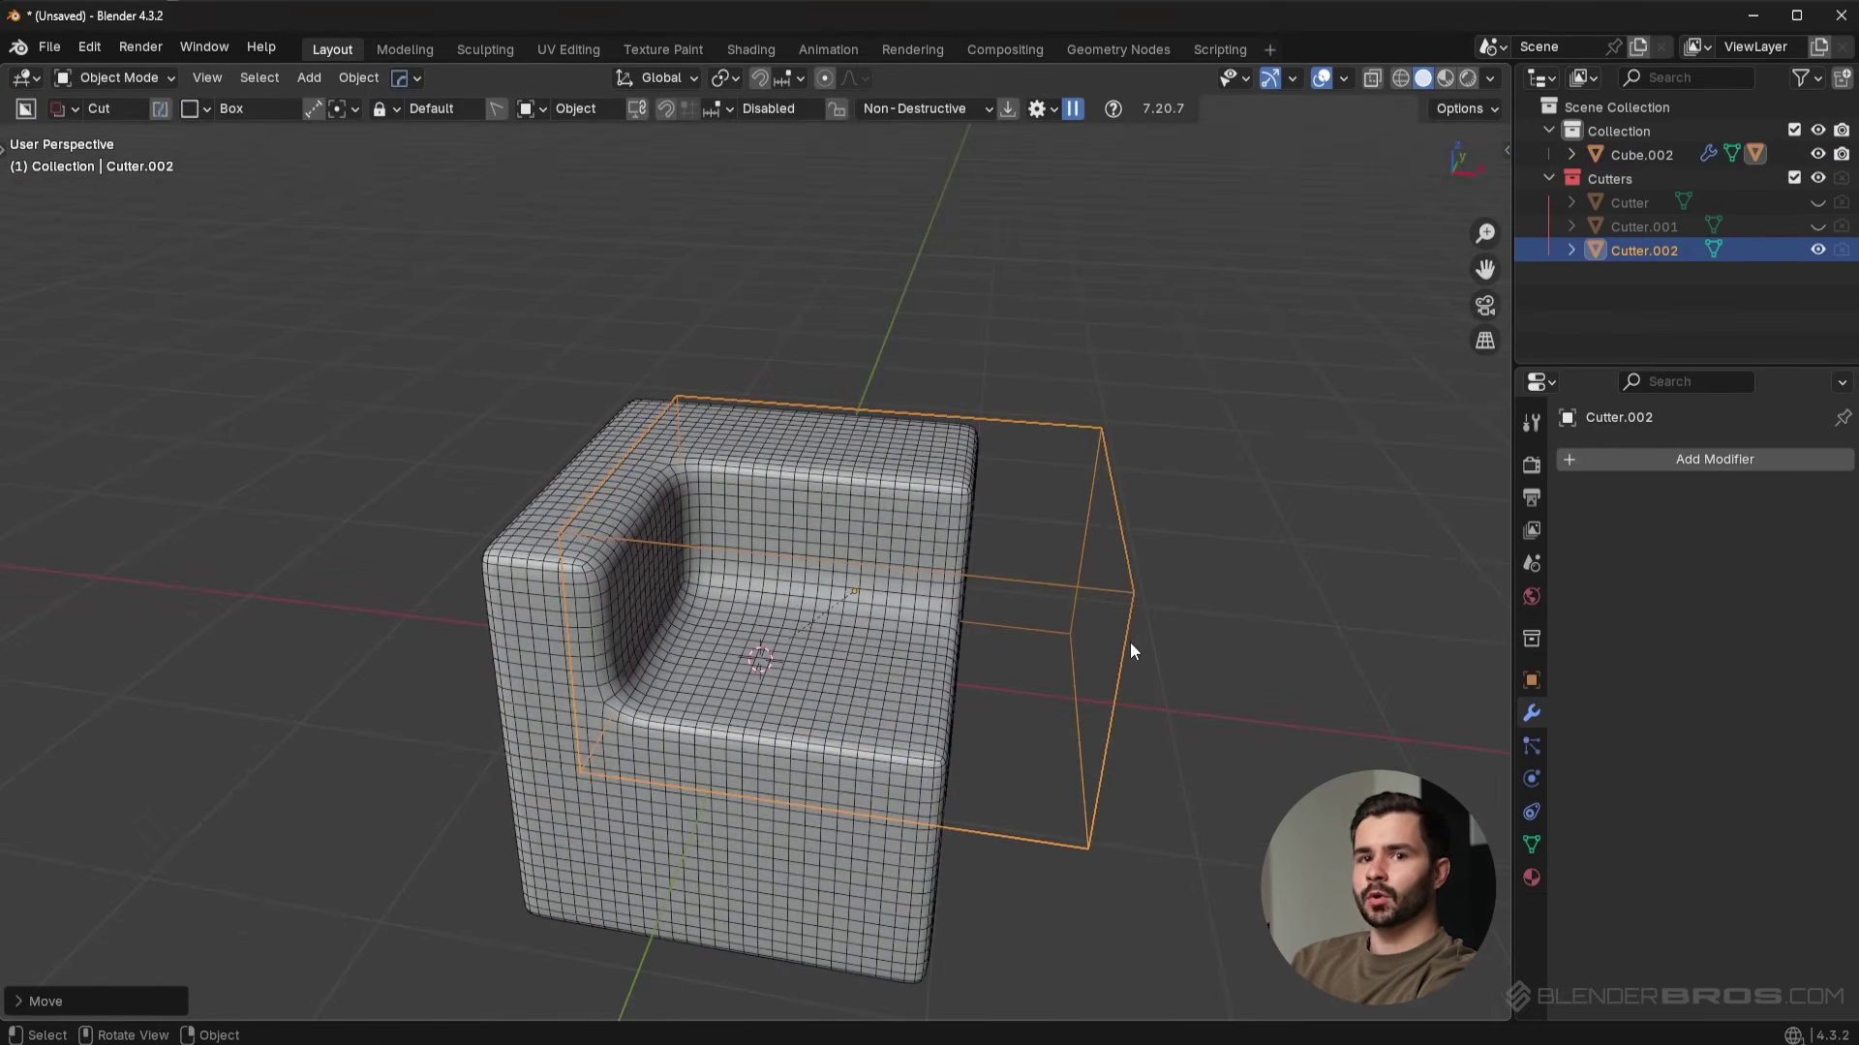
pyautogui.moveTo(1260, 774); pyautogui.dragTo(1123, 643, button='middle')
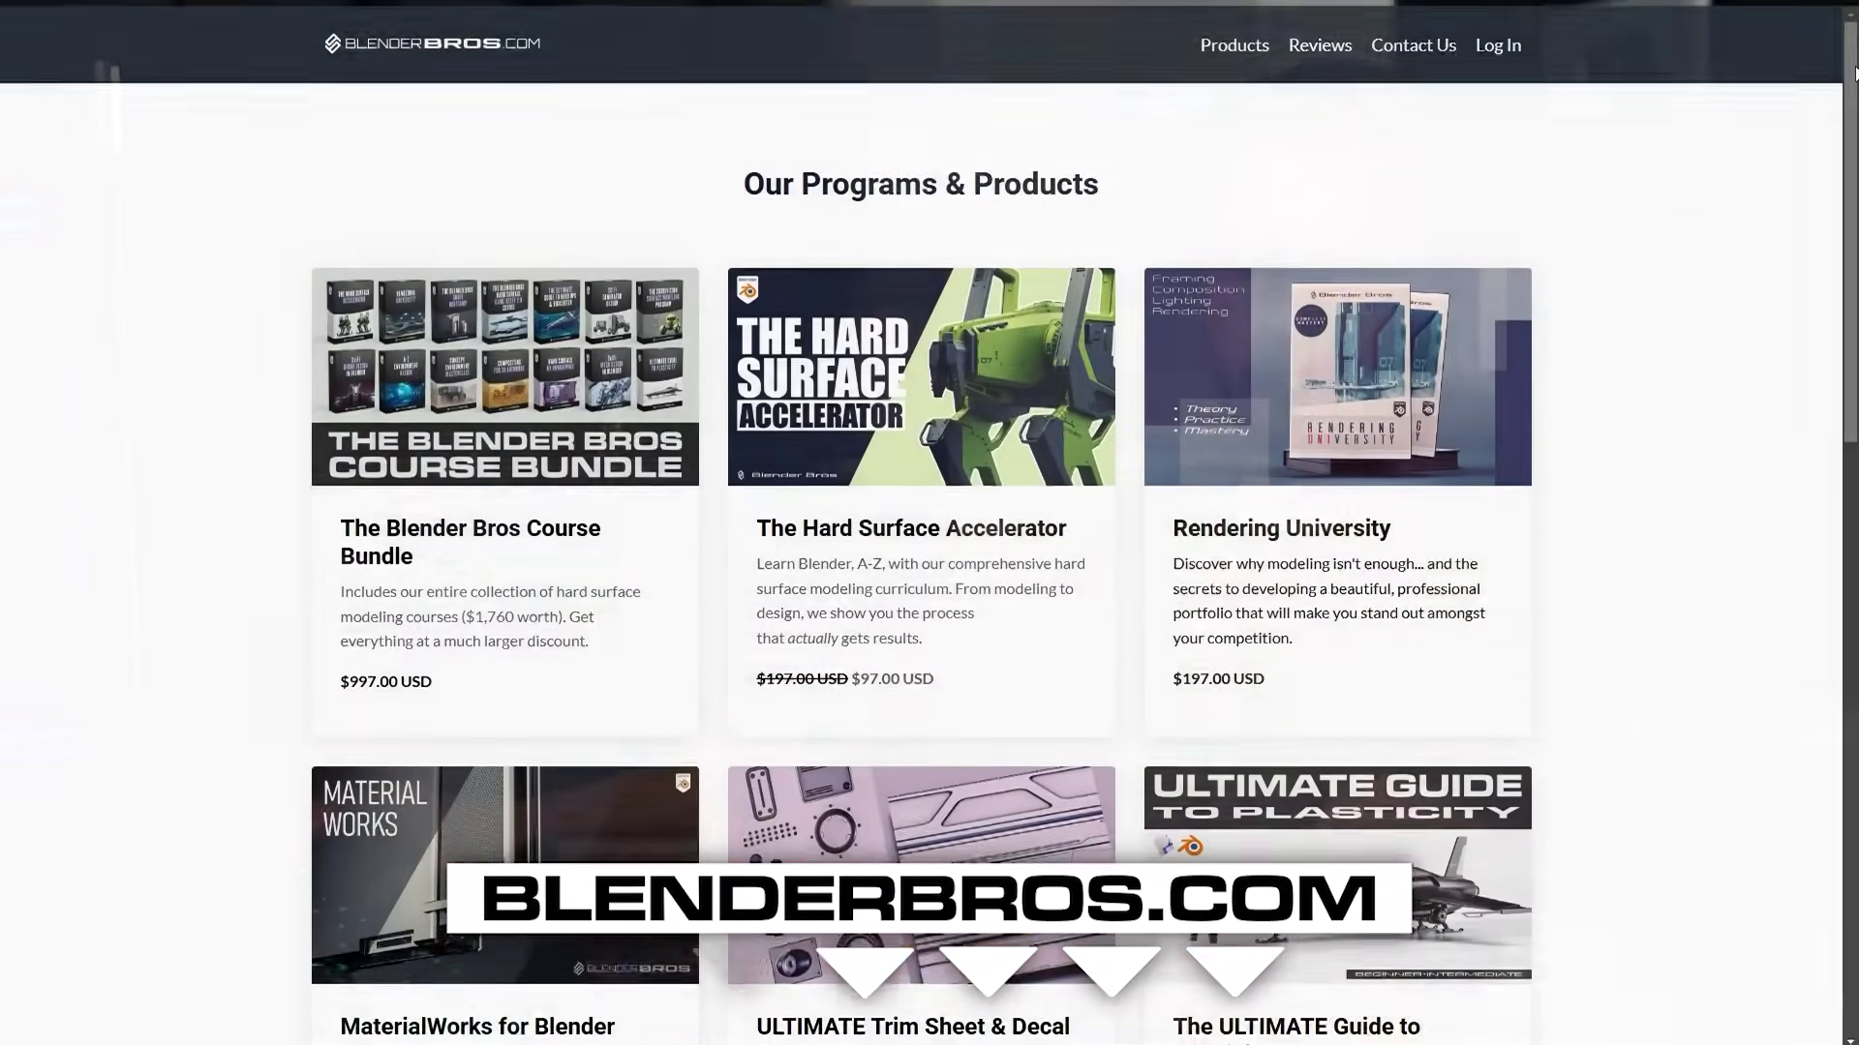
pyautogui.scroll(-2, 1854, 66)
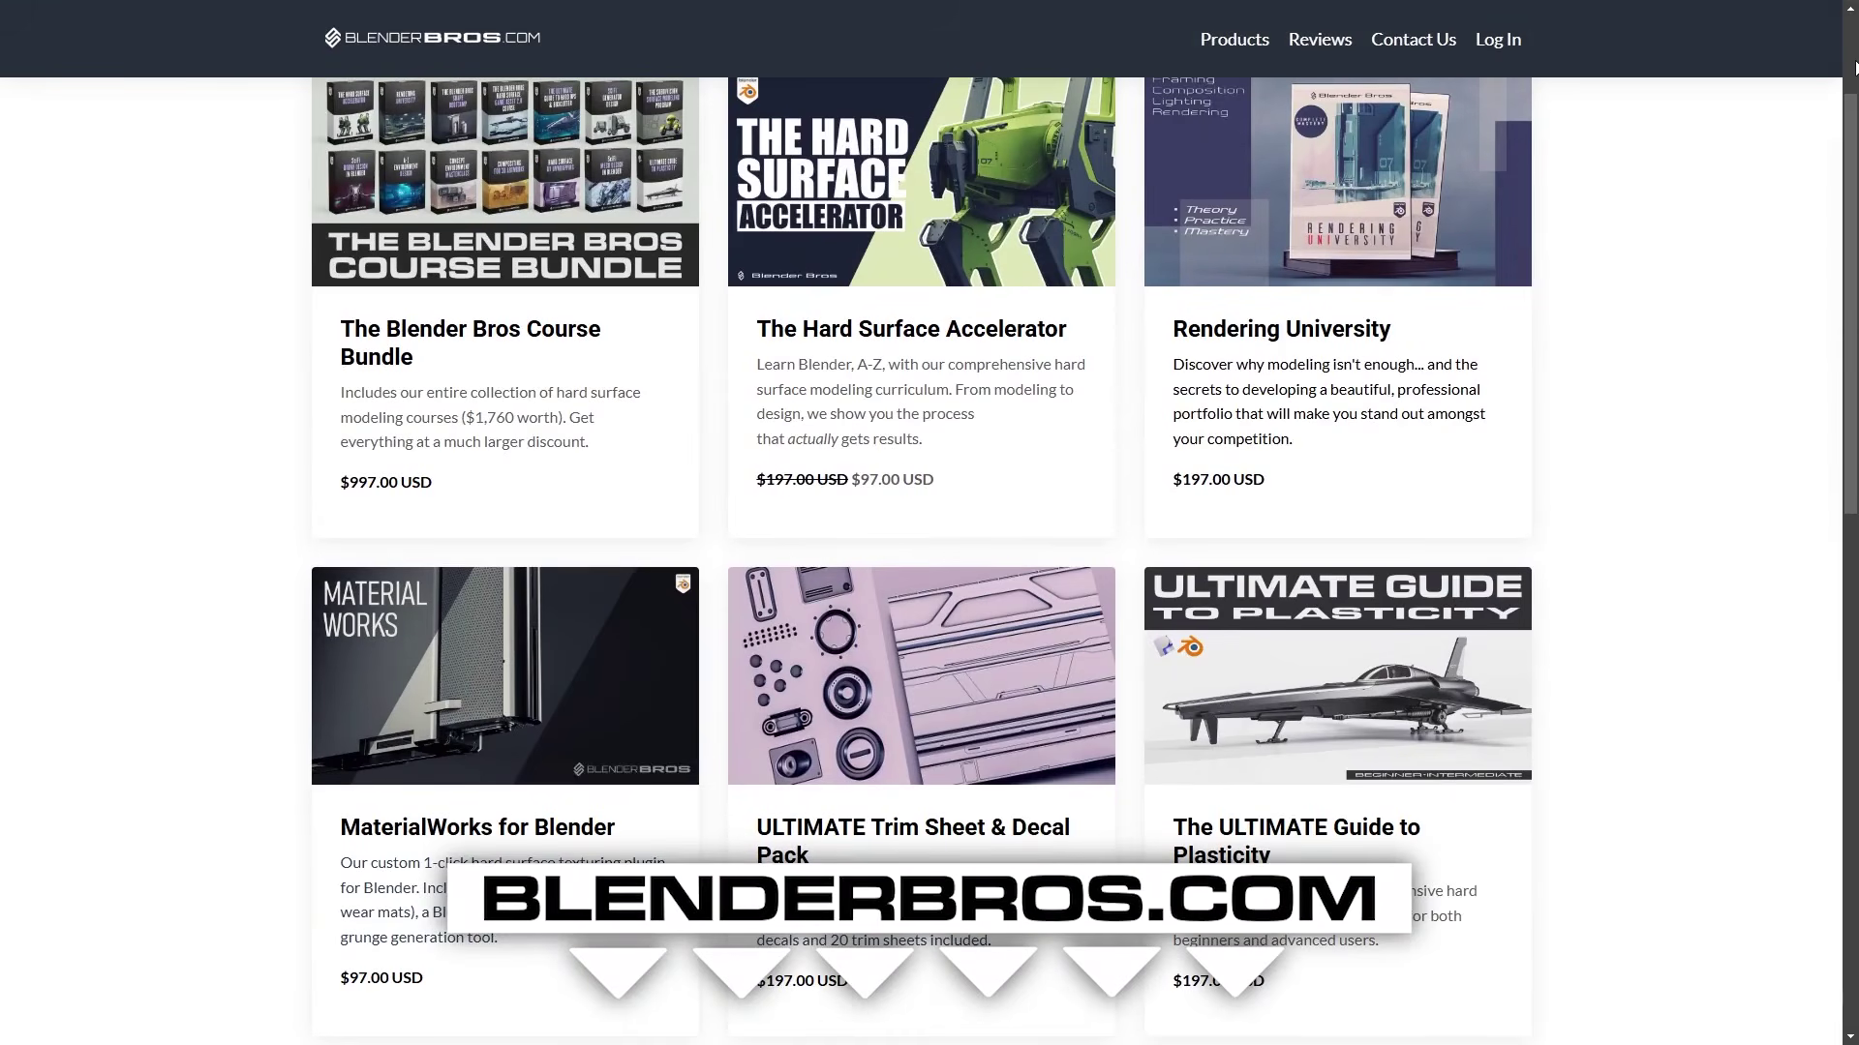
pyautogui.scroll(-2, 1854, 66)
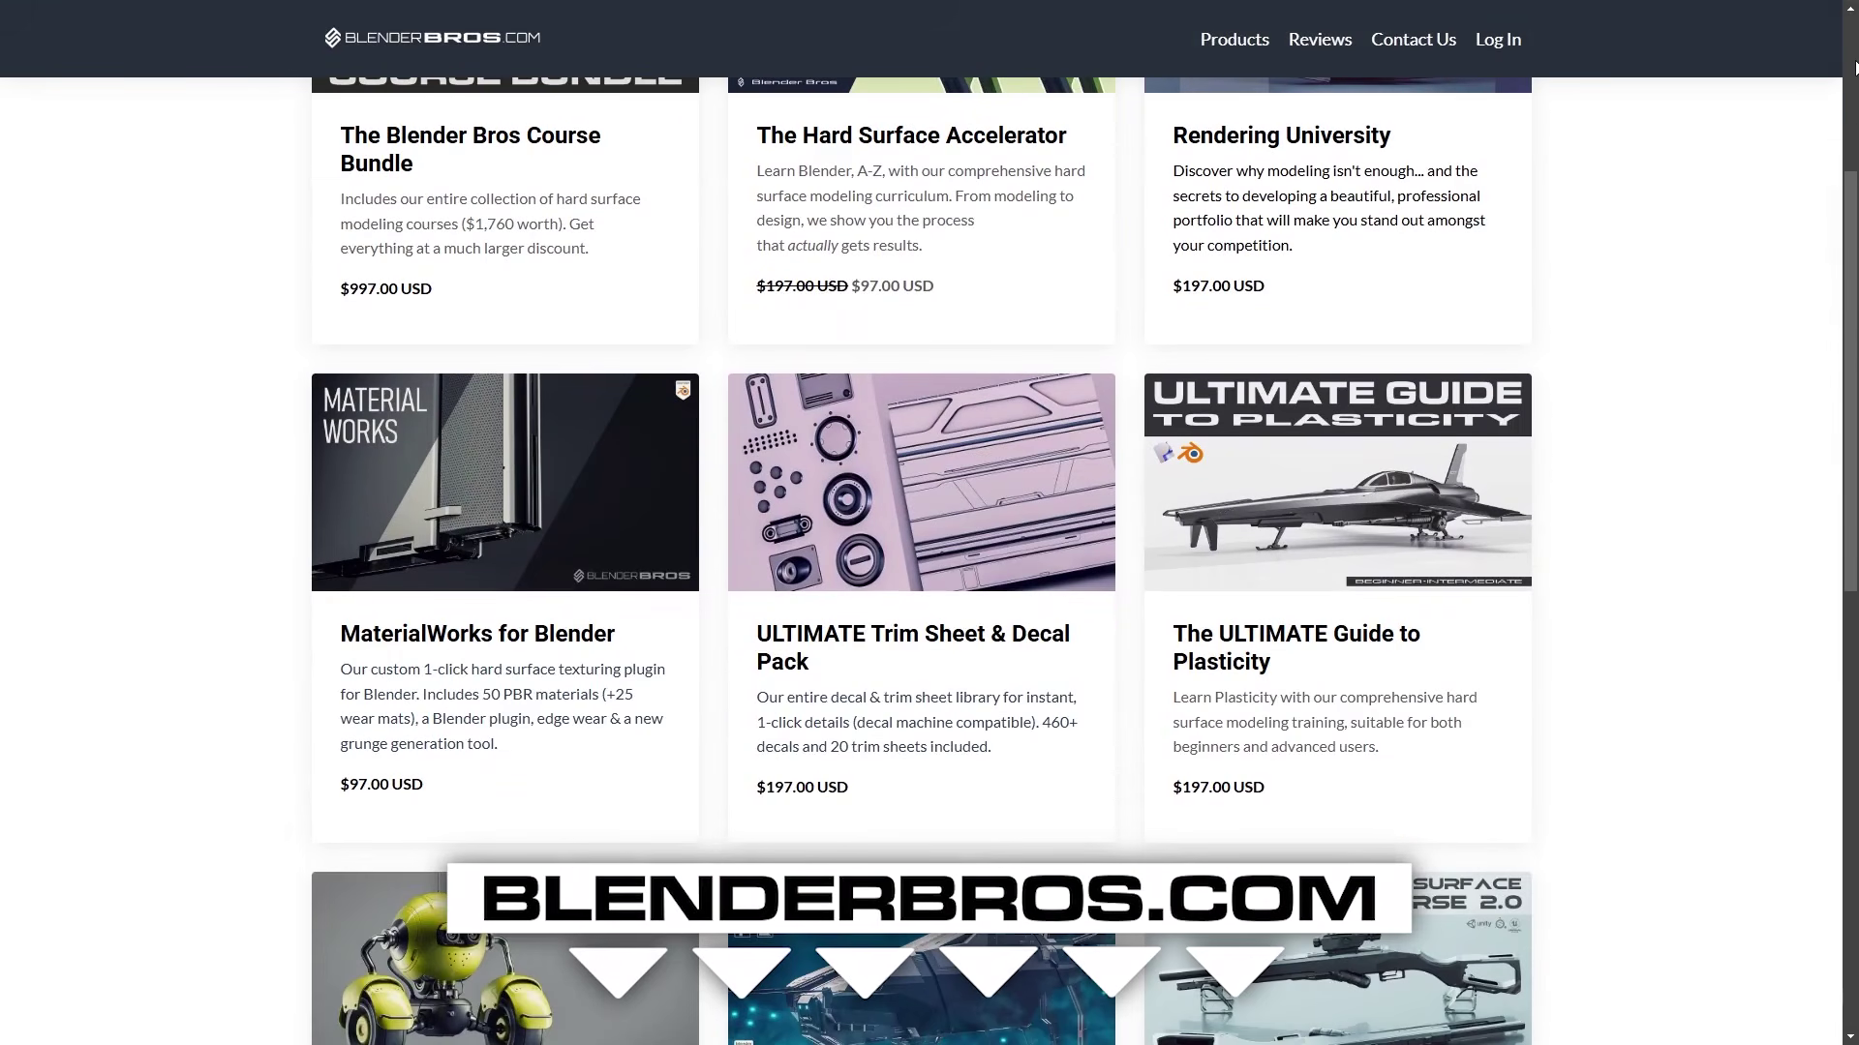
pyautogui.scroll(-3, 1854, 65)
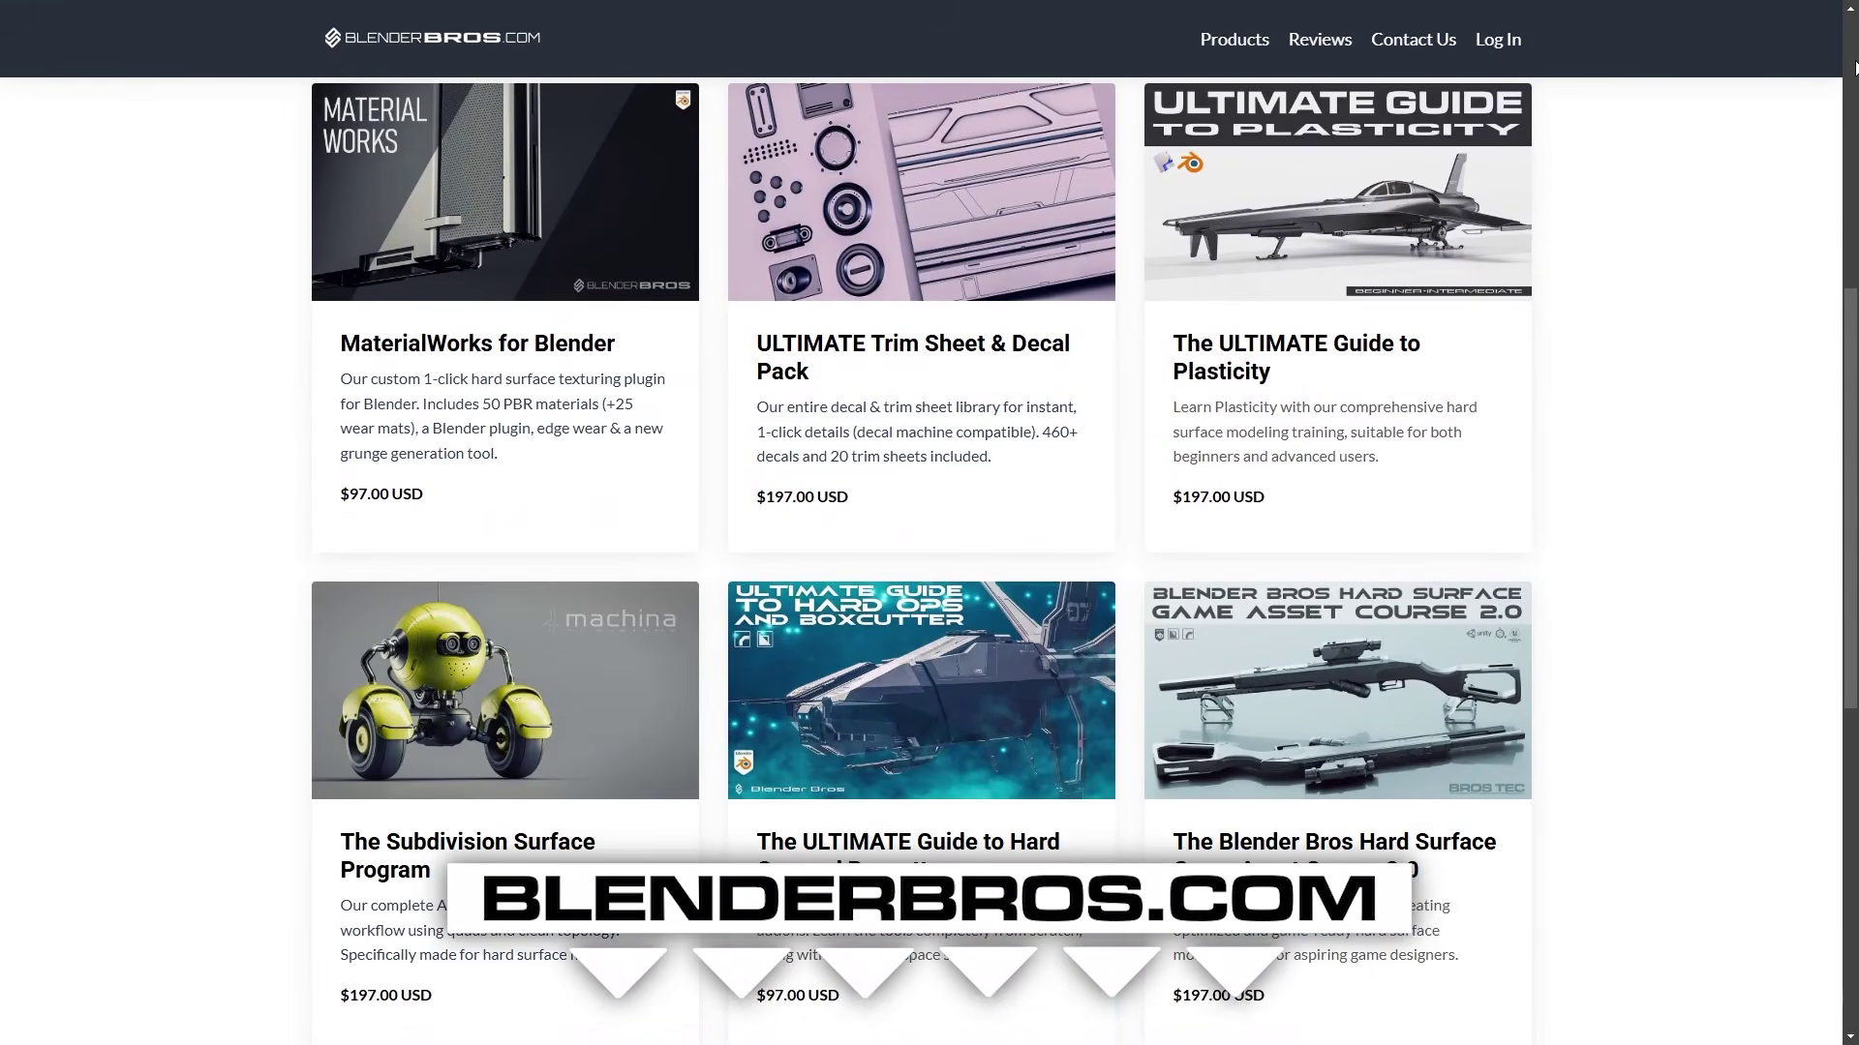
pyautogui.scroll(-4, 1855, 66)
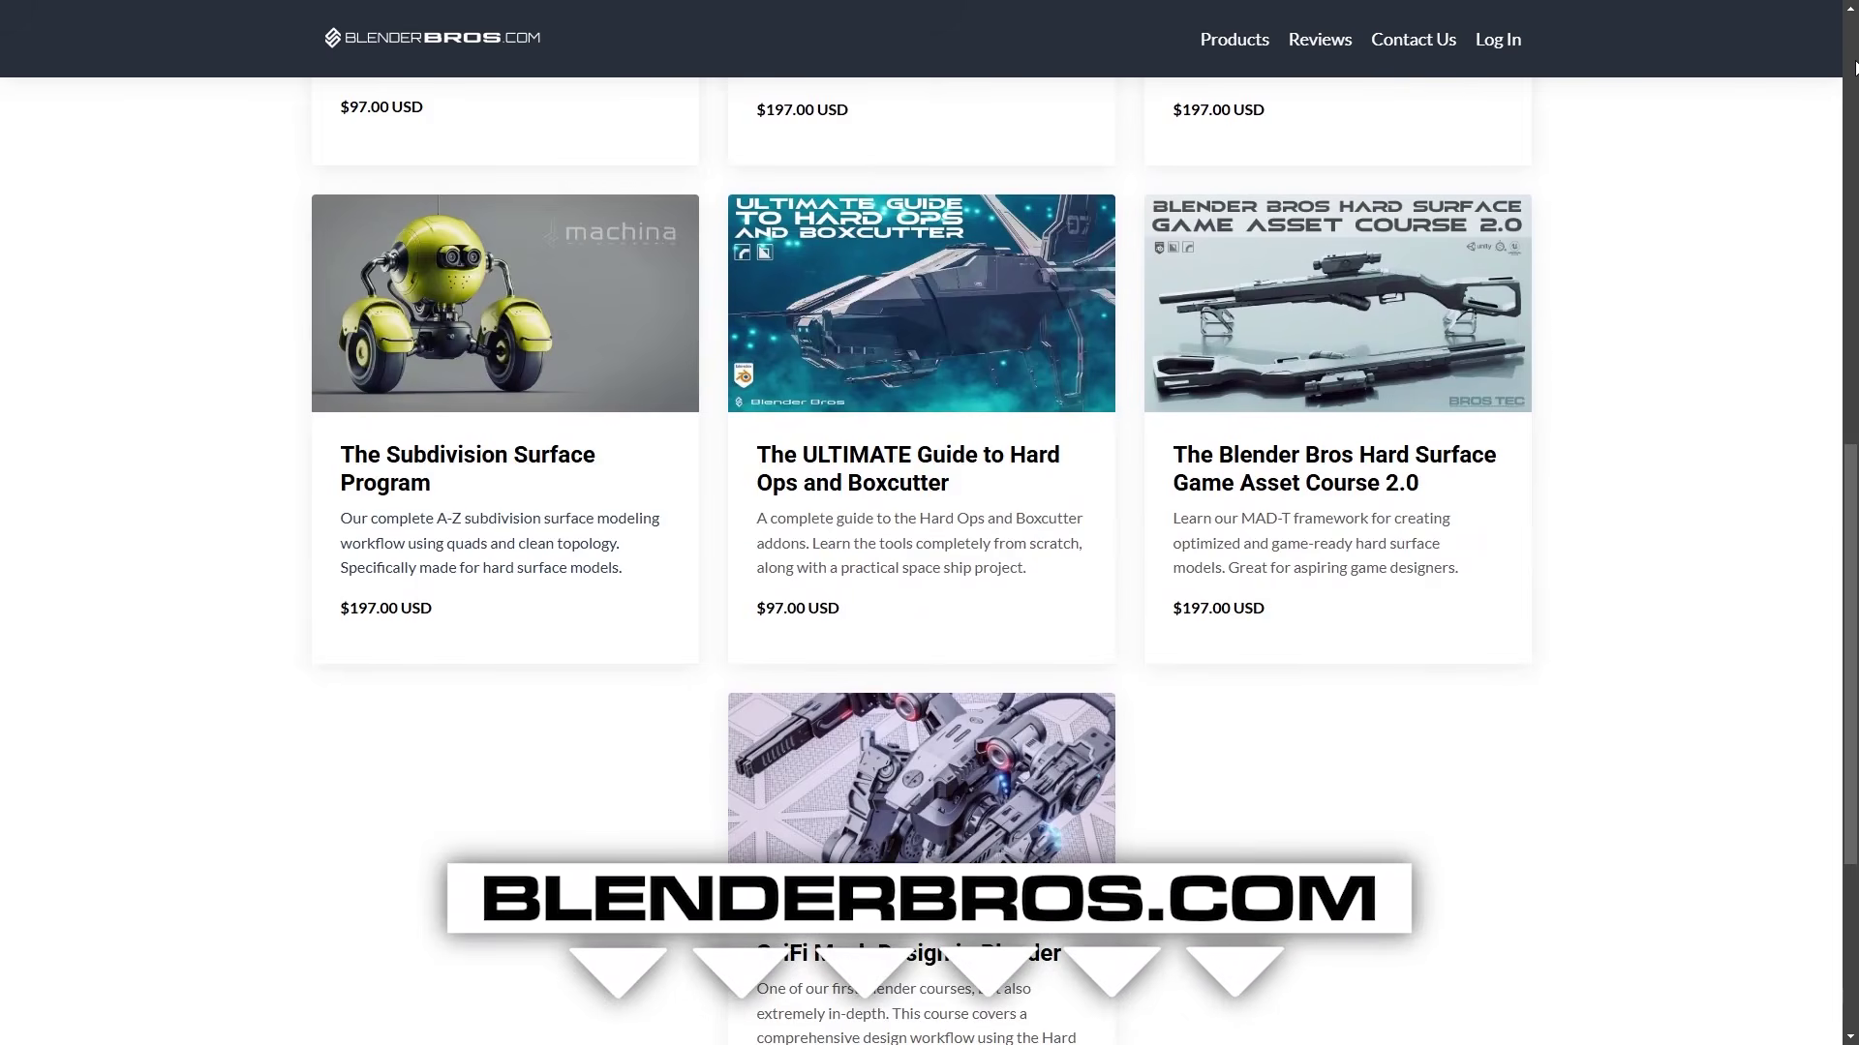
pyautogui.scroll(-1, 1854, 66)
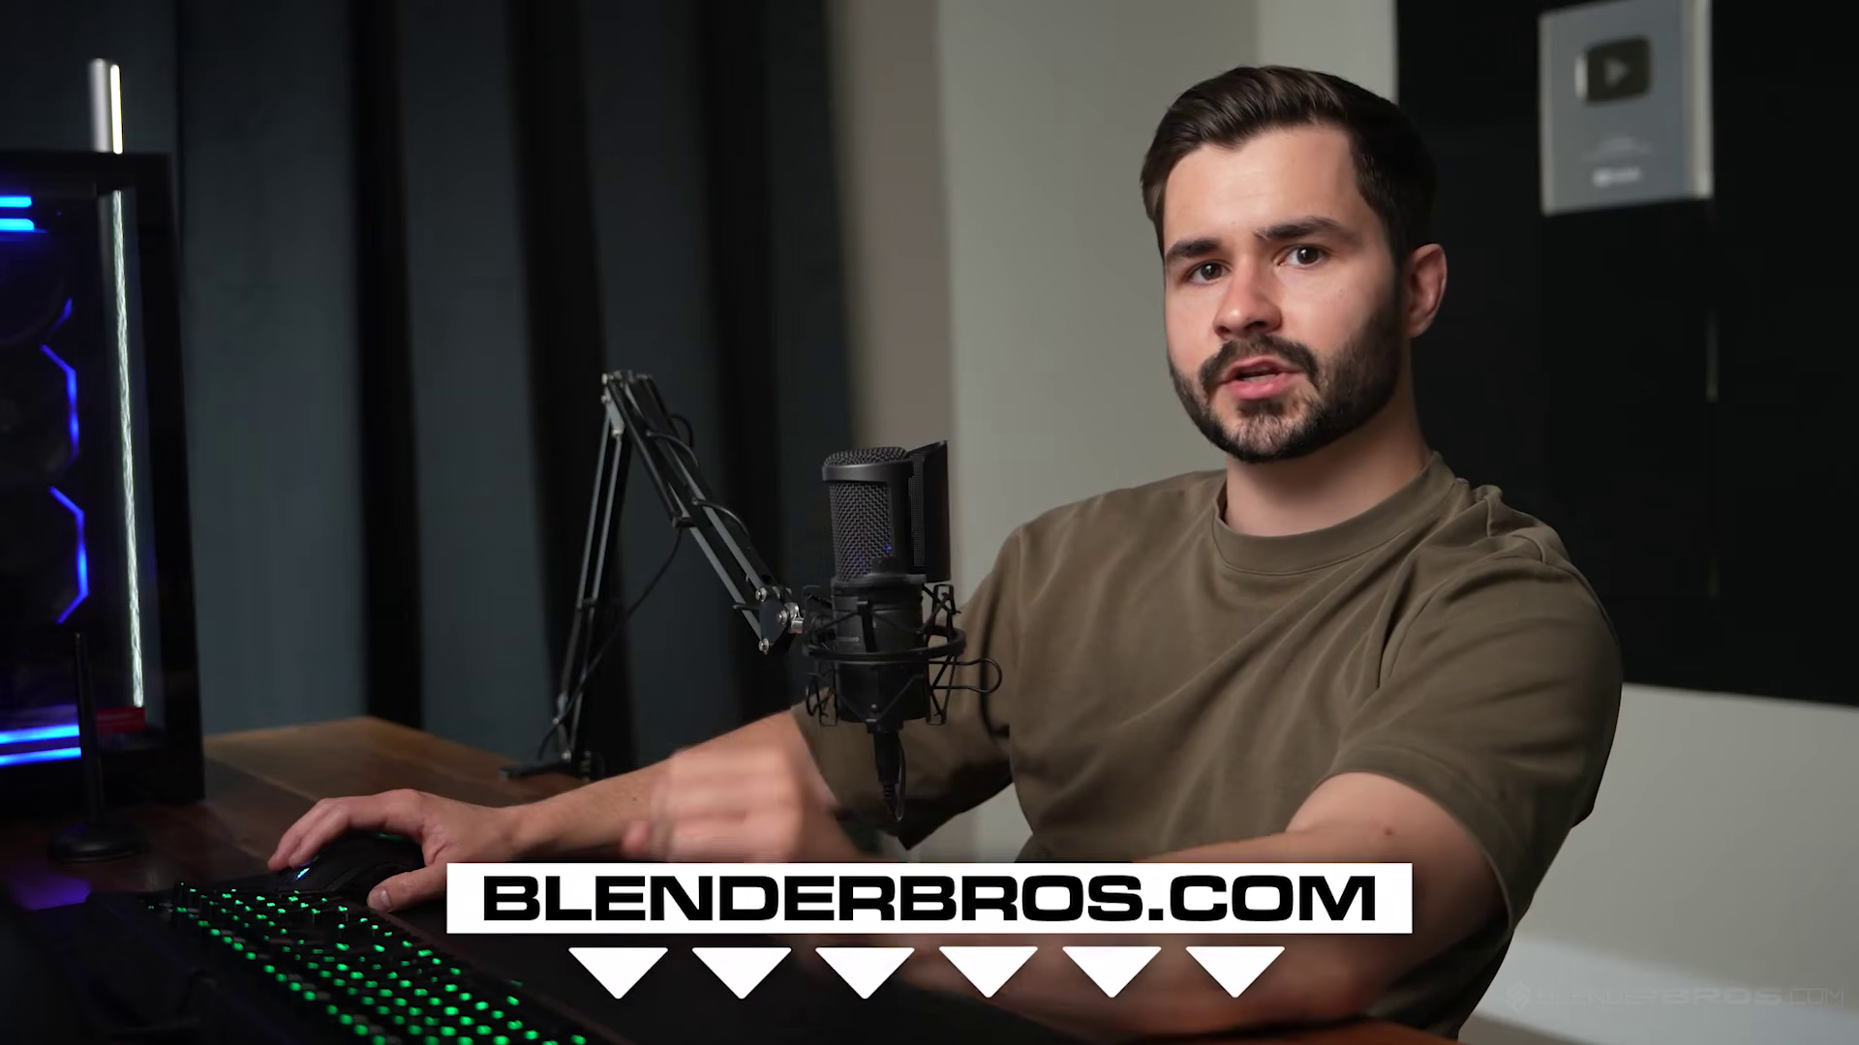